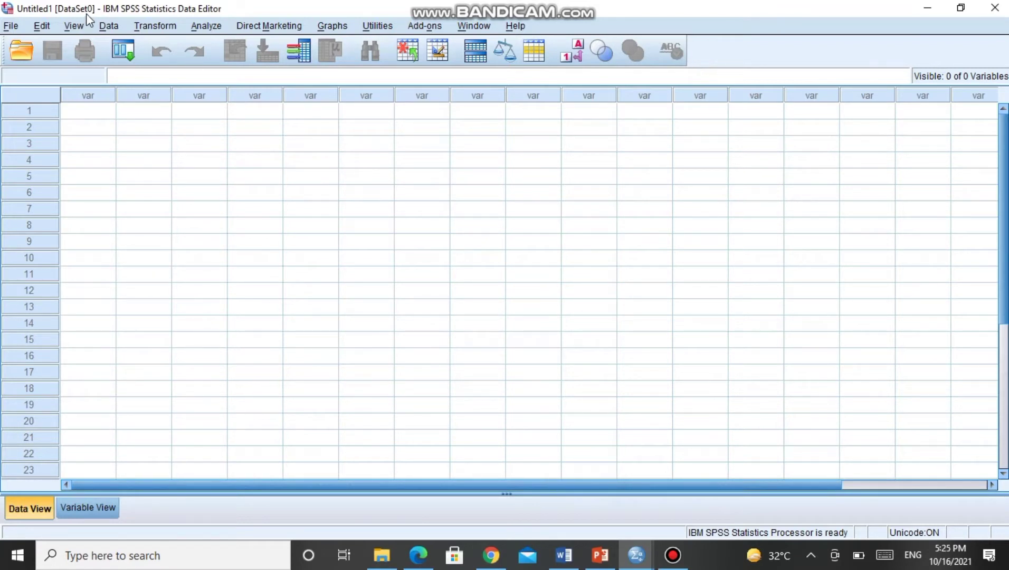
Step: Start opening a data file and list only Excel files (*.xls, *.xlsx, *.xlsm)
click(13, 28)
mouse_move(53, 65)
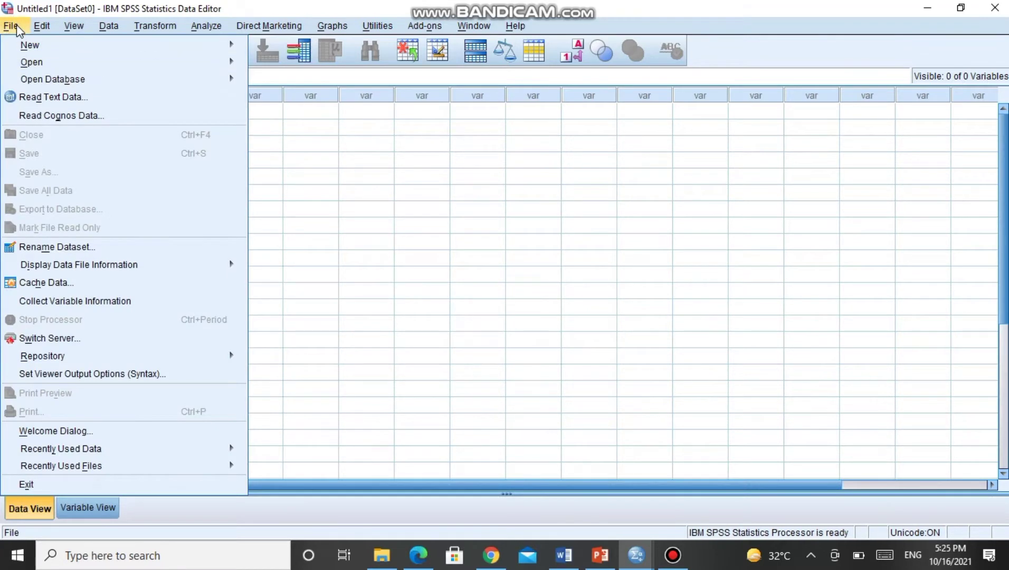
mouse_move(101, 63)
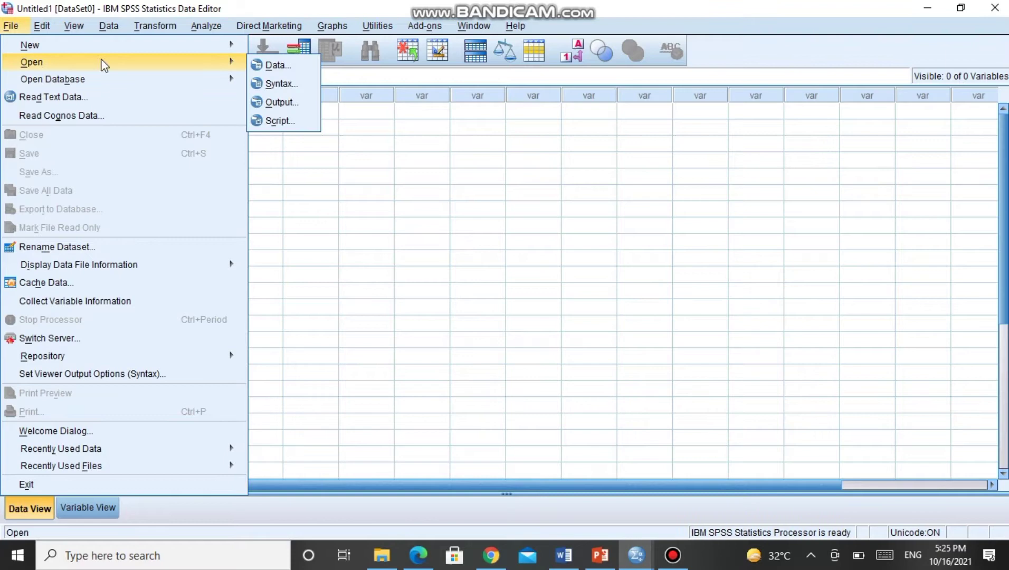
click(275, 64)
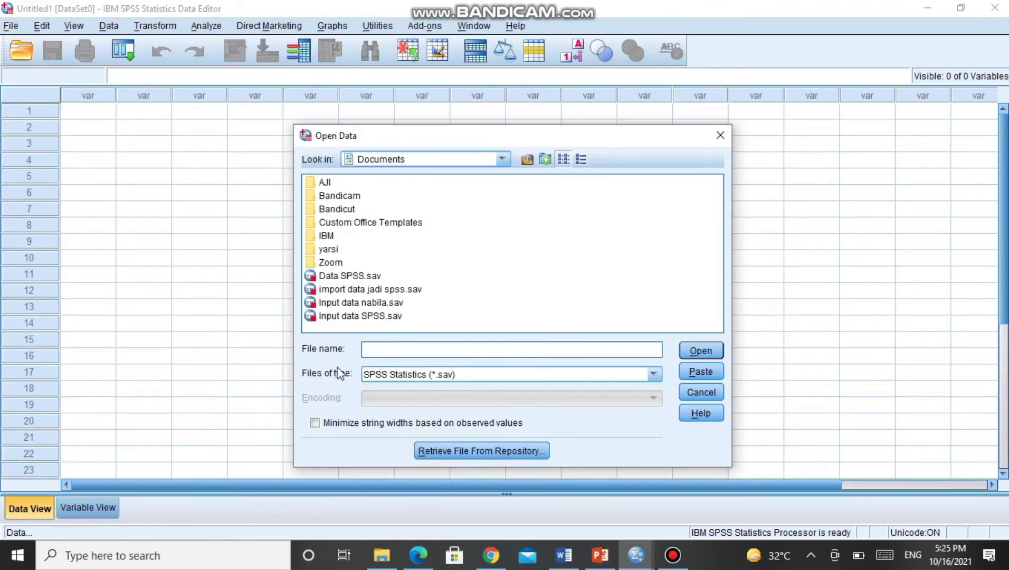
click(417, 376)
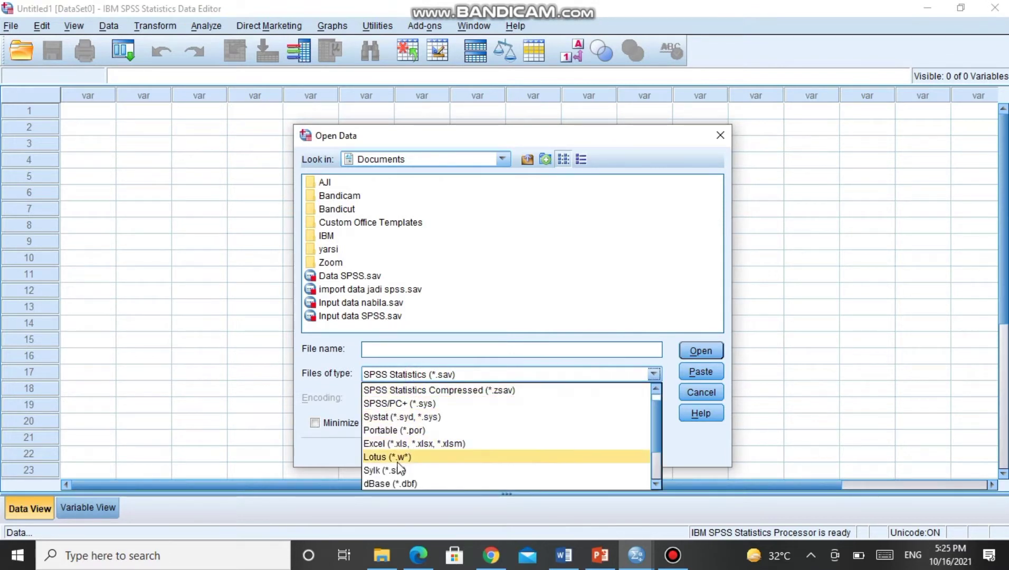
click(389, 443)
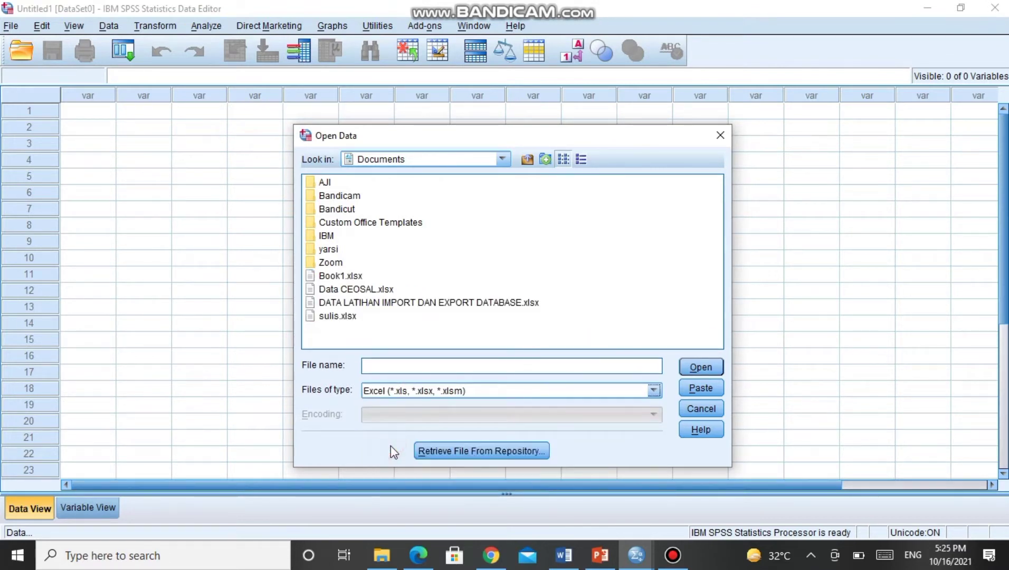
Step: Import Sheet1 of DATA KUESIONER (PRIMER).xlsx from yarsi, semester 3, statistik bisnis II, reading variable names from the first row
click(326, 248)
double_click(323, 249)
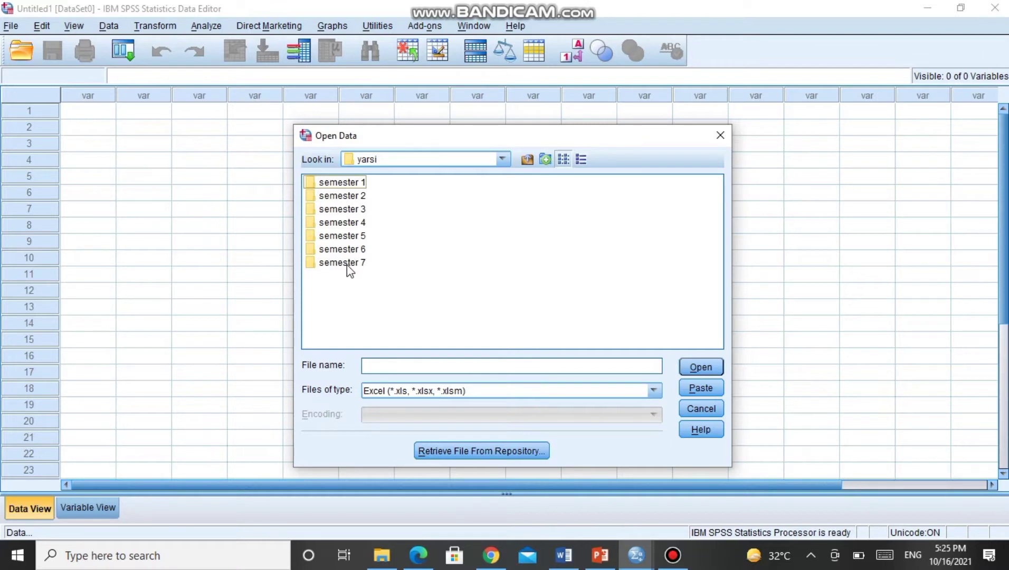
double_click(353, 210)
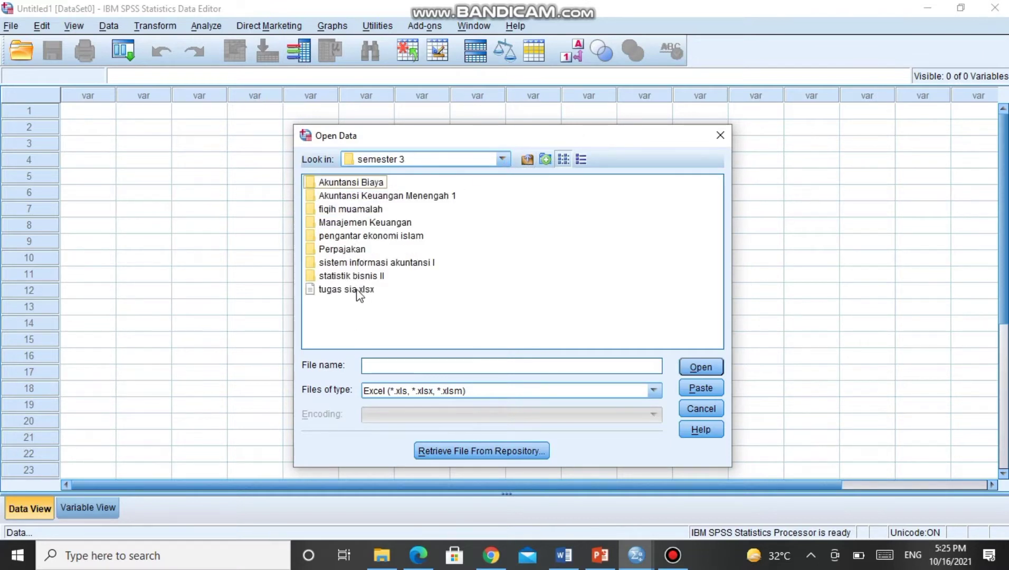
double_click(361, 278)
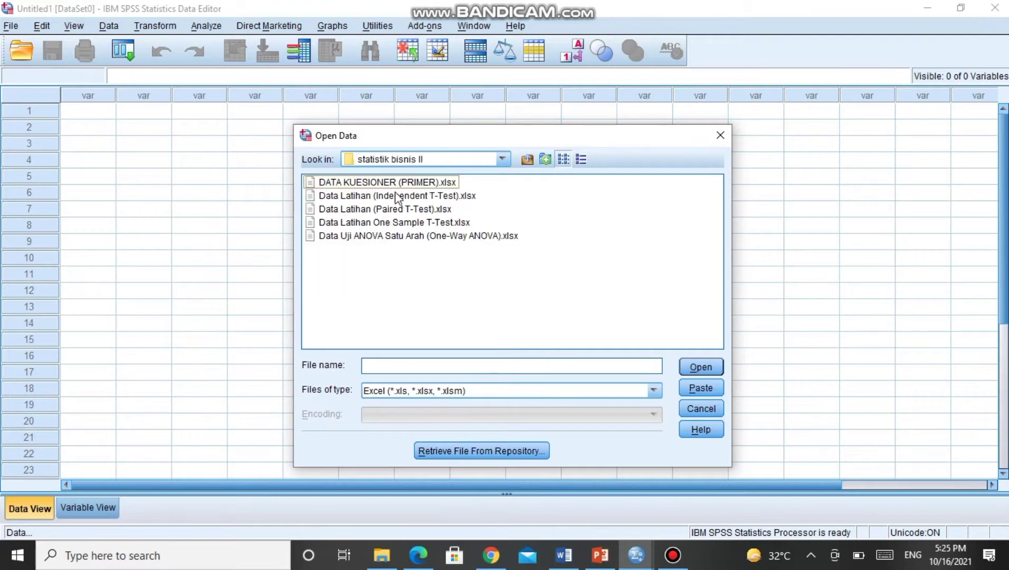
click(338, 184)
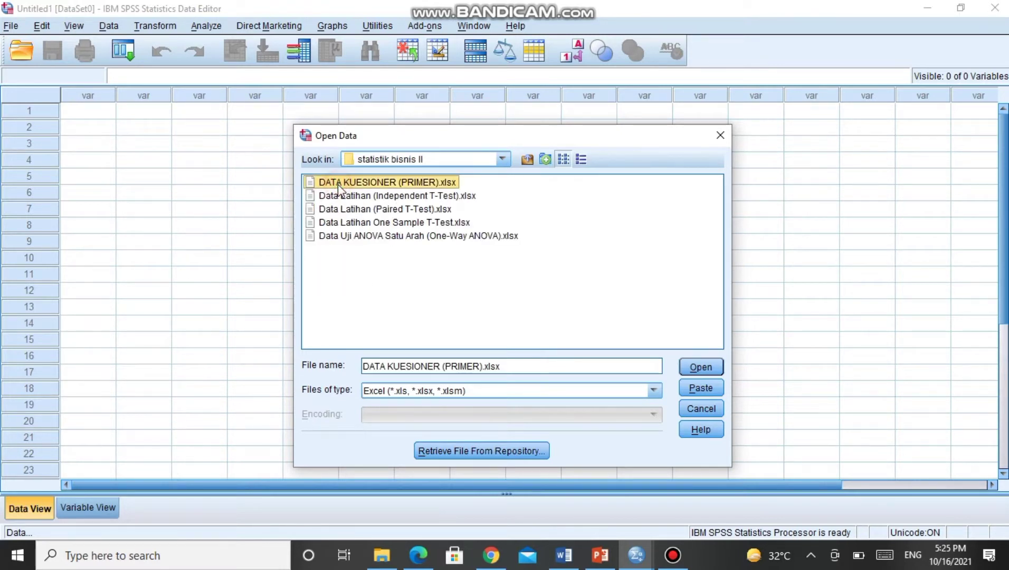
click(689, 368)
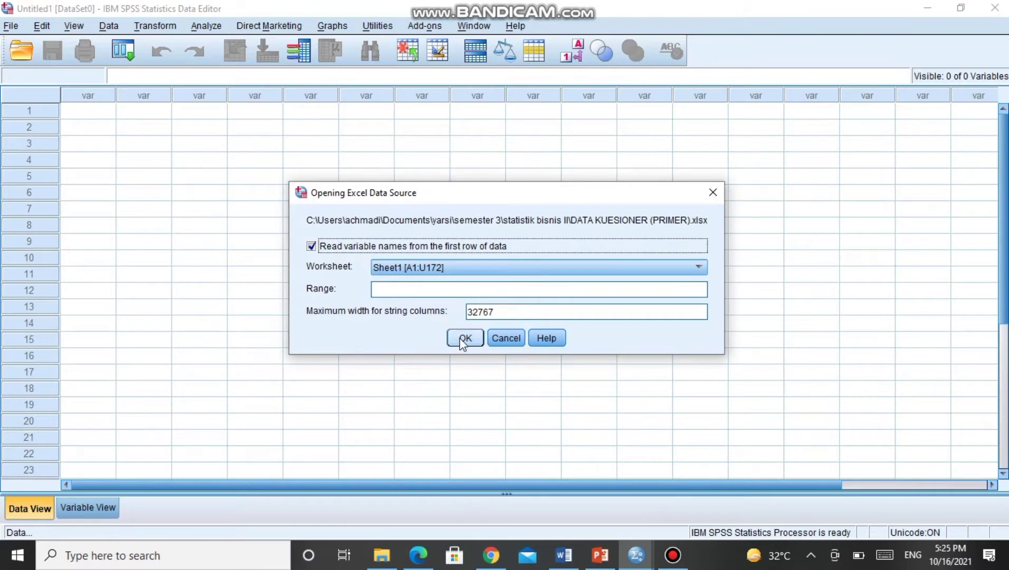
click(463, 338)
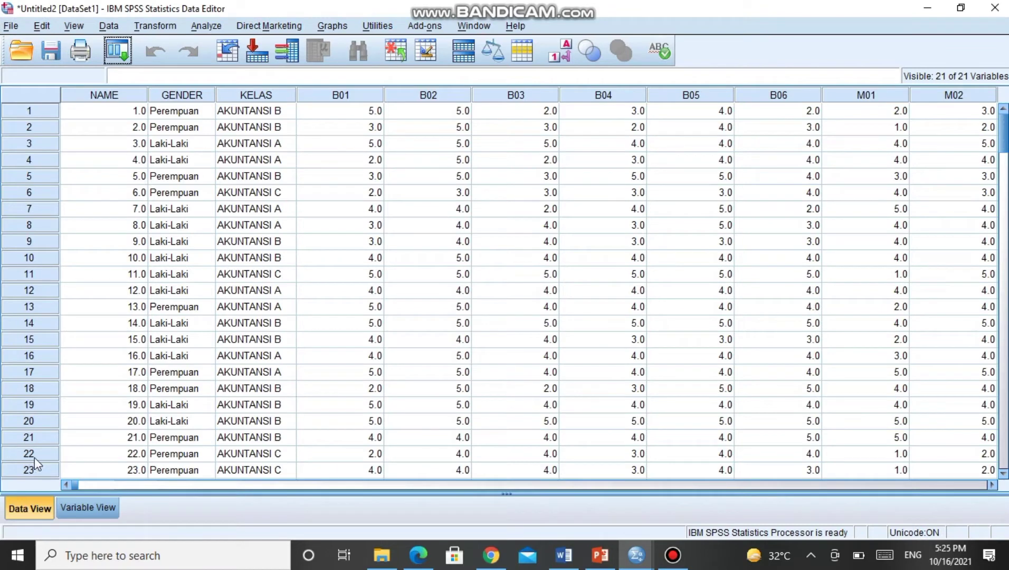
Step: Set the decimals to 0 for NAME and all numeric variables from B01 to W07 in Variable View
click(90, 509)
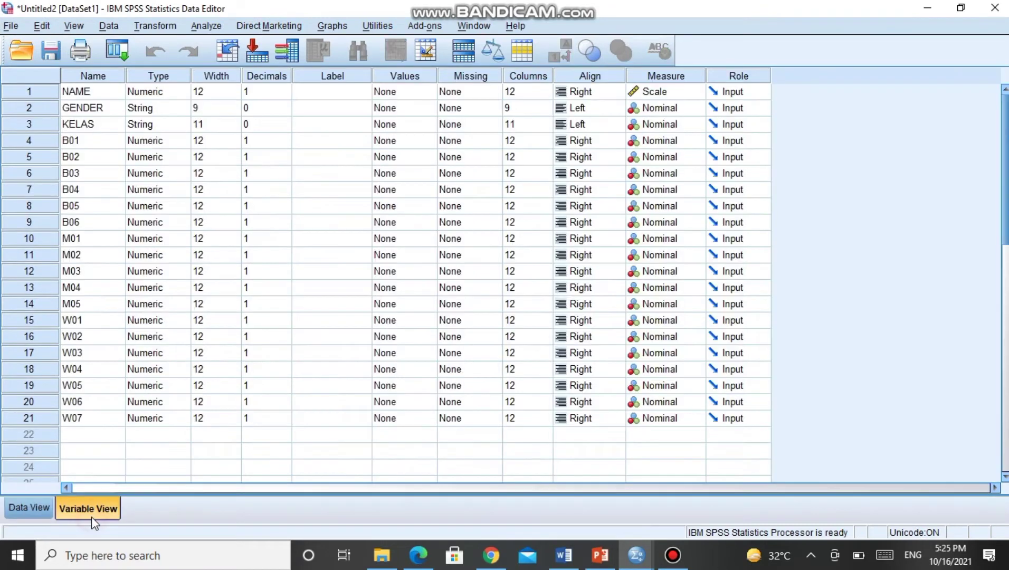
click(261, 93)
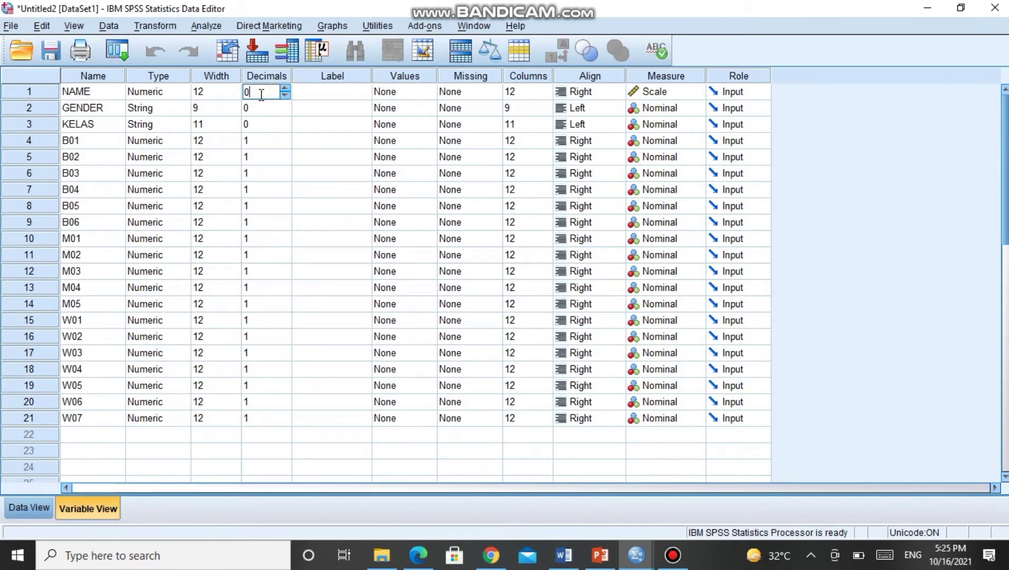
key(Down)
key(Down)
key(Down)
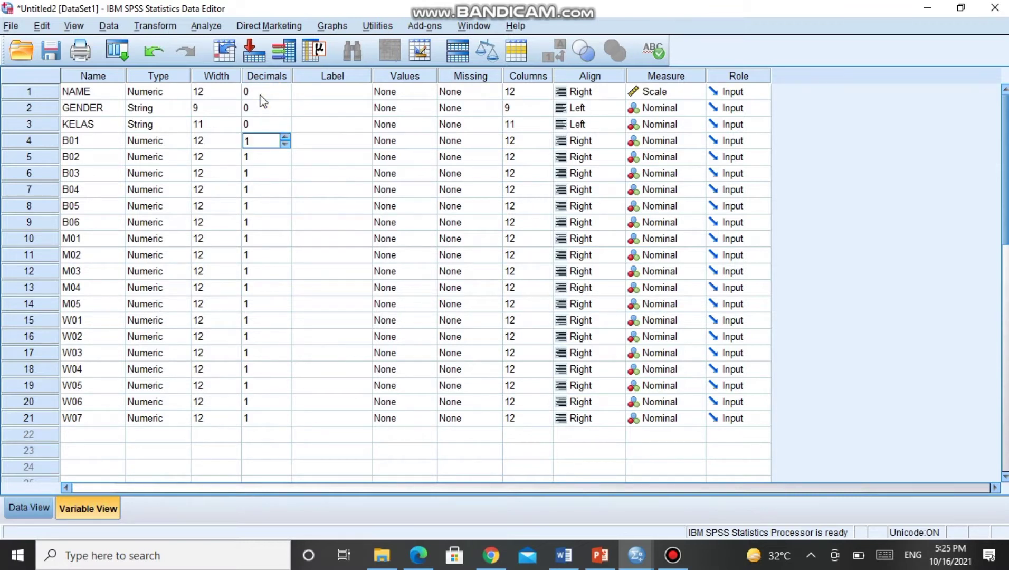
key(Down)
text(0)
key(Down)
text(0)
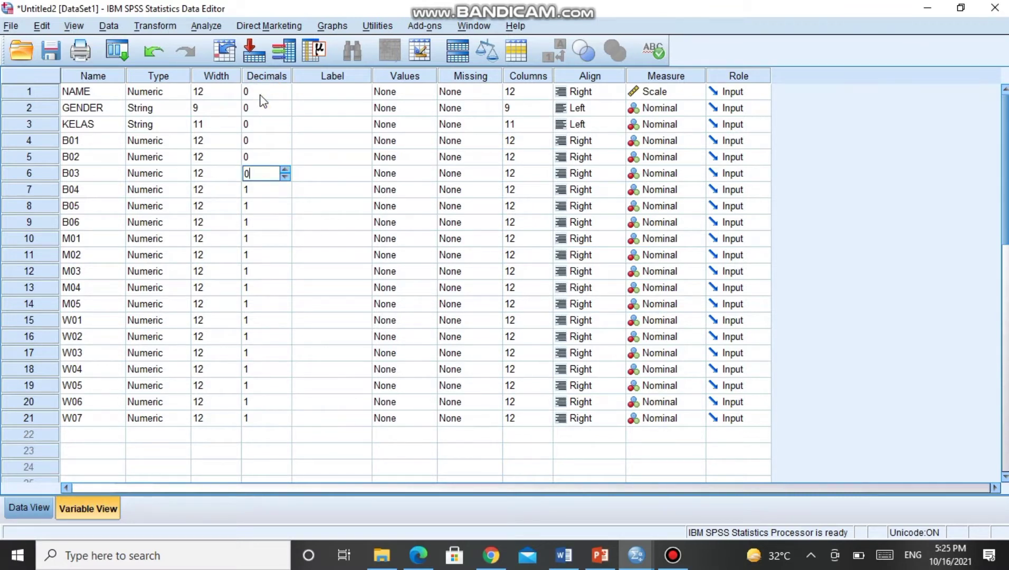
key(Down)
text(0)
key(Down)
text(0)
key(Down)
text(0)
key(Down)
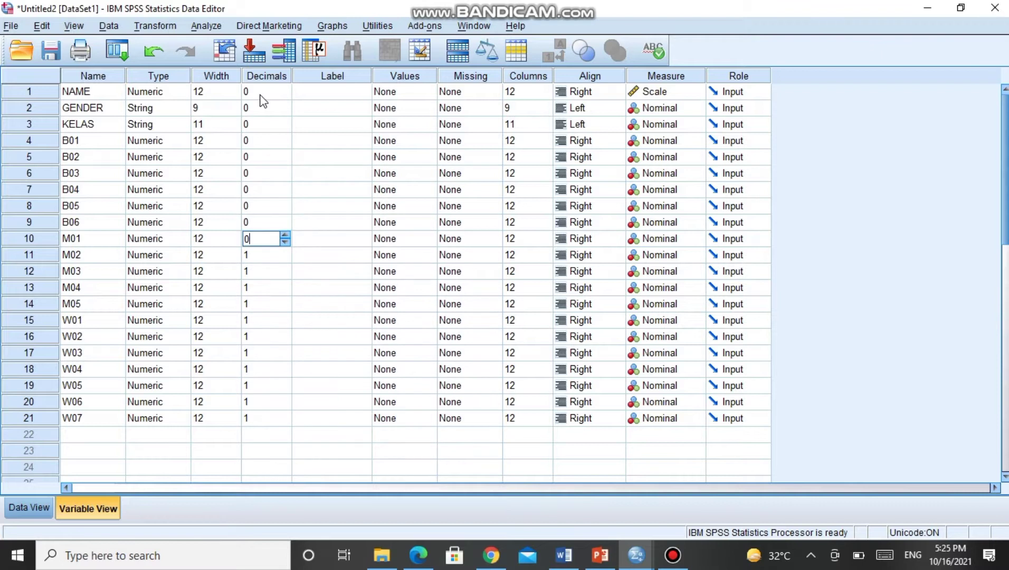
text(0)
key(Down)
text(0)
key(Down)
text(0)
key(Down)
text(0)
key(Down)
text(0)
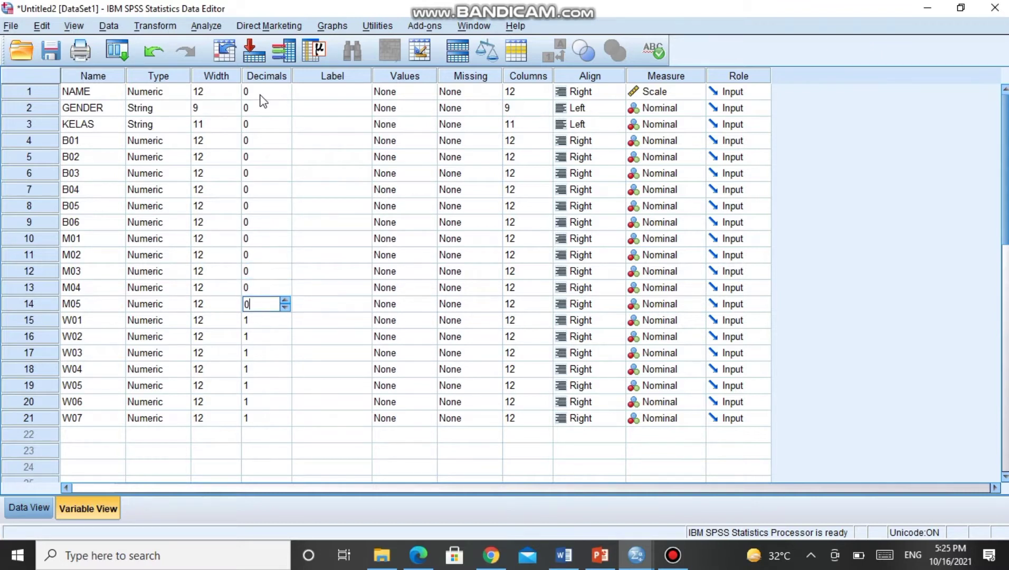
key(Down)
text(0)
key(Down)
key(0)
key(Down)
key(0)
key(Down)
key(0)
key(Down)
key(0)
key(Down)
key(0)
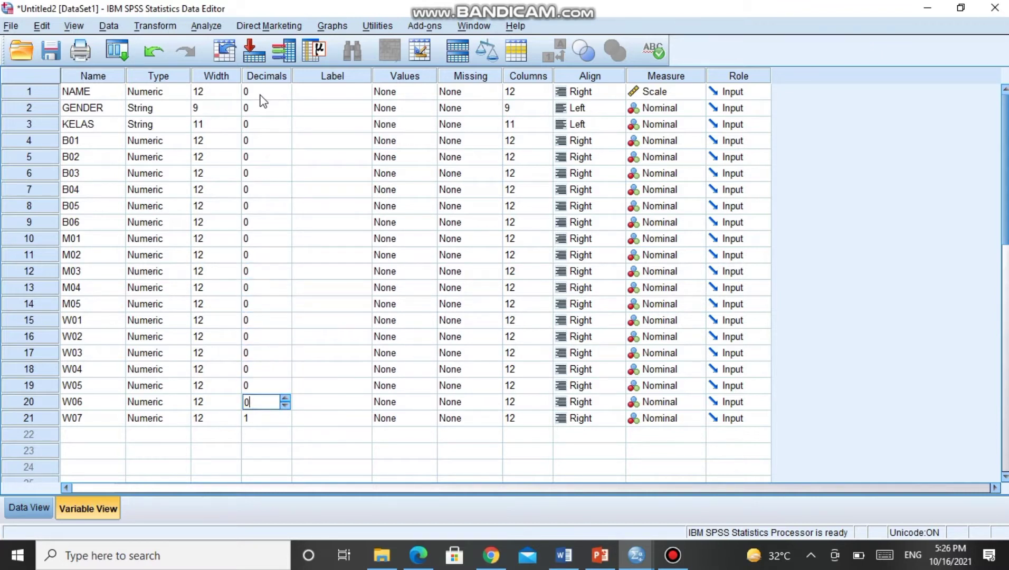
key(Down)
key(0)
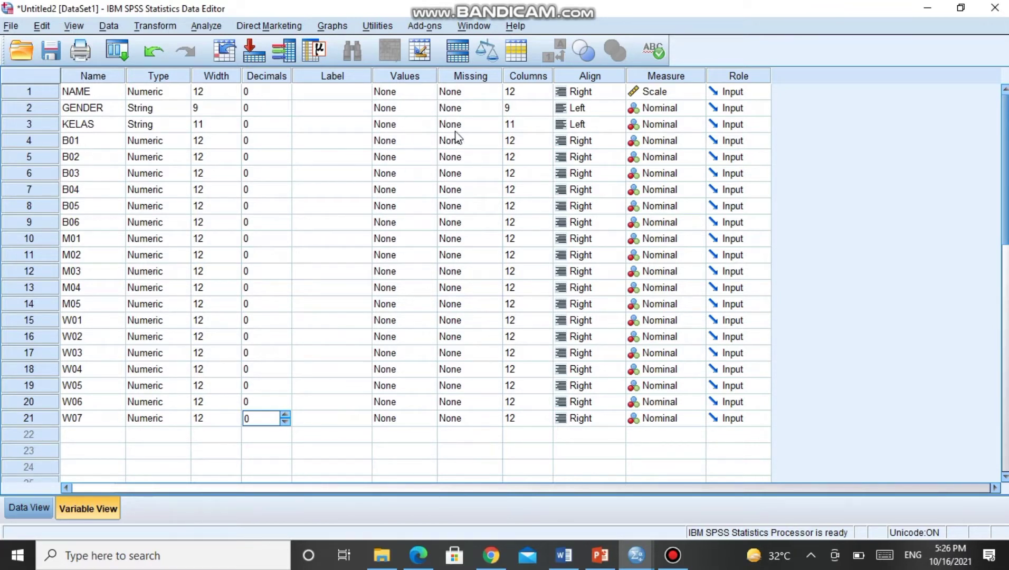
Step: Check the answer scale in the Word module, and back in SPSS label value 1 of B01 as "Sangat Tidak Setuju"
click(567, 557)
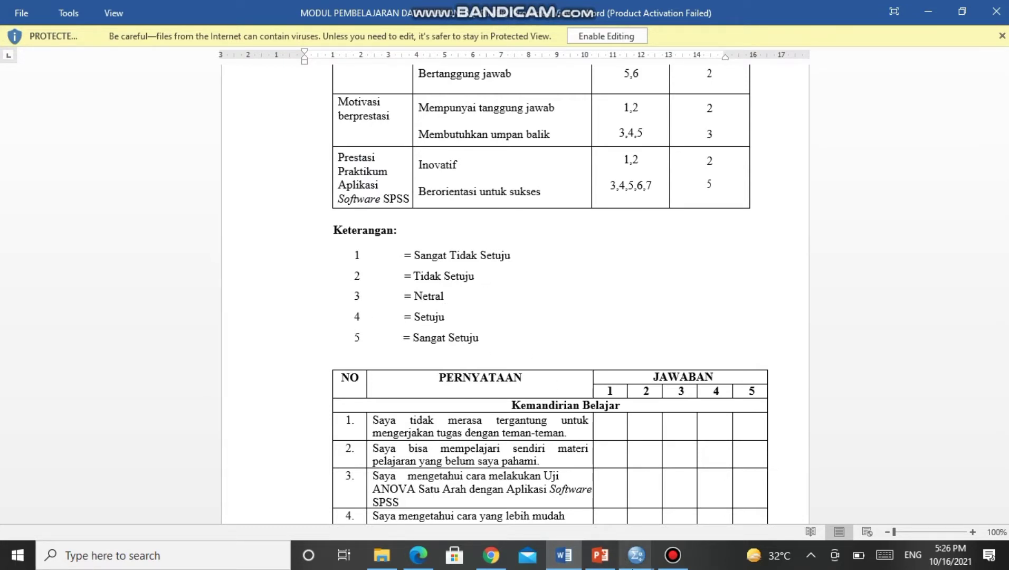
mouse_move(636, 554)
click(835, 507)
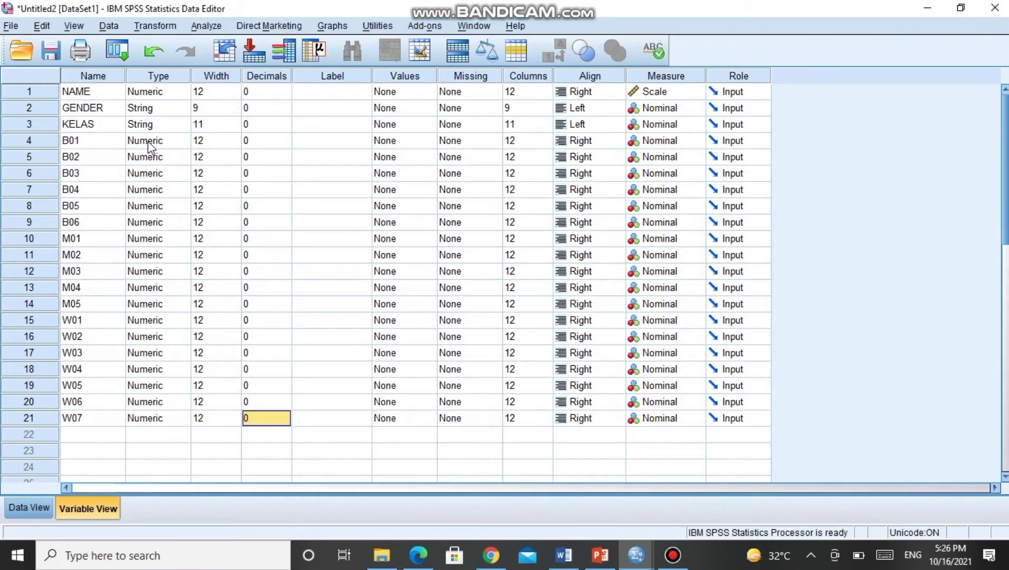
click(422, 139)
click(429, 140)
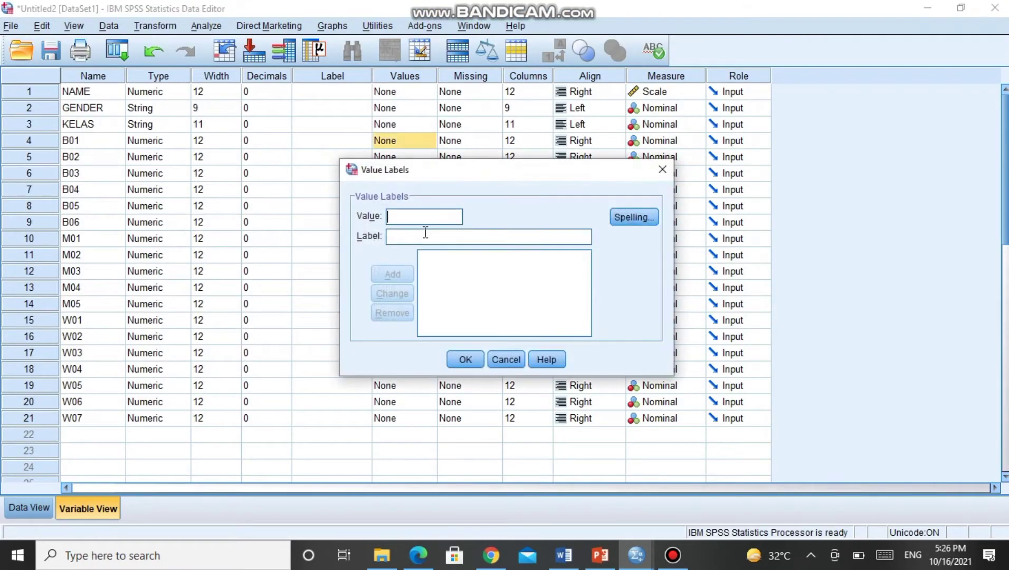
click(397, 236)
text(Sangat)
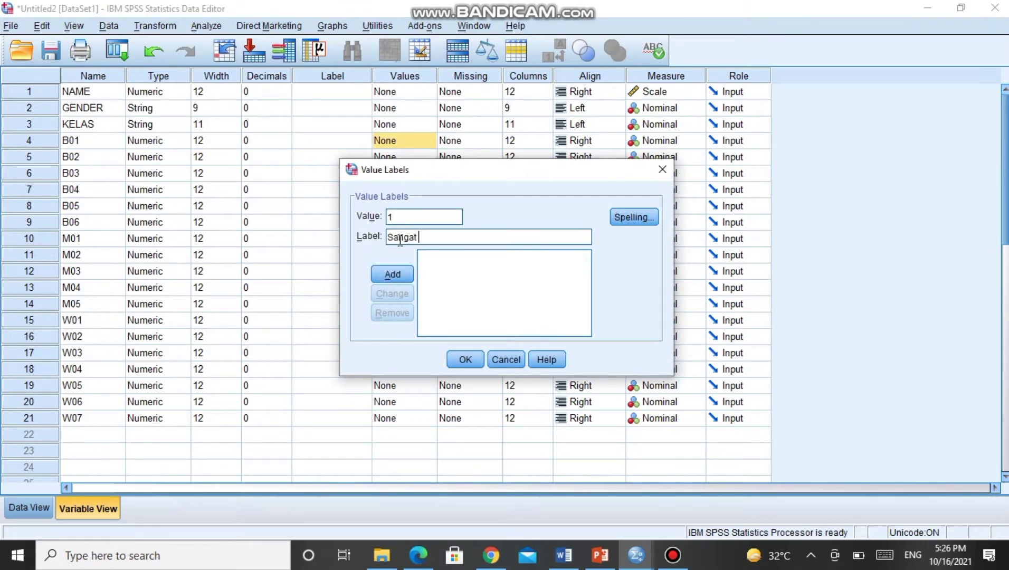
text( Tidak Setuju)
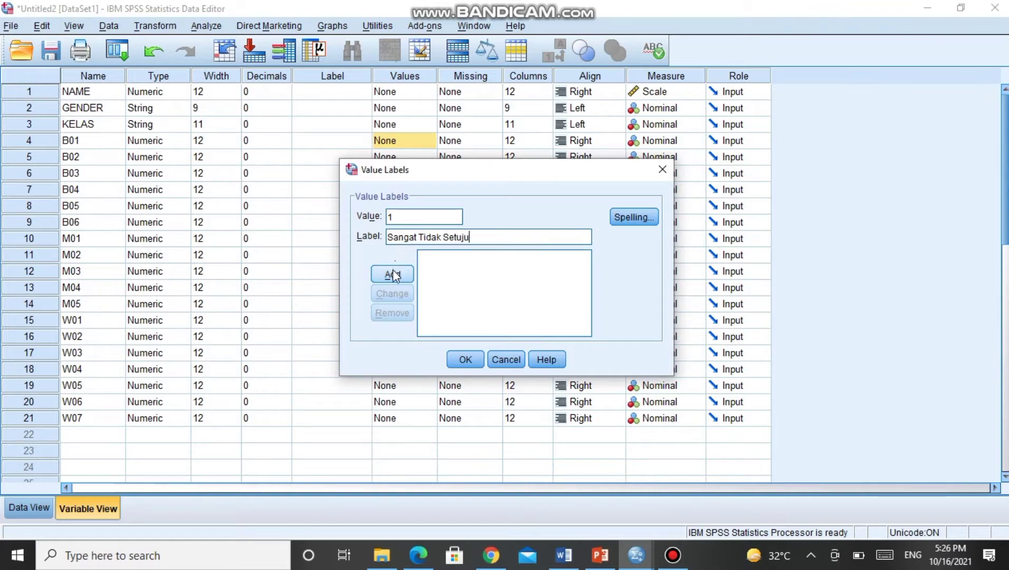
click(397, 270)
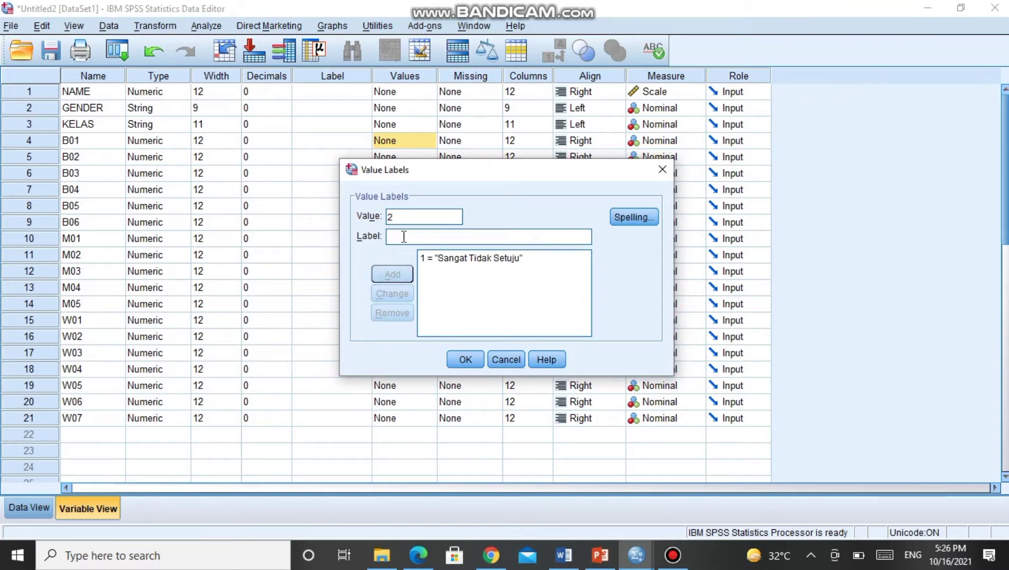
Step: Add the value labels 2 = "Tidak Setuju" and 3 = "Netral" to variable B01
text(Tidak Setuju)
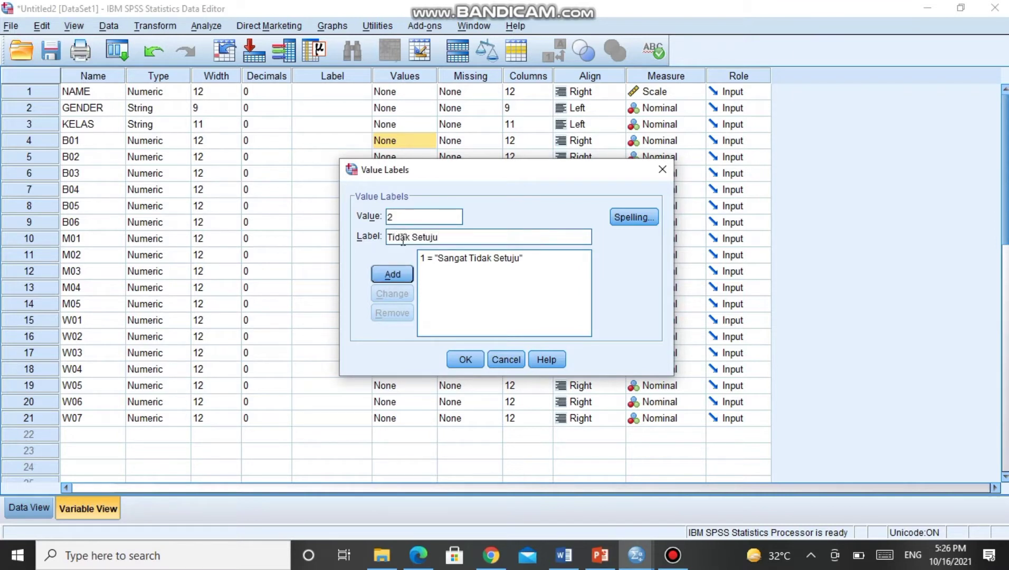
click(393, 273)
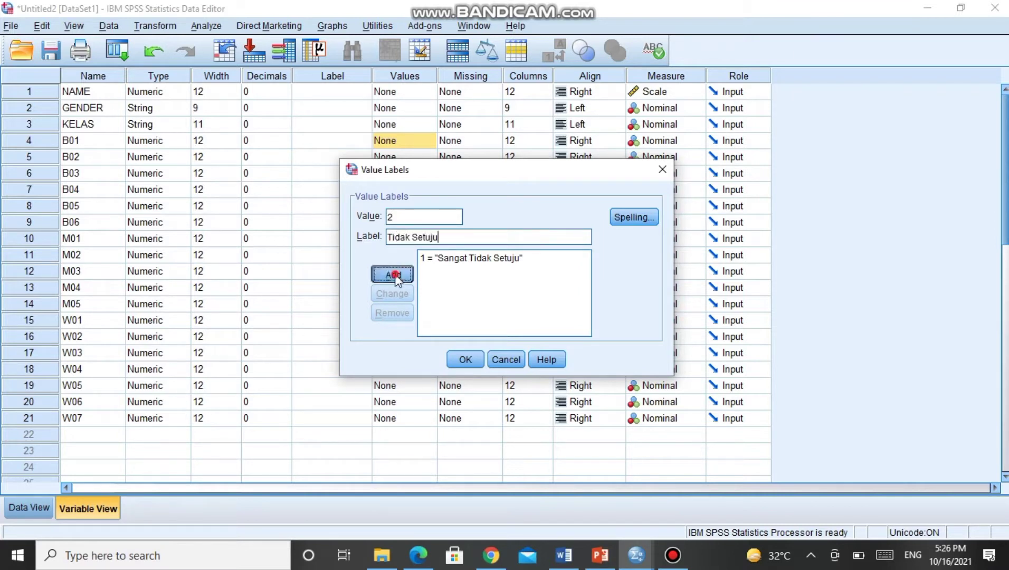
click(404, 236)
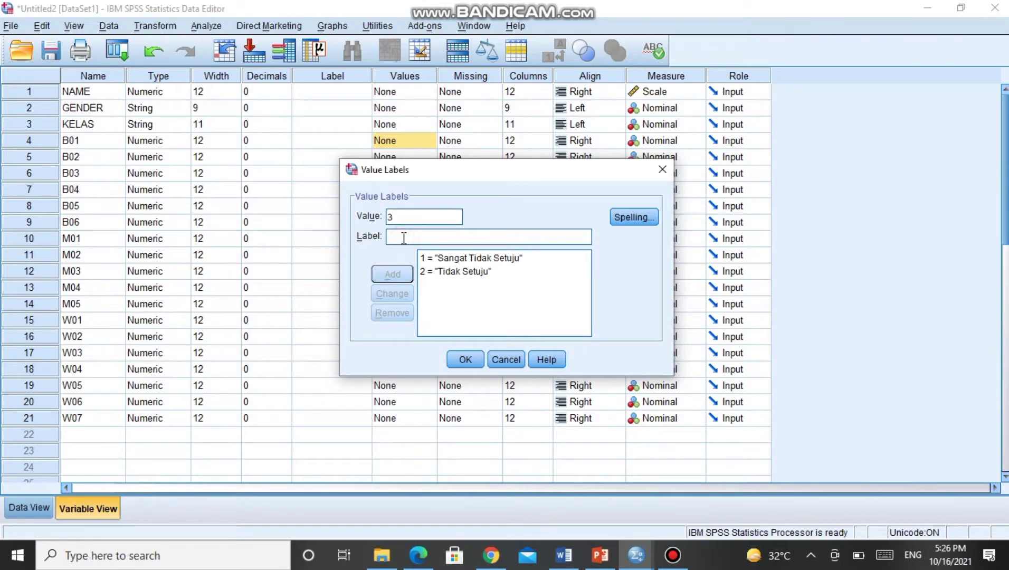
text(Netral)
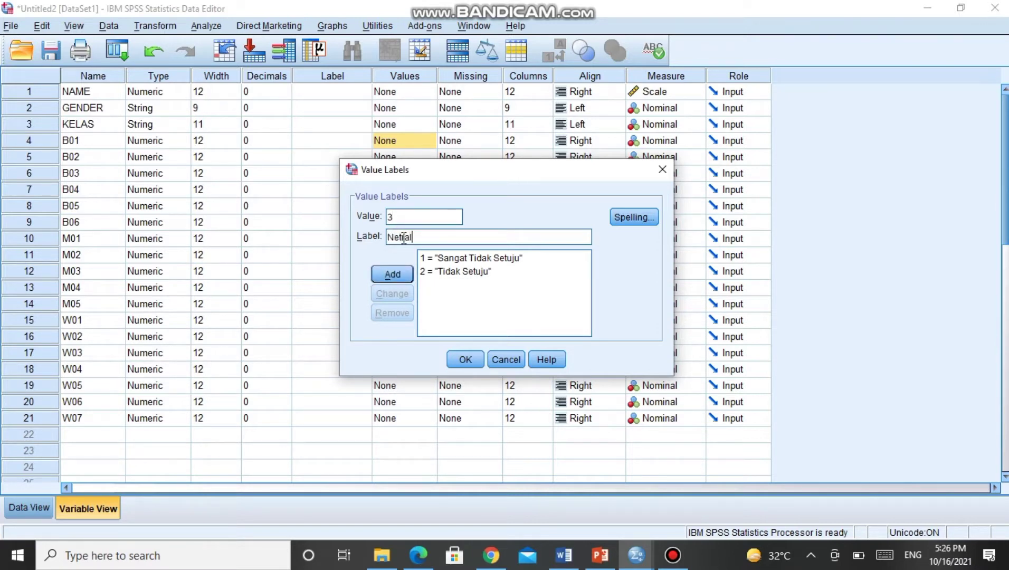
click(397, 273)
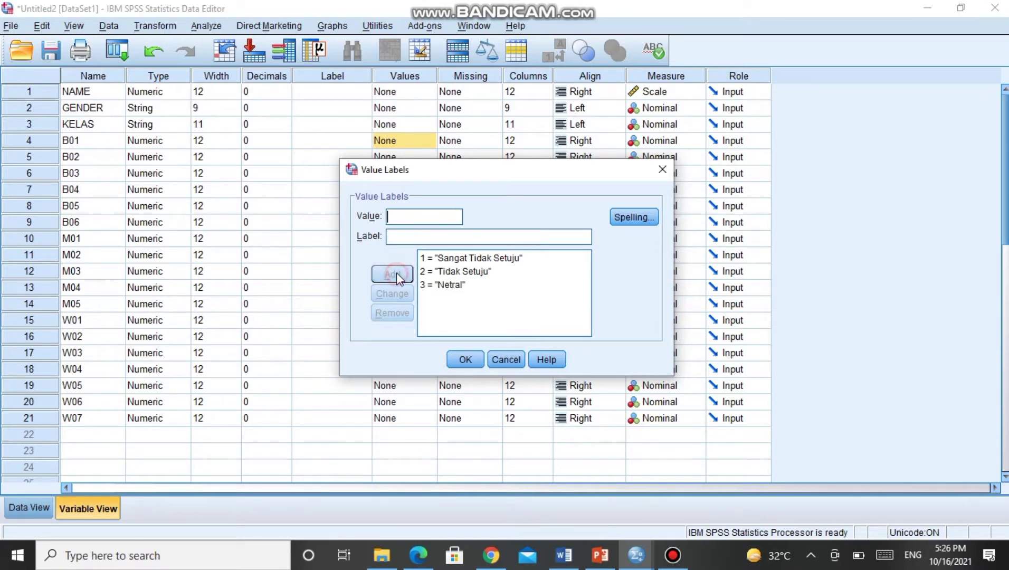
Step: Add the value labels 4 = "Setuju" and 5 = "Sangat Setuju" to B01 and apply the whole label set
click(395, 240)
text(Setuj)
text(u)
click(396, 272)
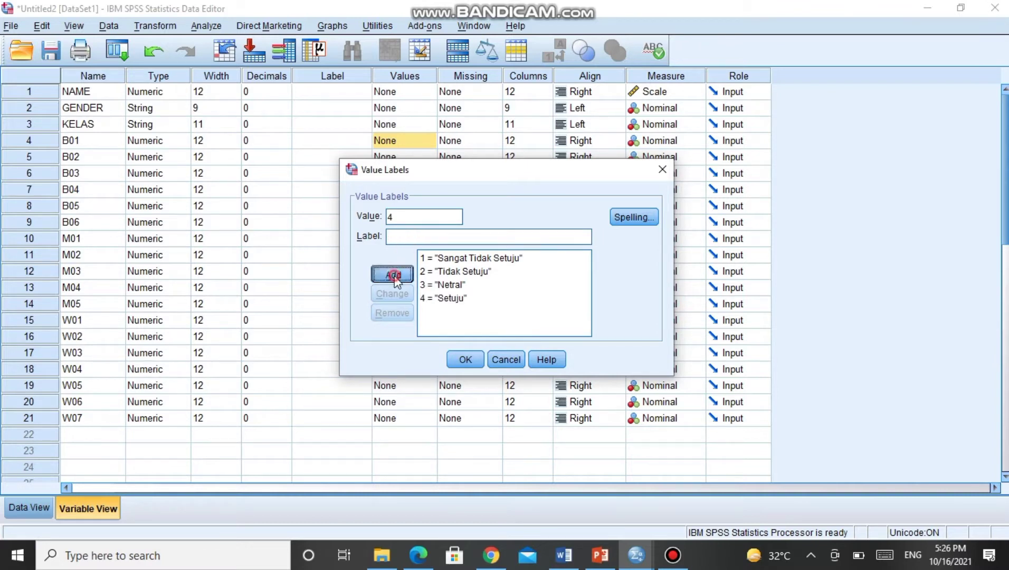
click(400, 237)
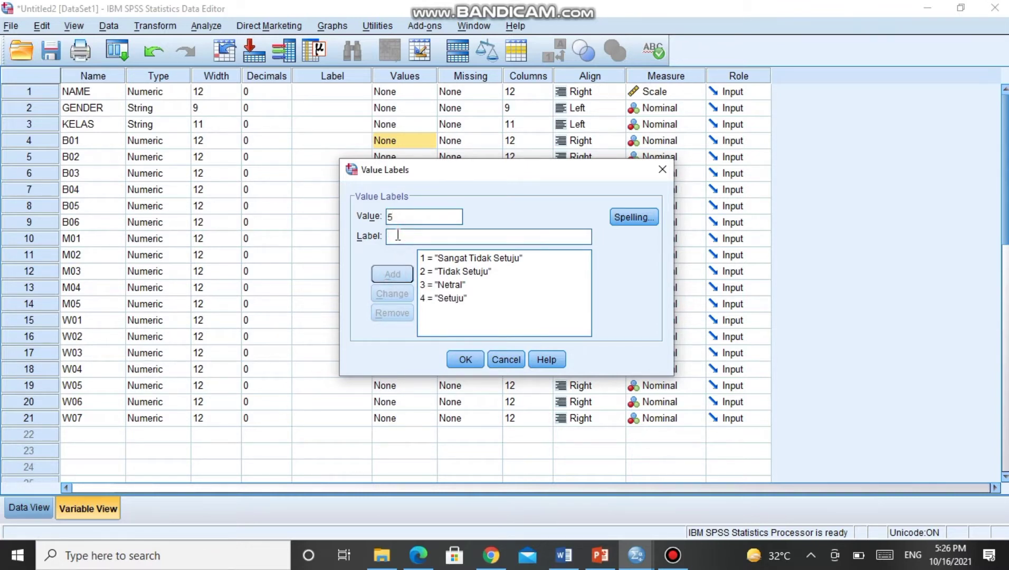
text(Sangat)
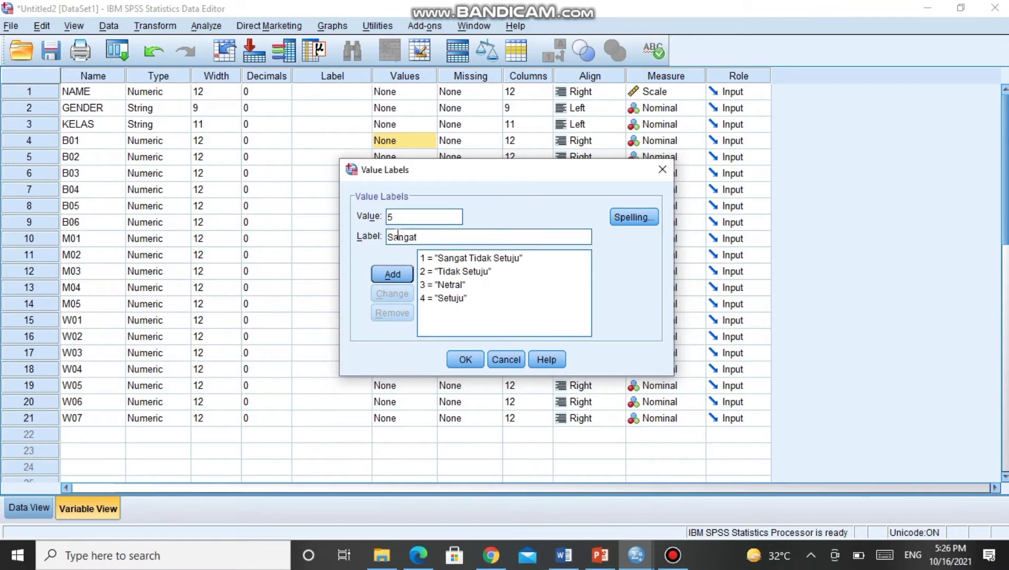
text( Setuju)
click(393, 273)
click(463, 359)
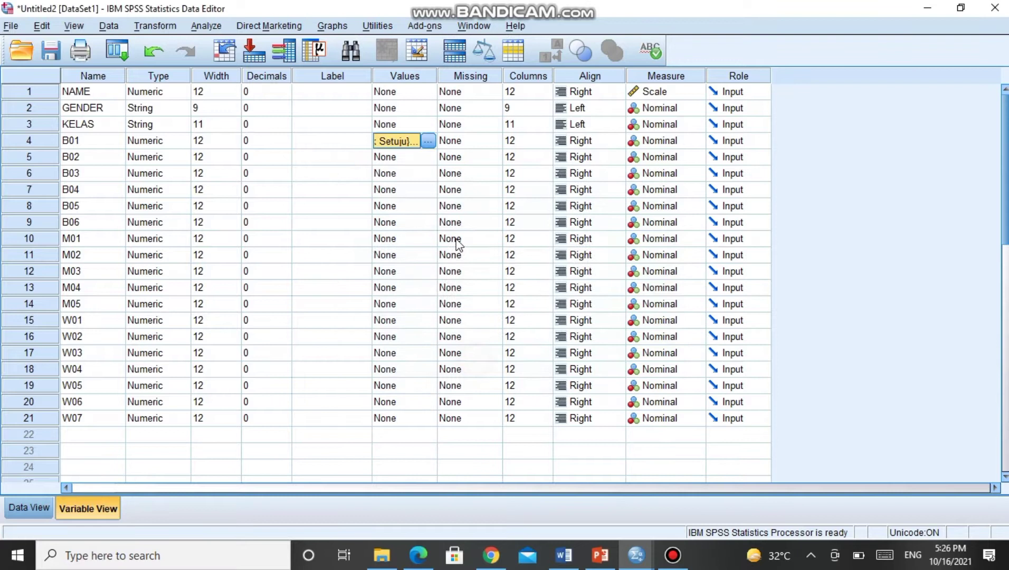
Step: Copy the value labels of B01 to all variables from B02 to W07
right_click(414, 141)
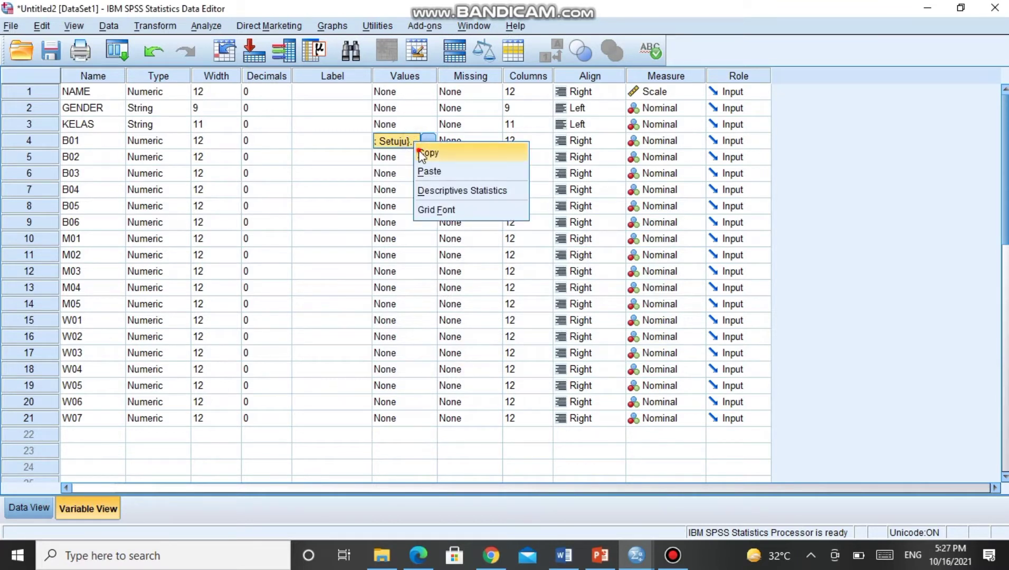
click(419, 152)
click(410, 158)
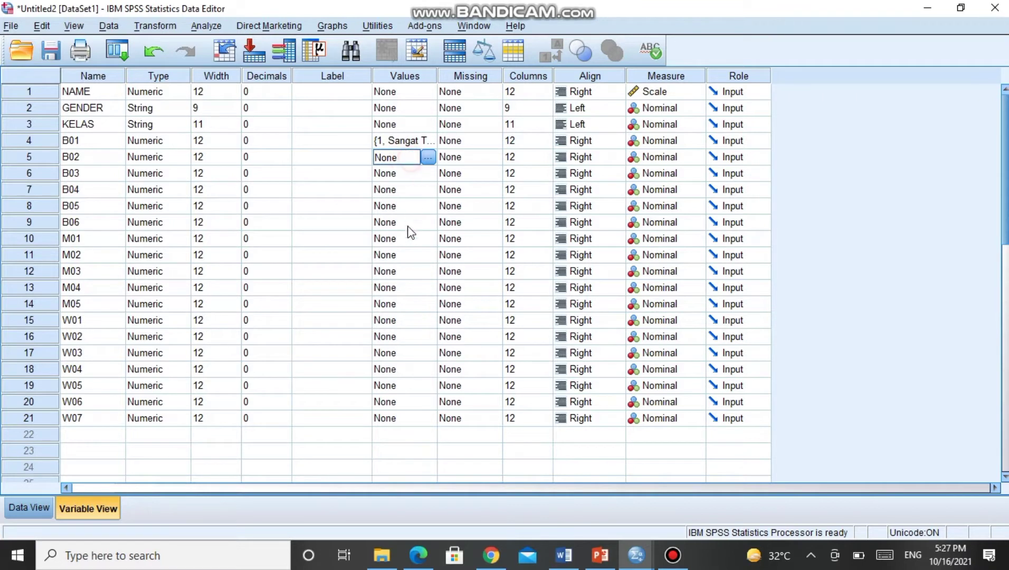
click(407, 146)
click(405, 163)
drag(398, 221, 411, 422)
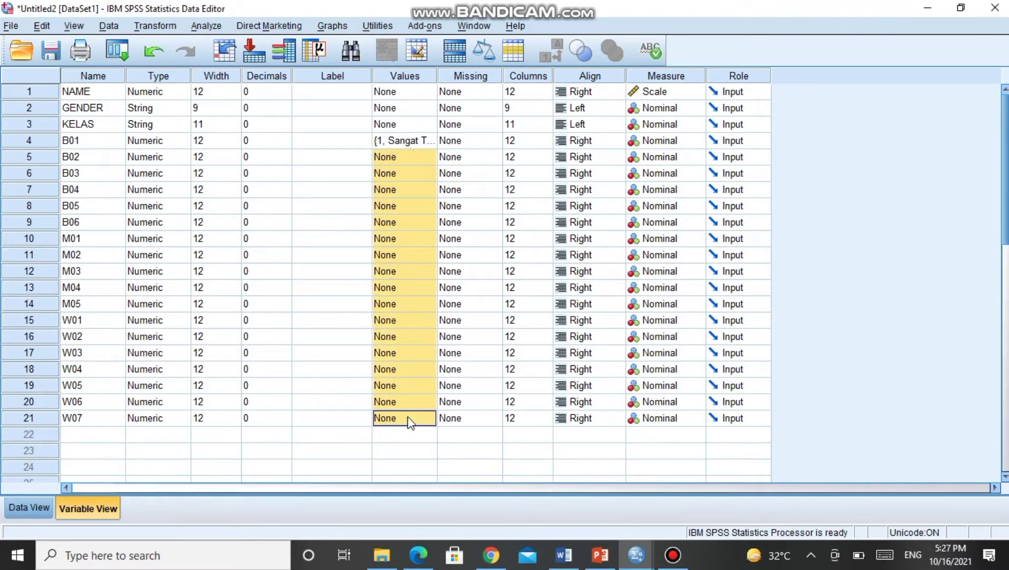
key(ctrl+v)
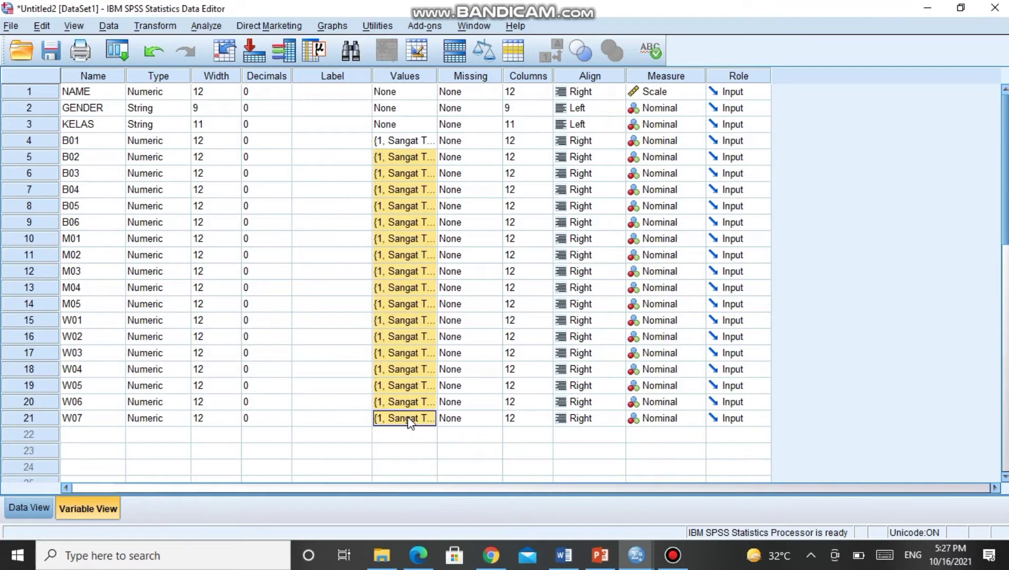
Step: Start a Frequencies analysis from the data view and add GENDER, KELAS, B01 and B02 as its variables
click(39, 510)
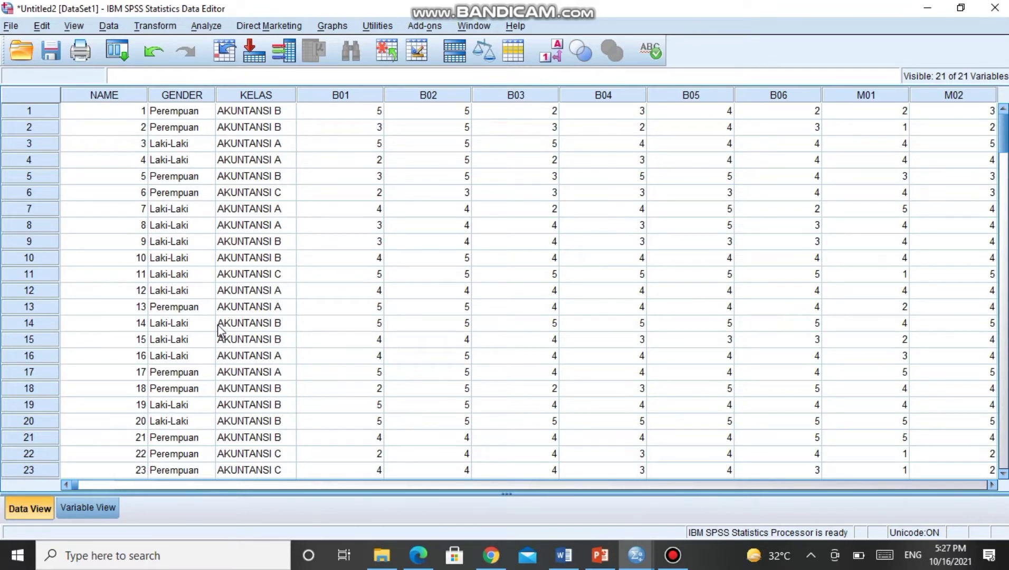
click(200, 27)
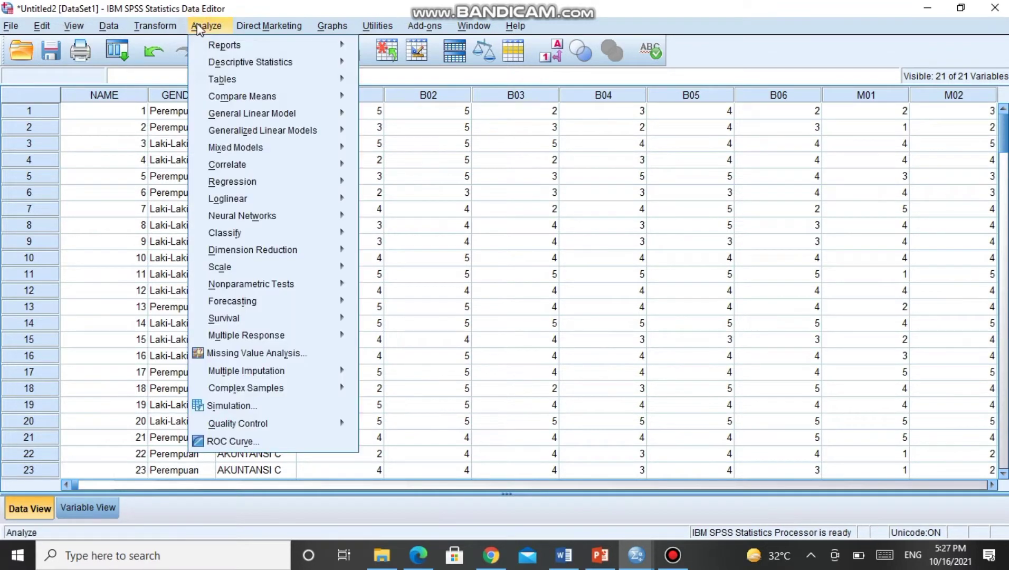
mouse_move(231, 62)
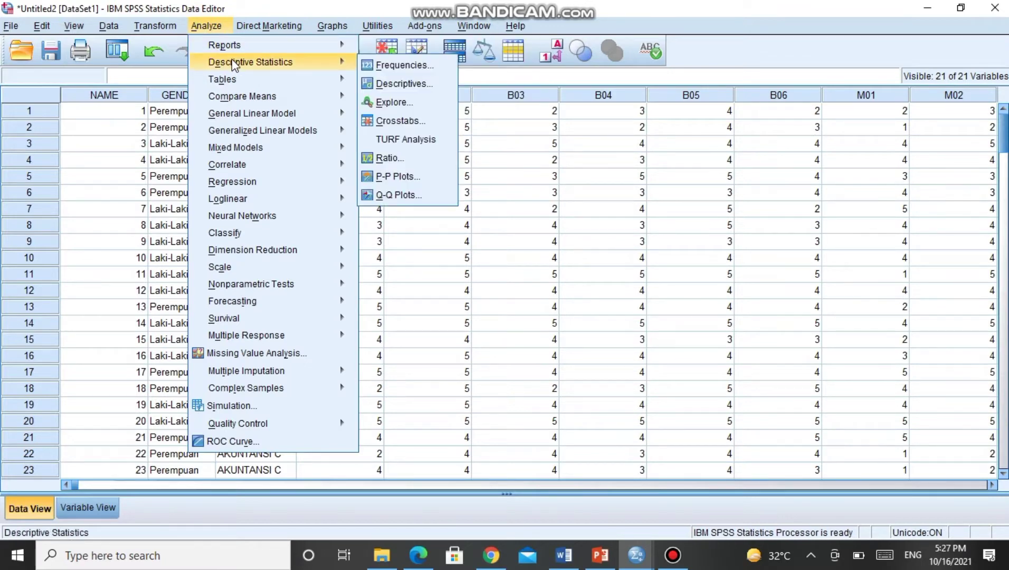
click(398, 68)
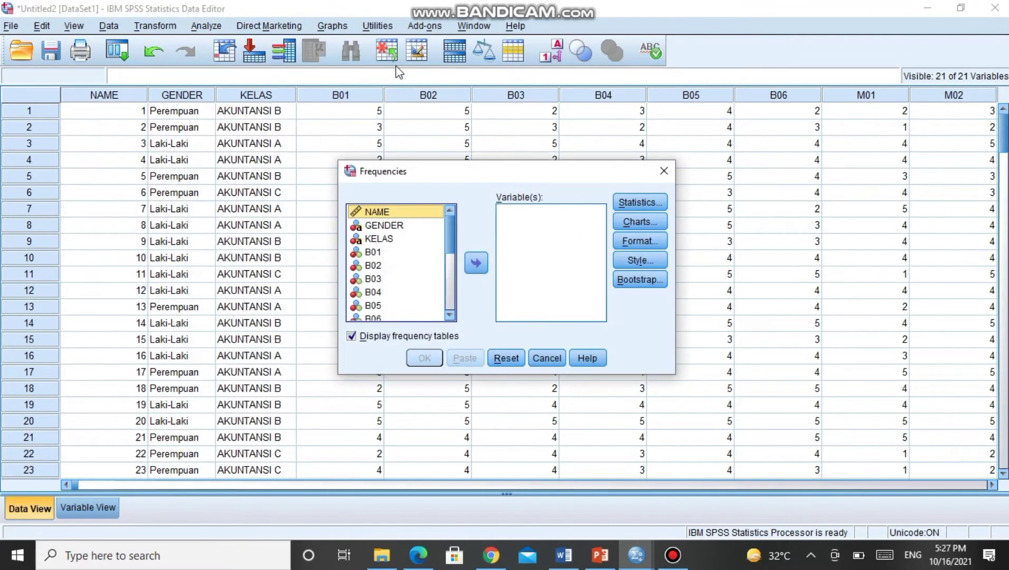
click(382, 224)
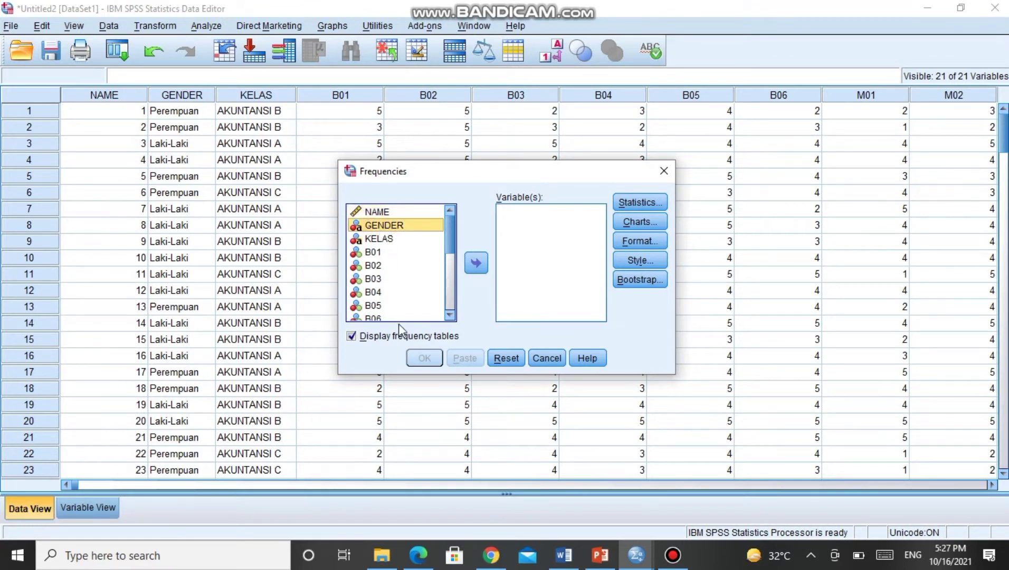
ctrl+click(405, 238)
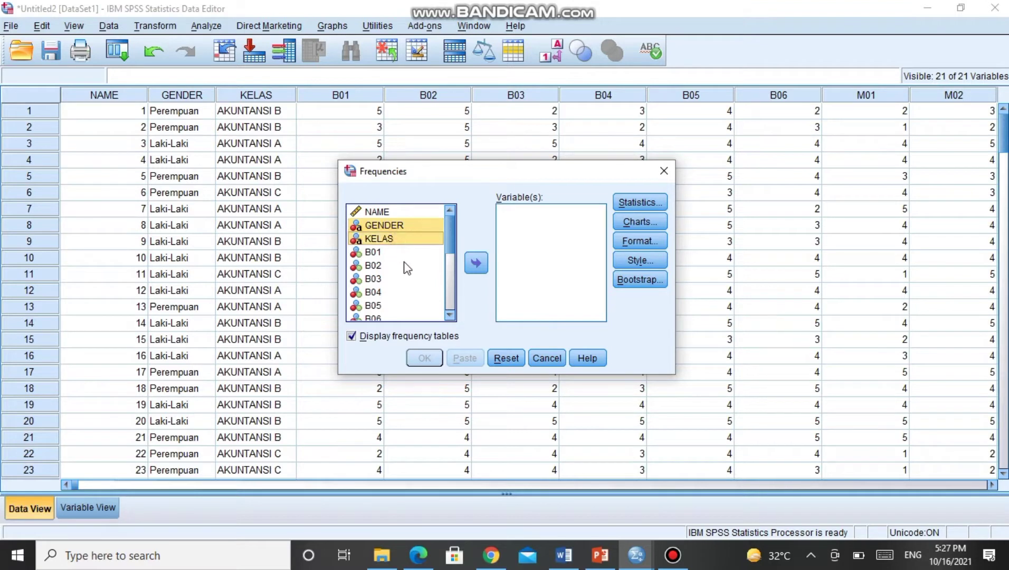
shift+double_click(405, 262)
Step: Add the remaining items B03 through W07 to the Frequencies variables, leaving out NAME
click(384, 221)
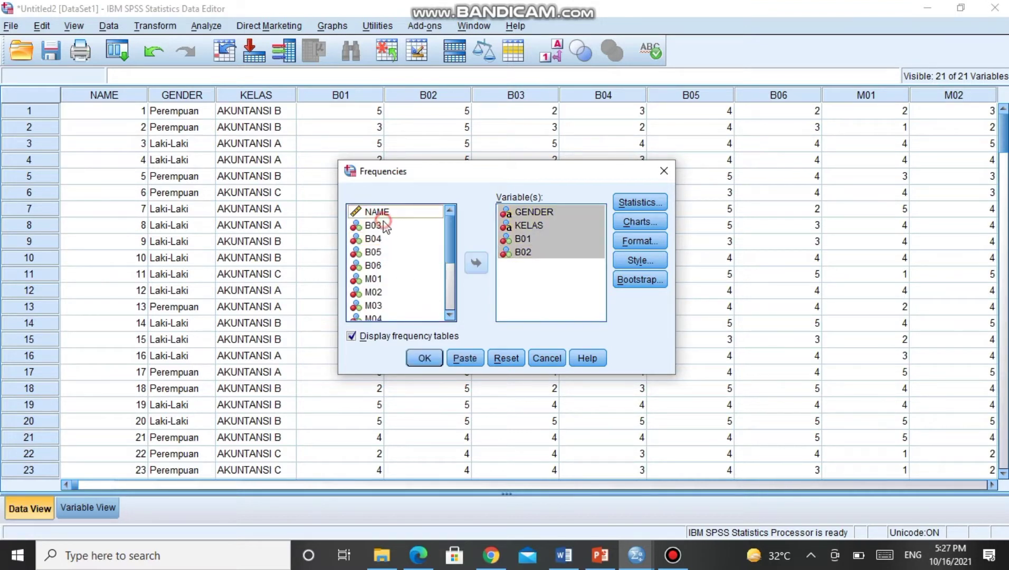
shift+click(385, 226)
click(385, 211)
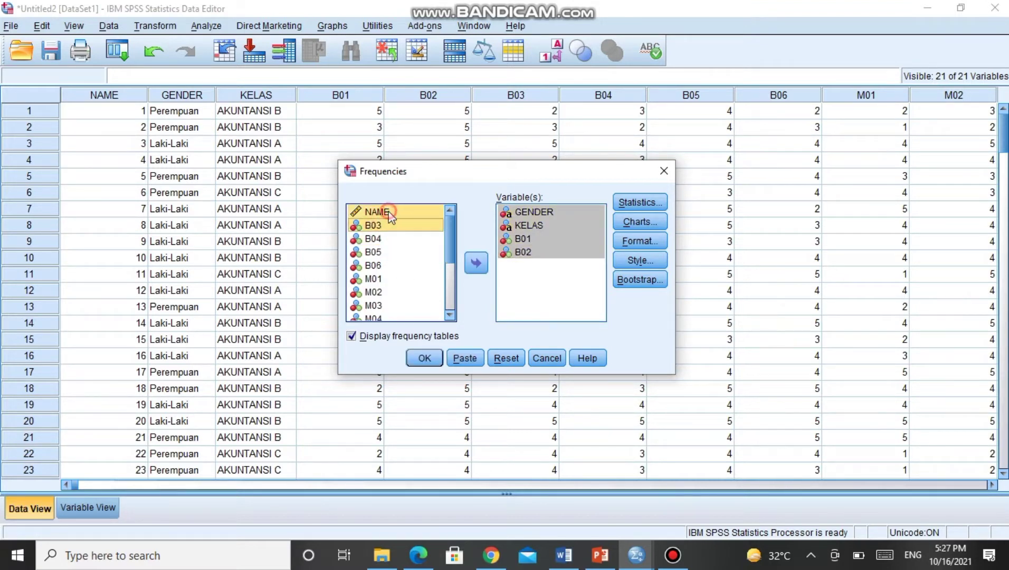
click(383, 227)
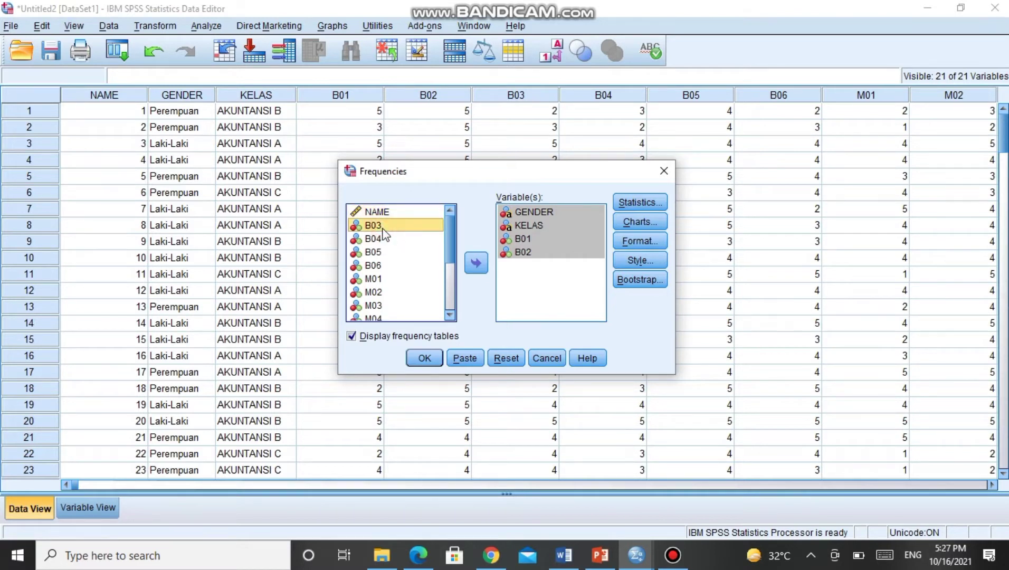
shift+click(375, 266)
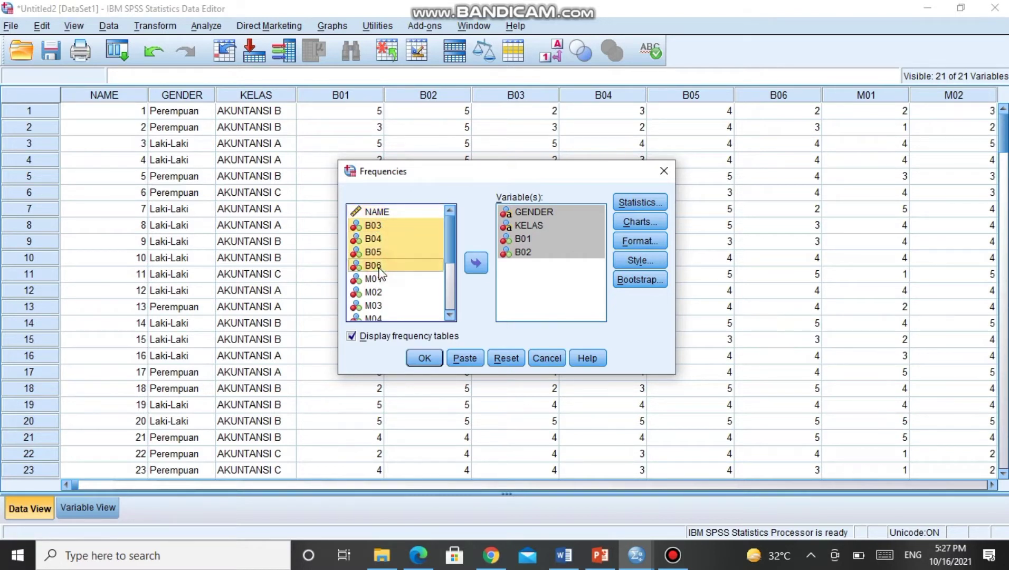
shift+click(380, 306)
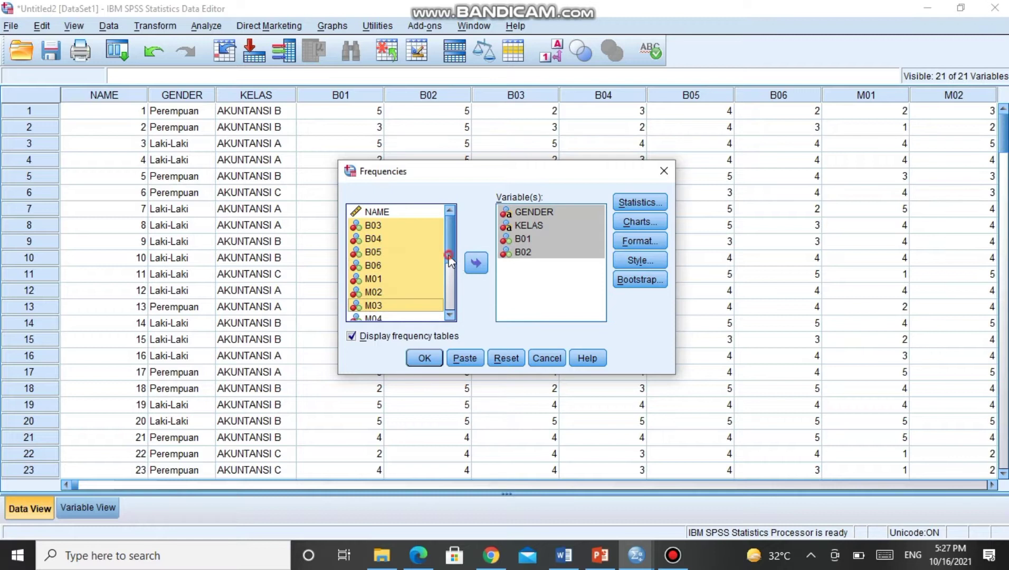
drag(449, 257, 446, 289)
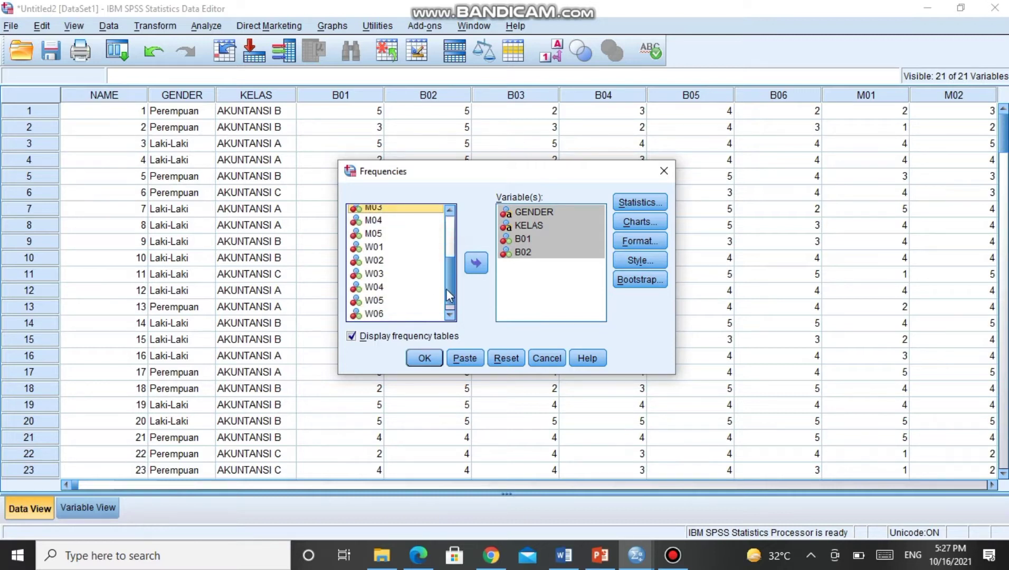
shift+click(397, 301)
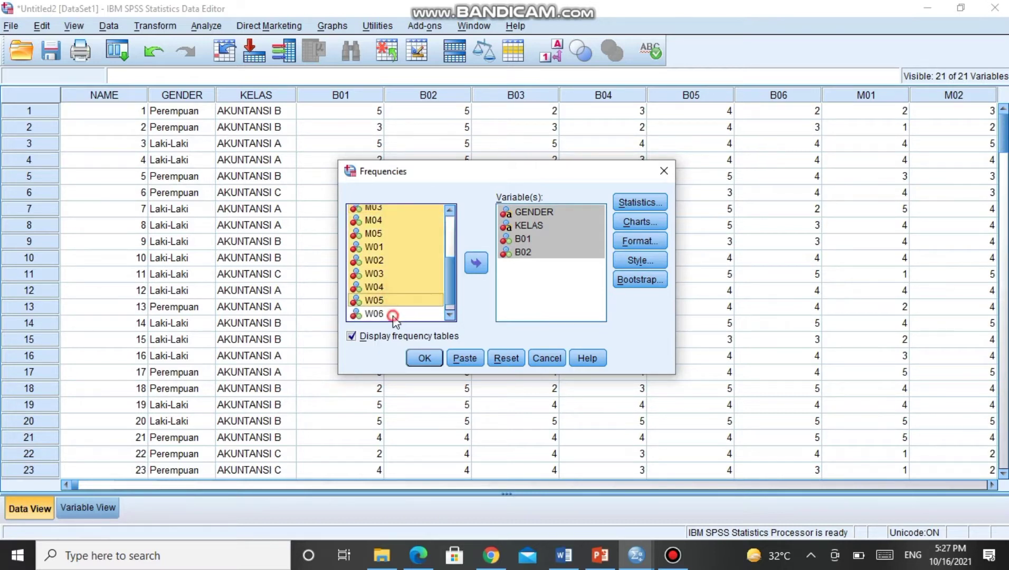
shift+click(393, 315)
drag(449, 254, 451, 288)
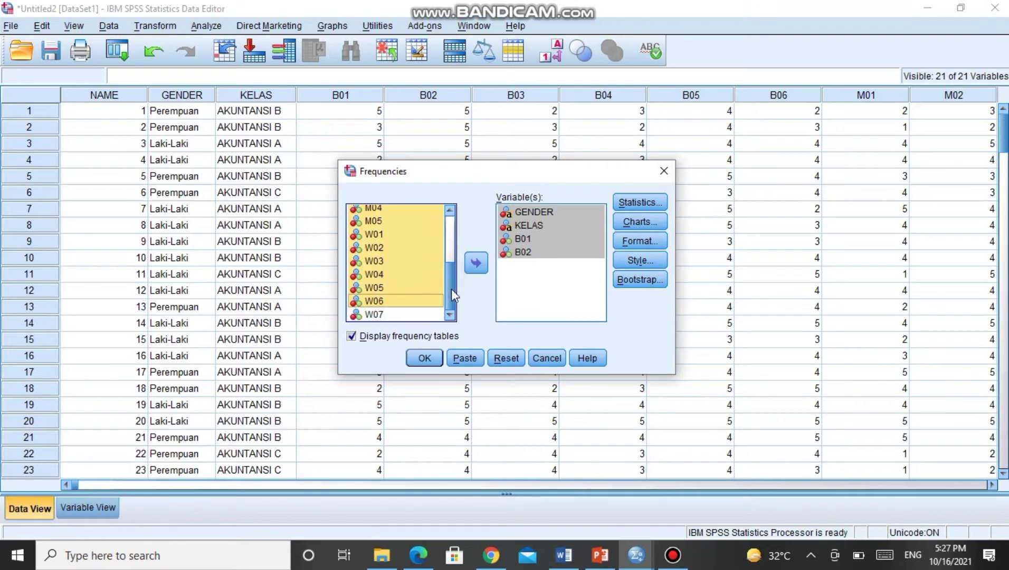
shift+click(405, 316)
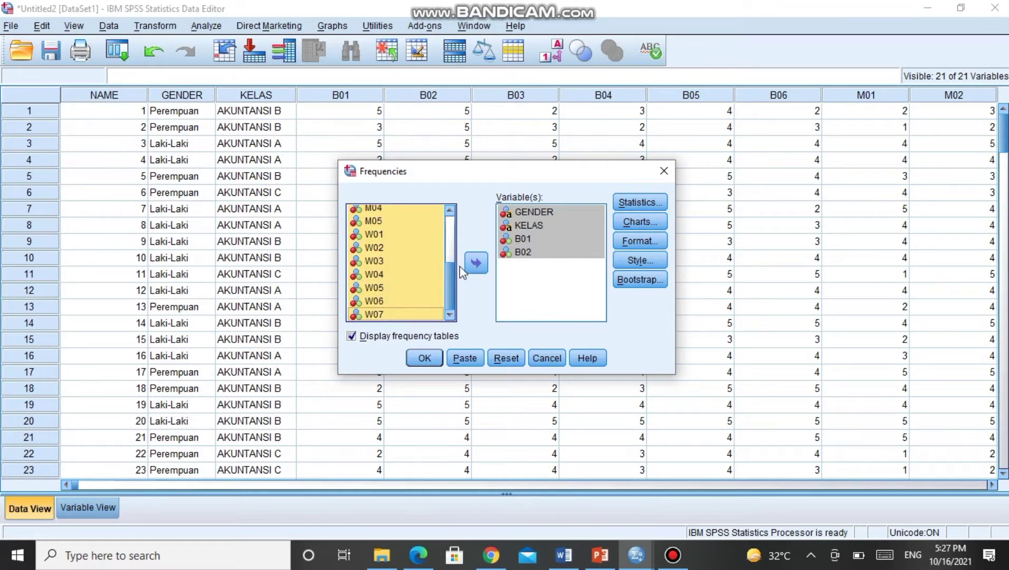
click(474, 265)
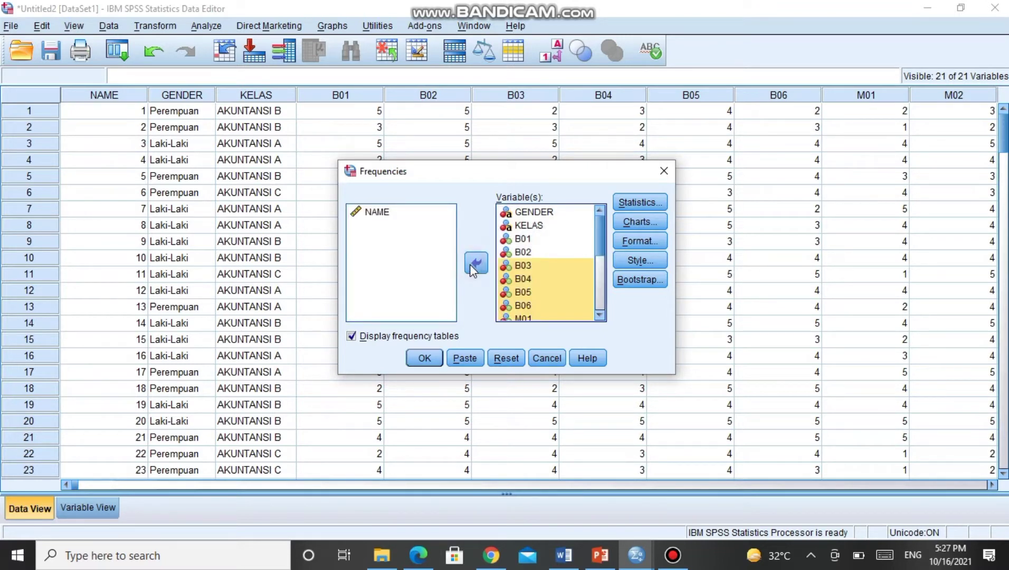
Step: Include the mean, median, mode and sum as central tendency measures in the Frequencies statistics
click(623, 206)
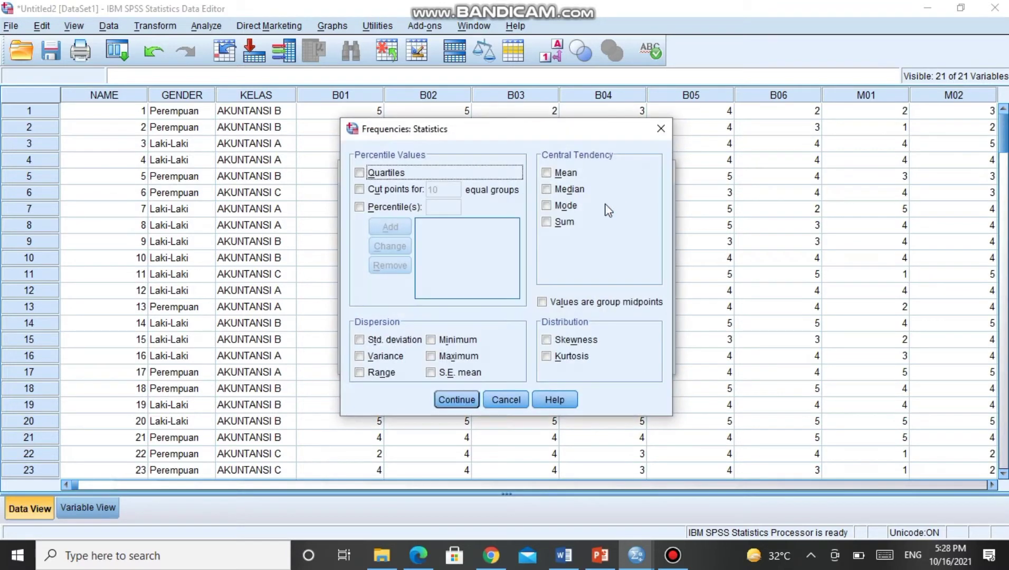
click(547, 173)
click(546, 189)
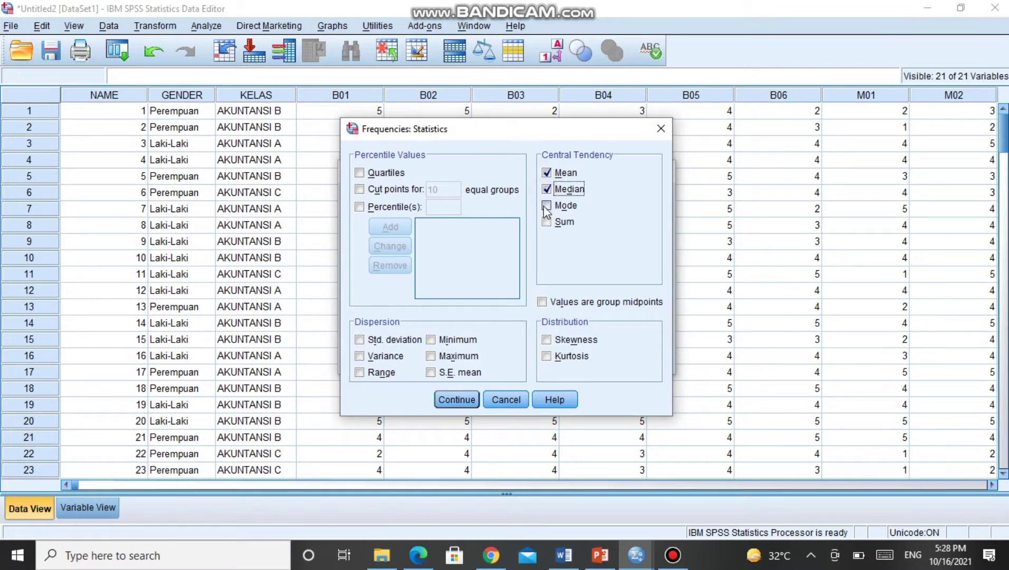
click(545, 206)
Step: Include standard deviation, variance, minimum and maximum as dispersion measures, and run the Frequencies analysis
click(359, 356)
click(431, 341)
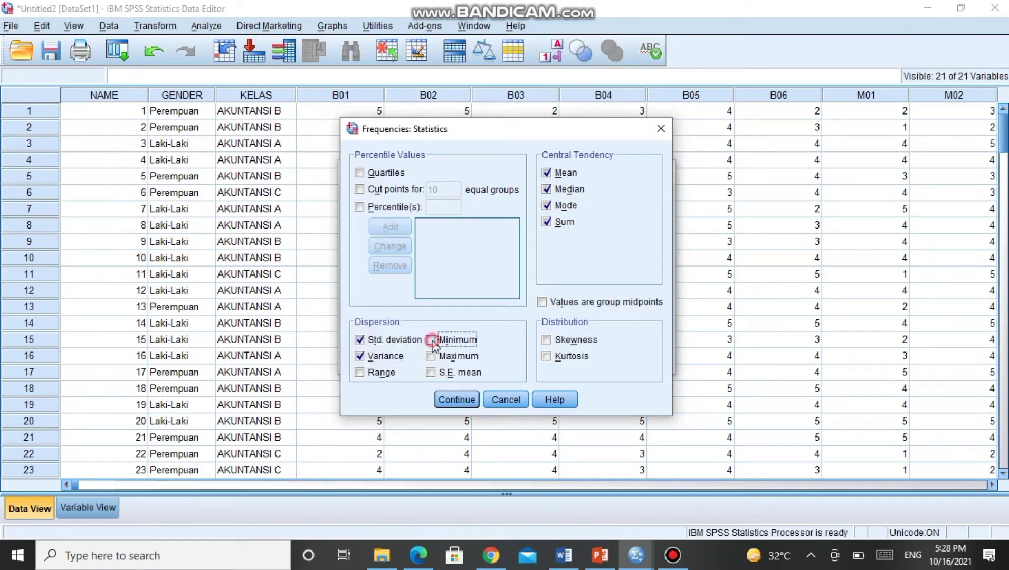
click(432, 356)
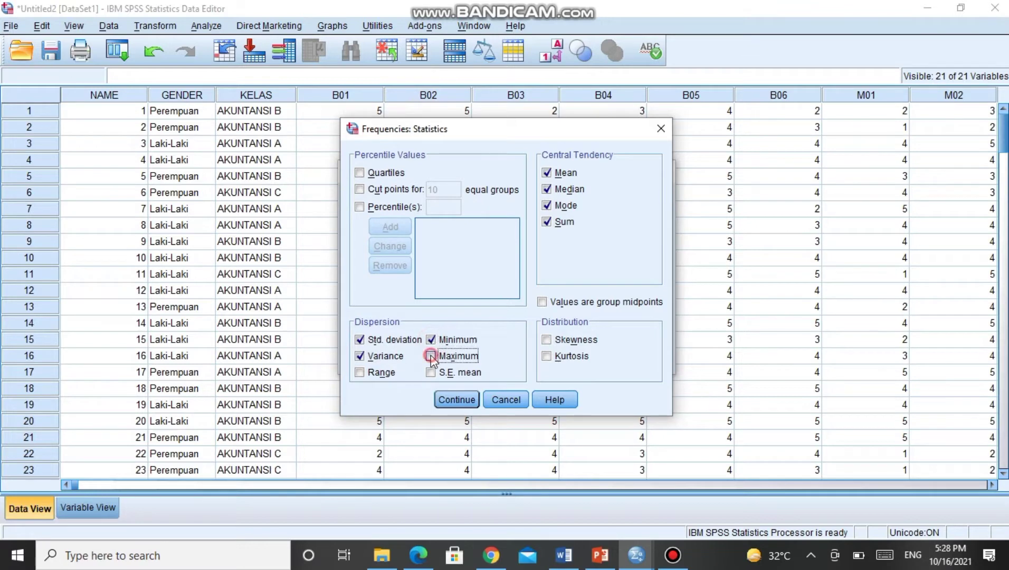
click(457, 400)
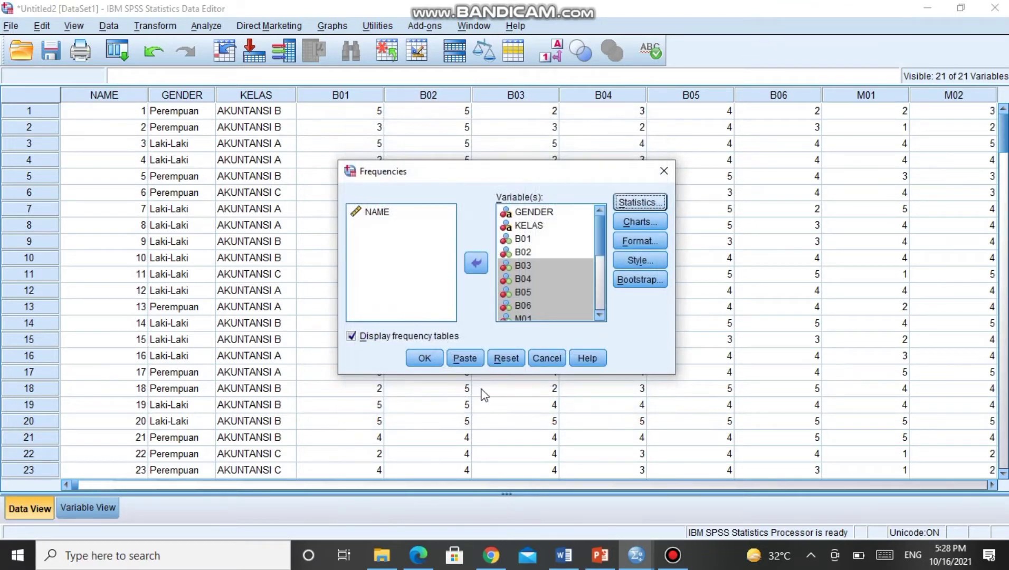
click(423, 358)
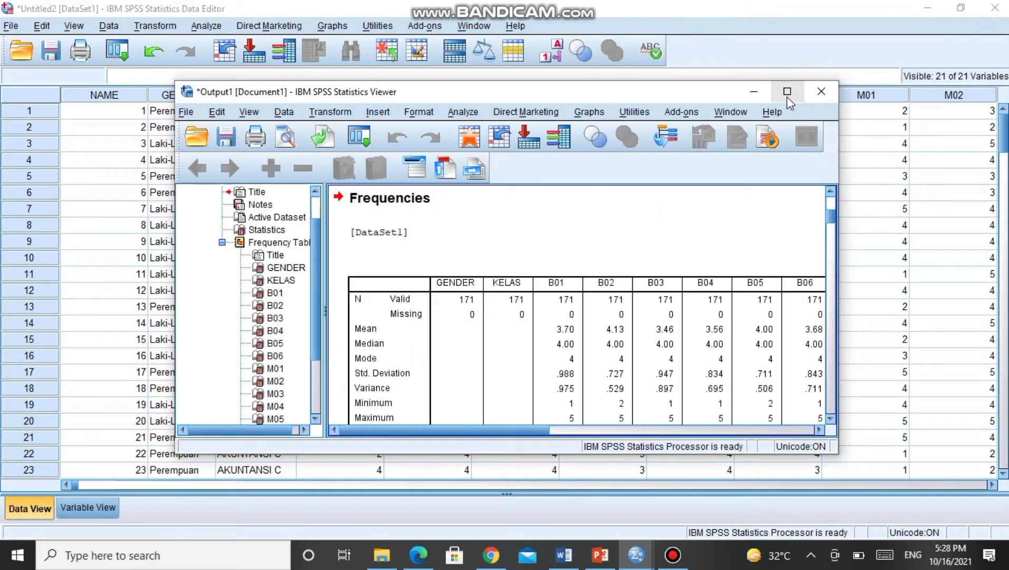
Step: Examine the maximized Frequencies output, covering the Statistics table and the frequency tables for GENDER, KELAS and the B items
click(787, 95)
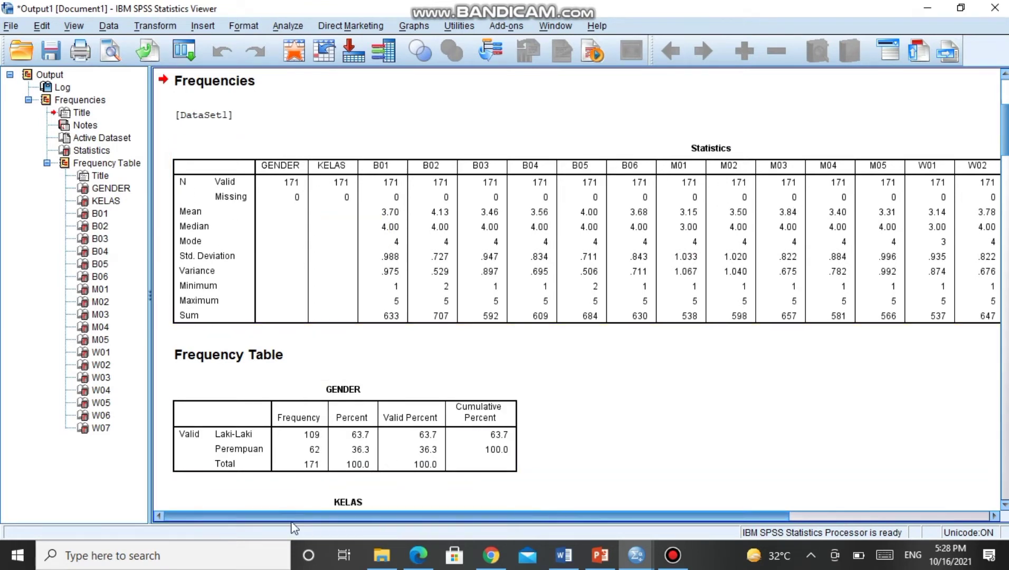
drag(291, 523, 240, 455)
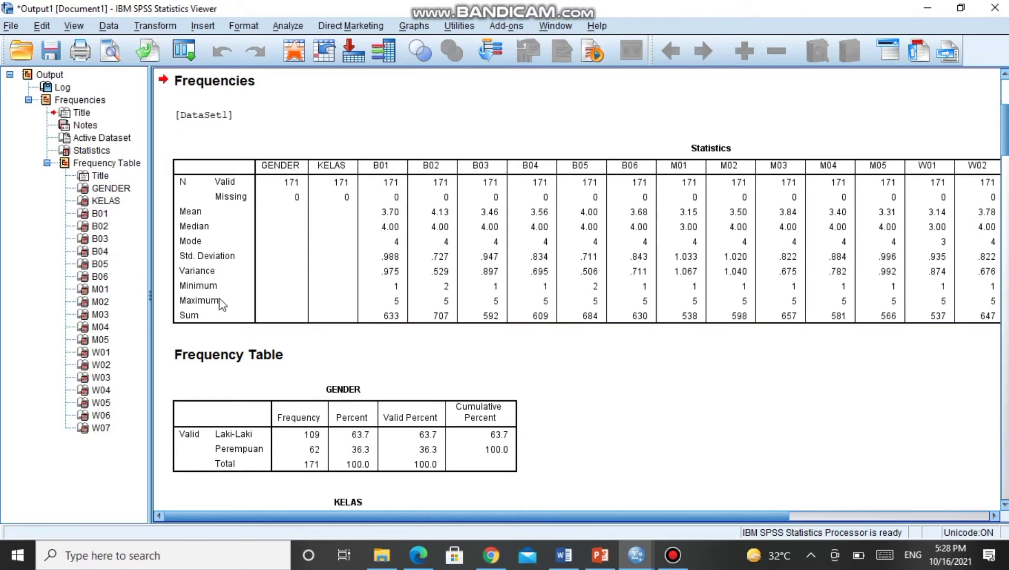
drag(310, 516, 90, 488)
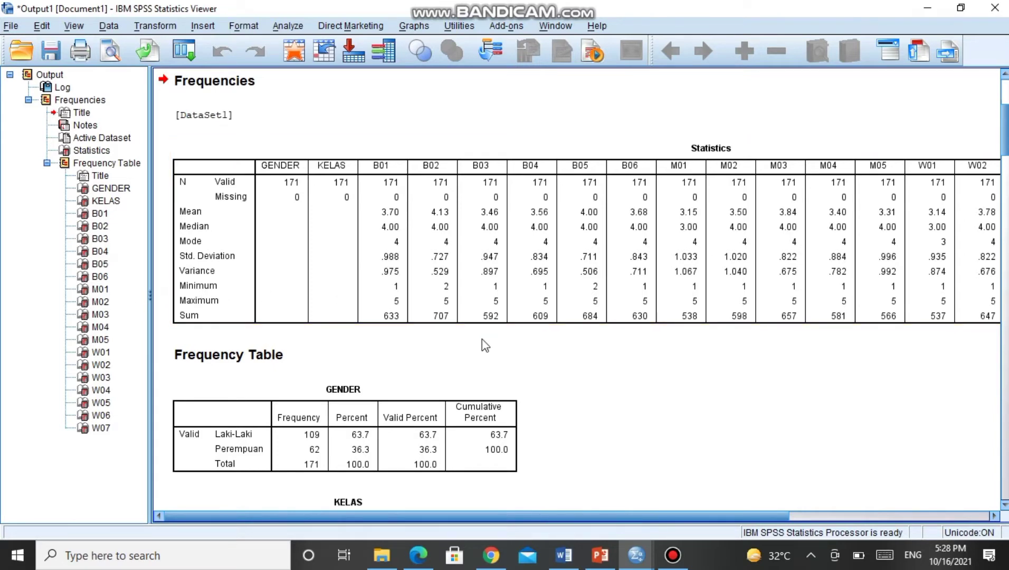
mouse_move(1005, 130)
mouse_down()
mouse_move(1005, 166)
mouse_move(1004, 139)
mouse_up()
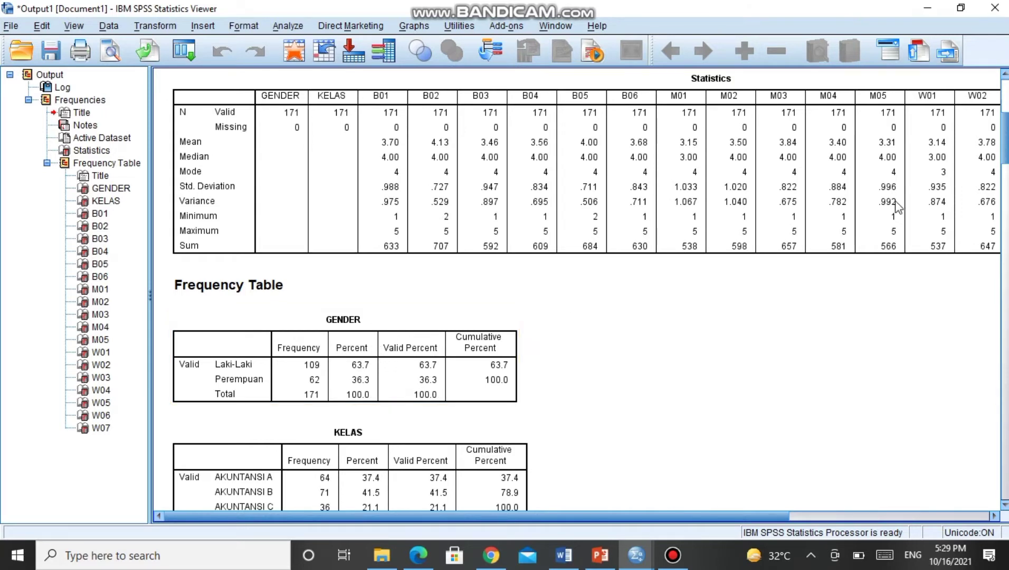
scroll(549, 252, down, 4)
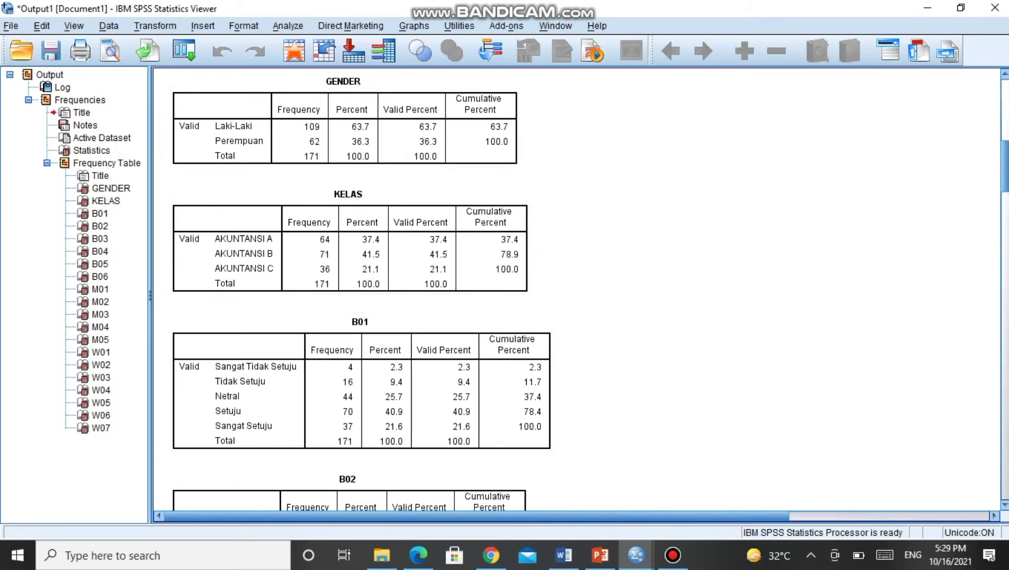
drag(1005, 168, 1006, 191)
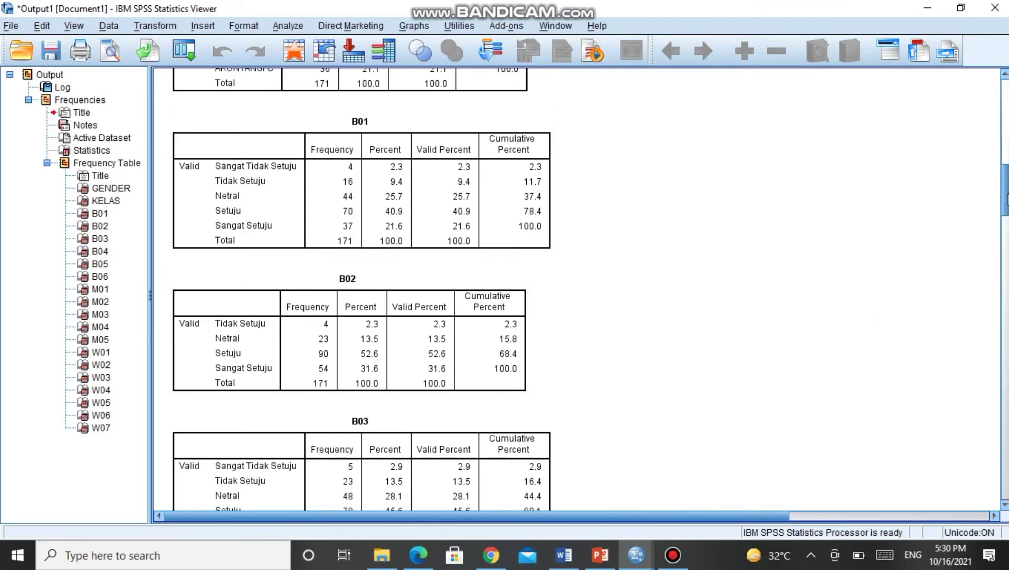
drag(1007, 200, 991, 136)
scroll(991, 136, down, 2)
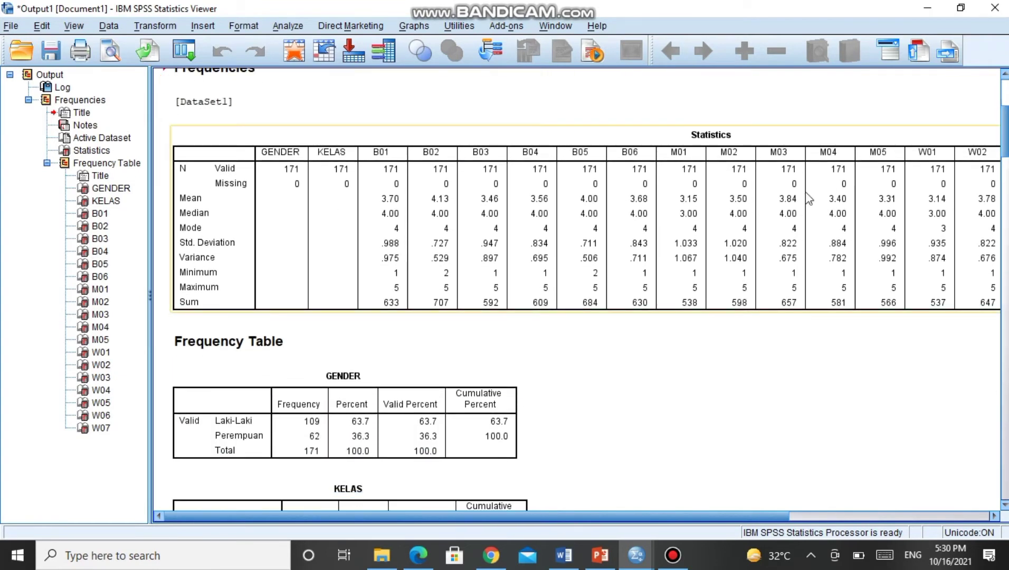
Step: Return to the Untitled2 dataset and start computing a new variable with Total_B as the target variable
mouse_move(573, 559)
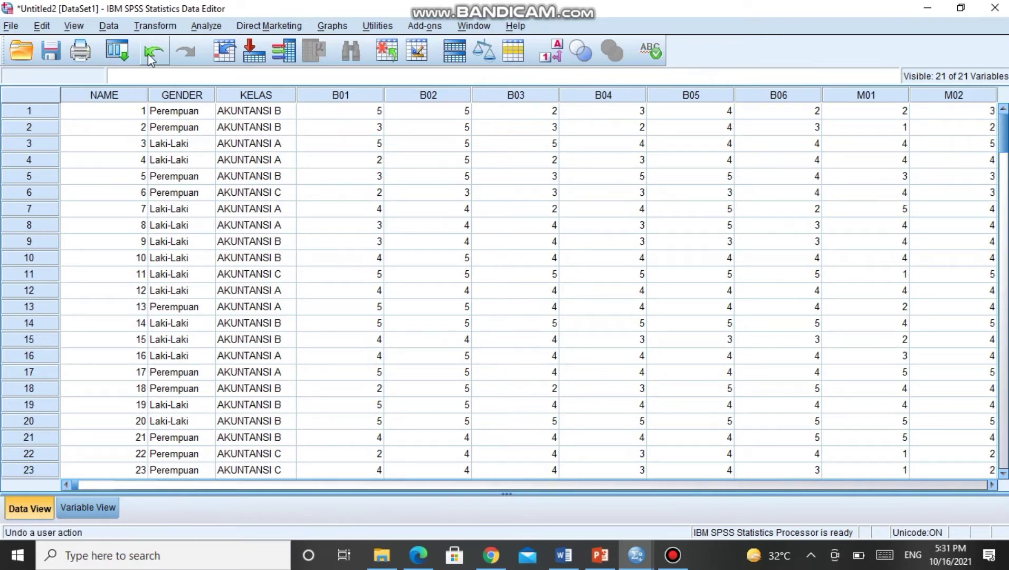
click(161, 28)
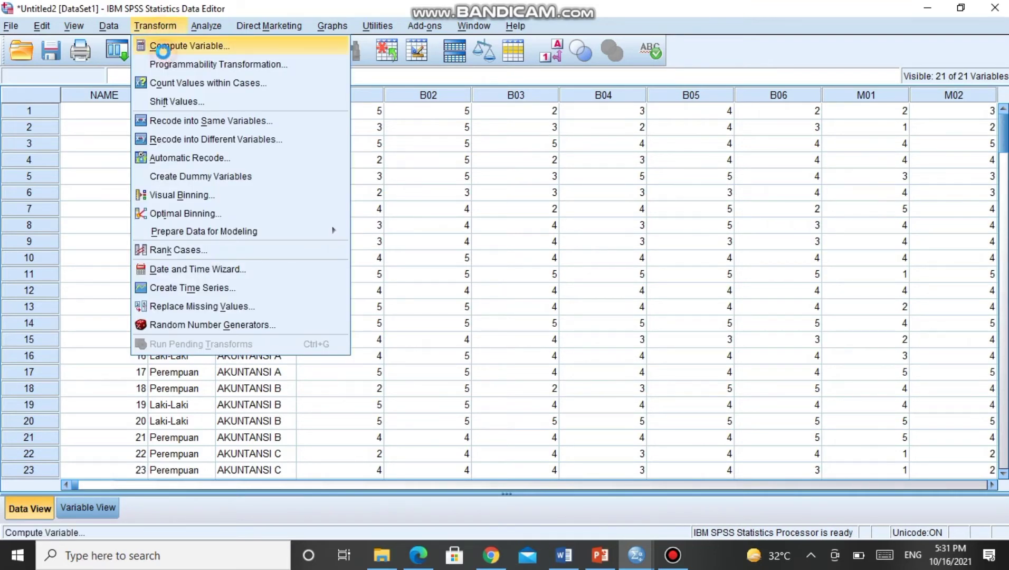
click(164, 53)
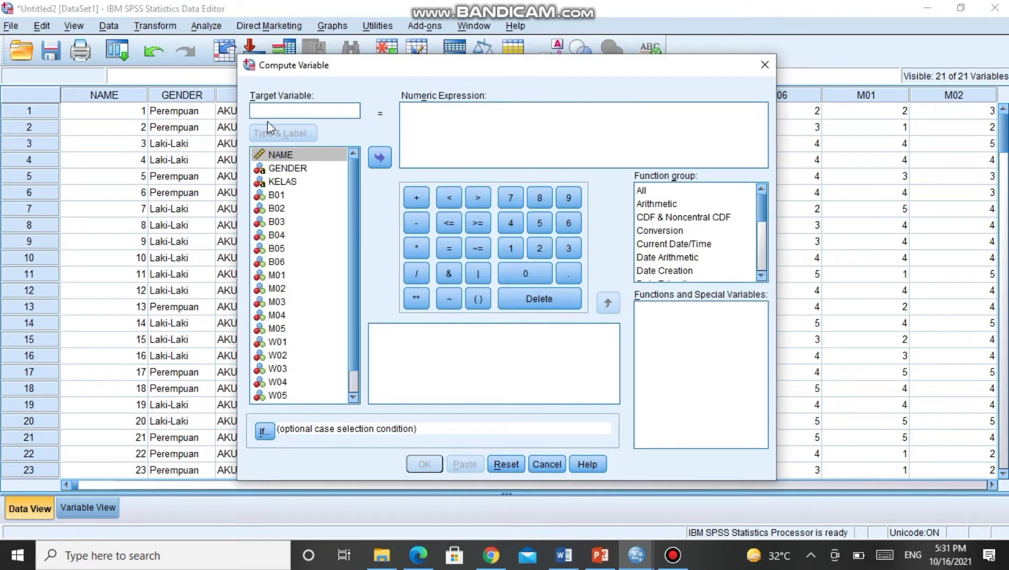
text(Total_B)
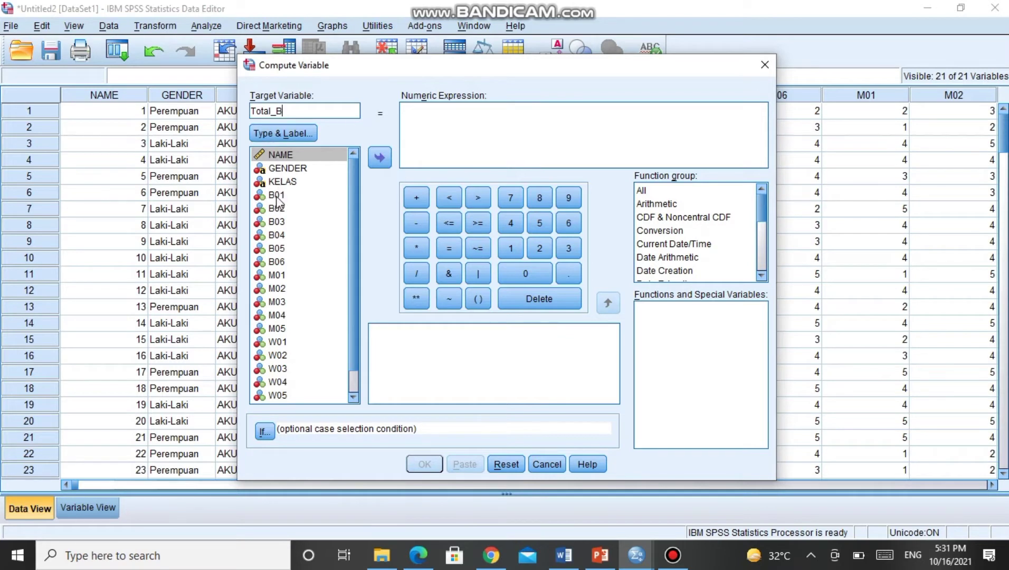
Step: Build the first part of the numeric expression for Total_B as the sum B01 + B02 + B03
click(332, 194)
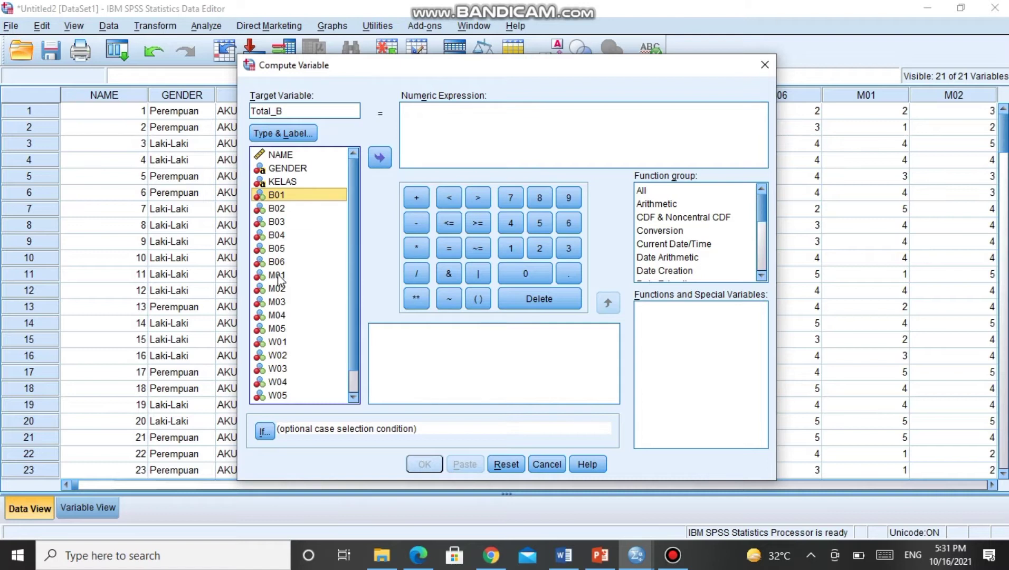
click(378, 158)
click(416, 197)
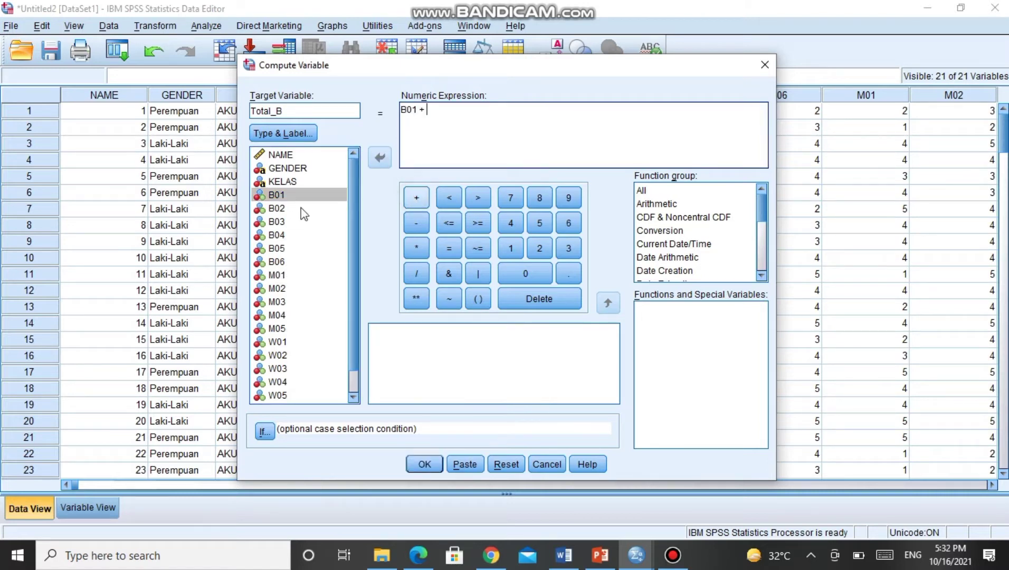
click(285, 208)
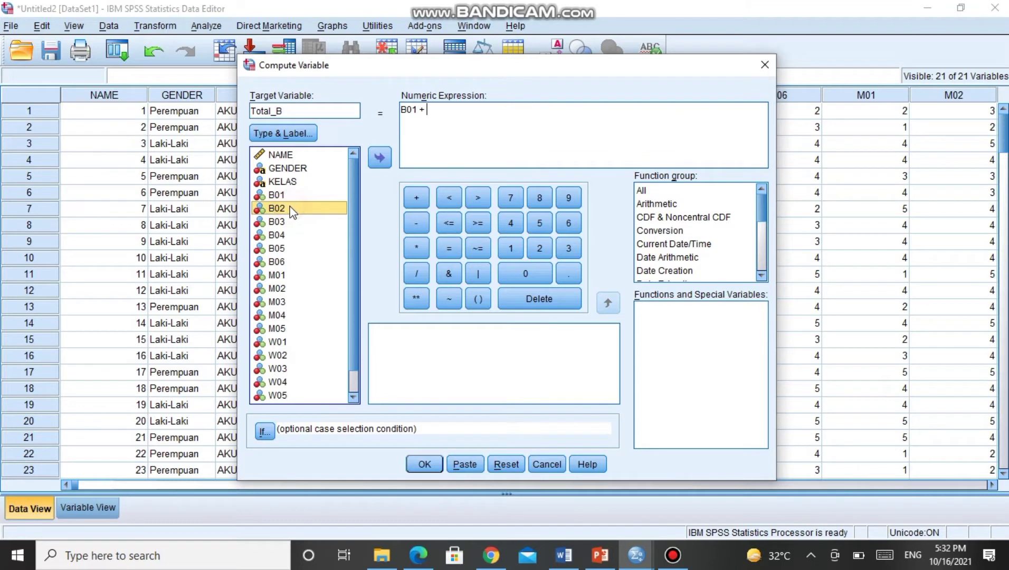
click(379, 157)
click(417, 198)
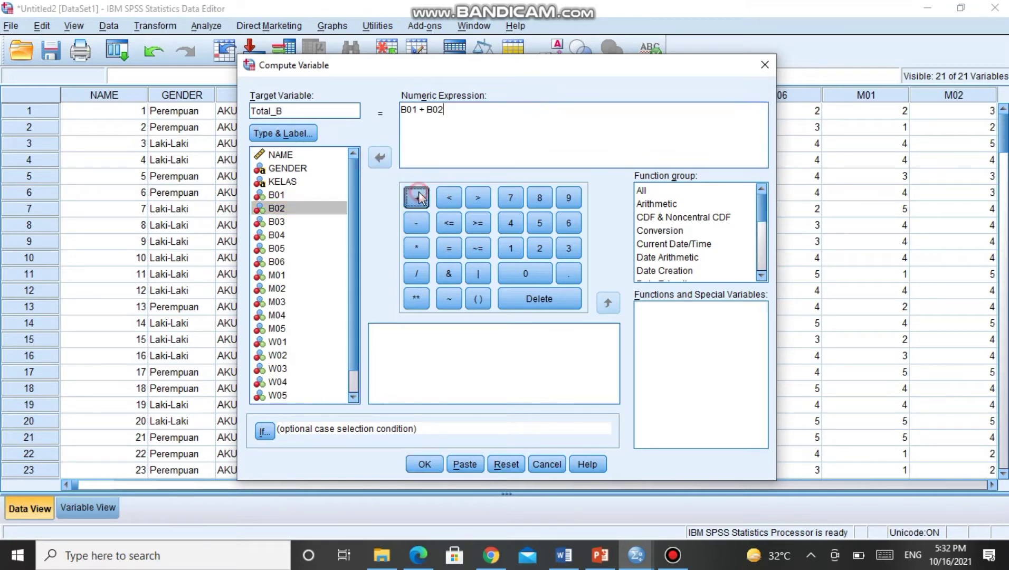
click(276, 222)
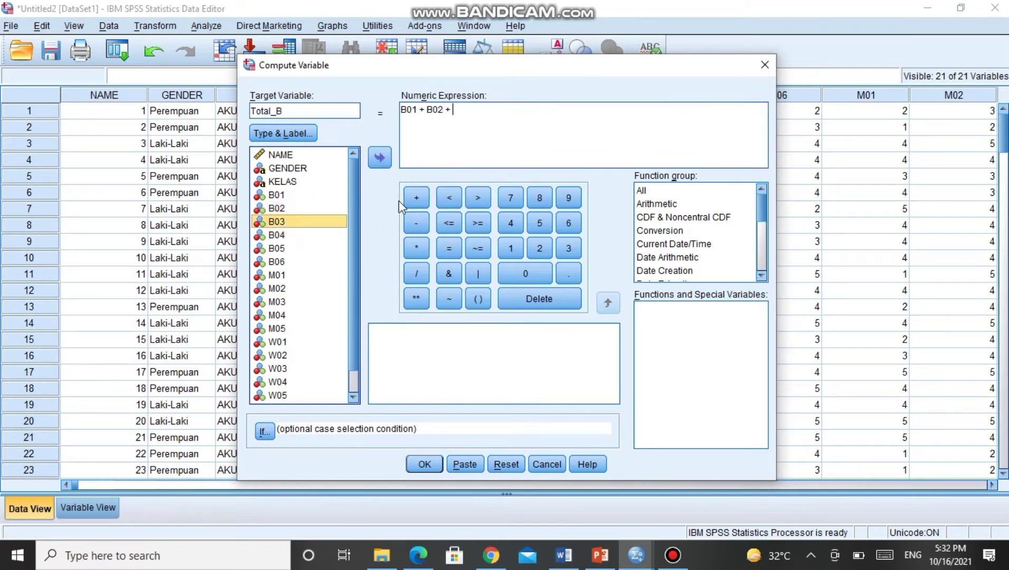
click(414, 199)
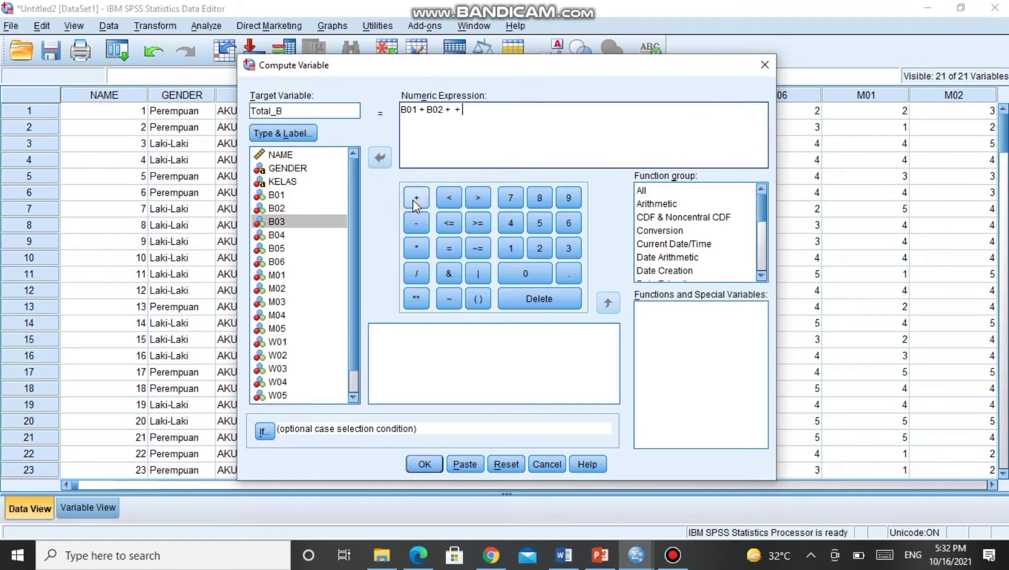
click(454, 110)
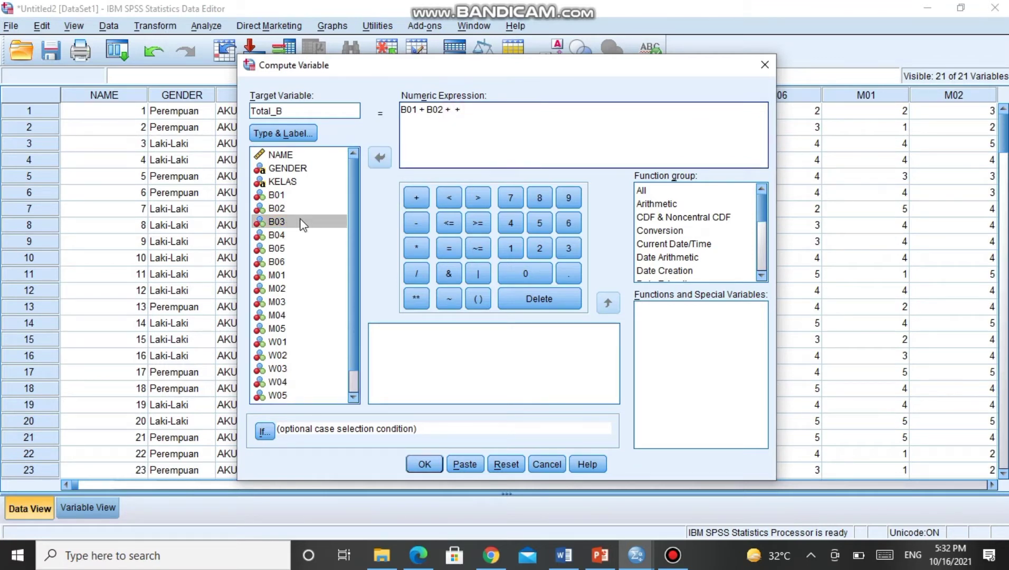
click(301, 224)
click(378, 154)
Step: Add B04, B05 and B06 to the sum in the Total_B expression and run the computation
click(276, 235)
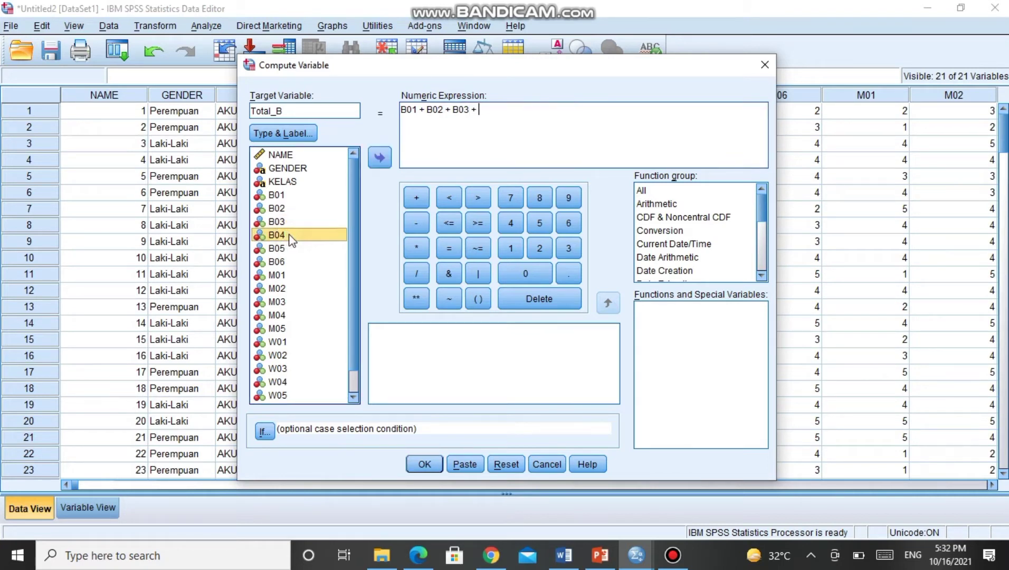
click(379, 154)
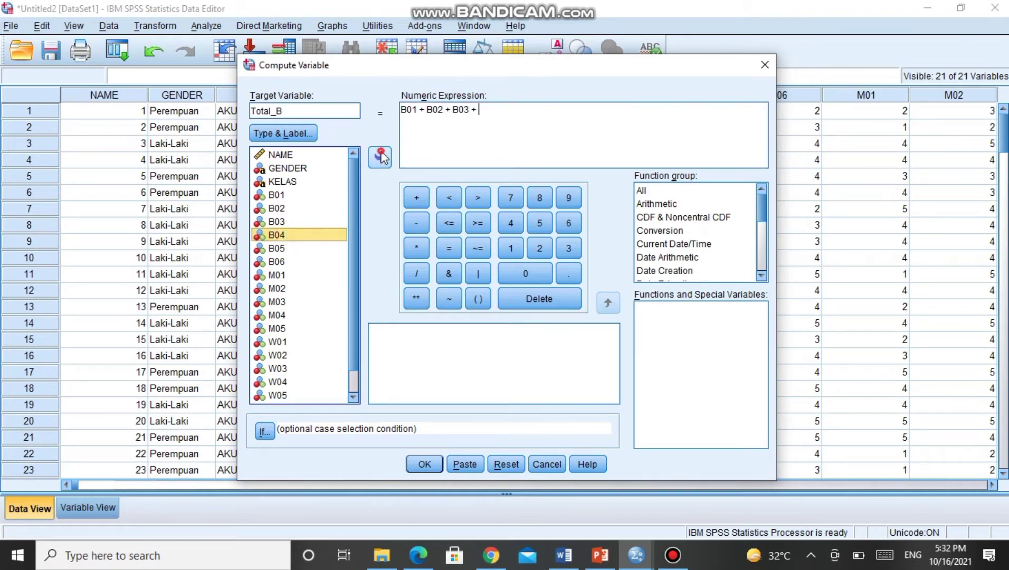
click(416, 198)
click(278, 249)
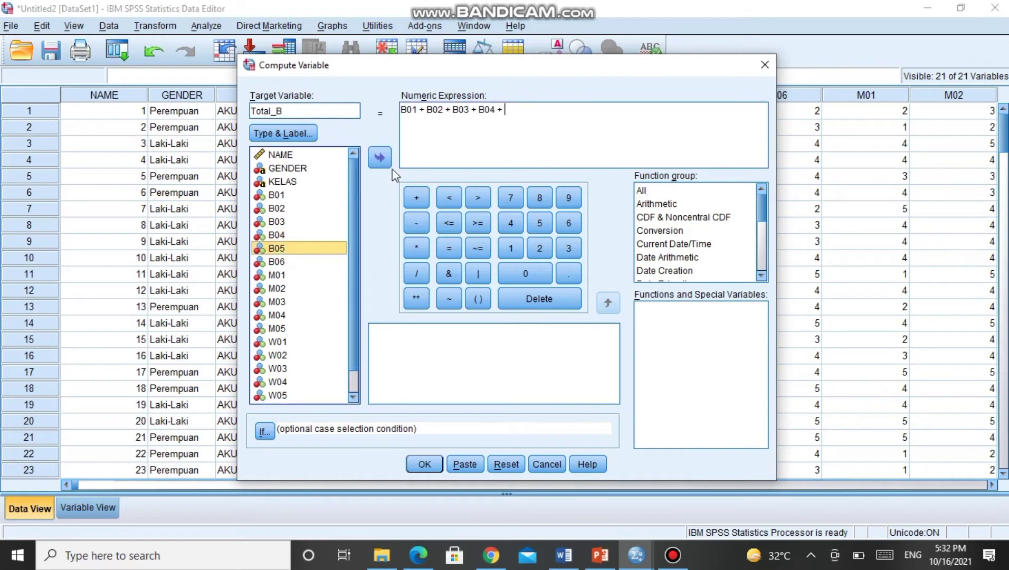
click(378, 157)
click(419, 200)
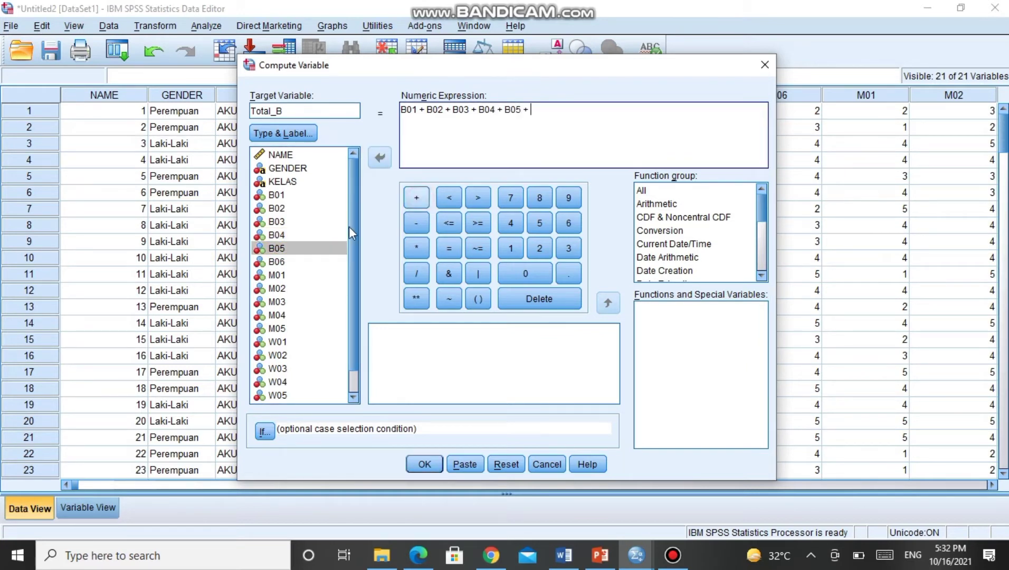
click(282, 262)
click(377, 158)
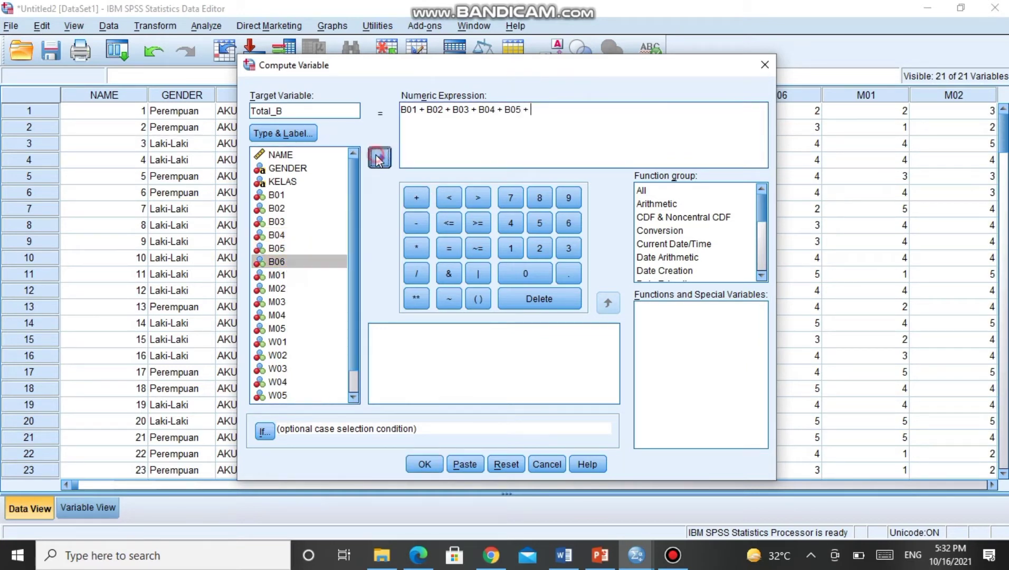
click(434, 464)
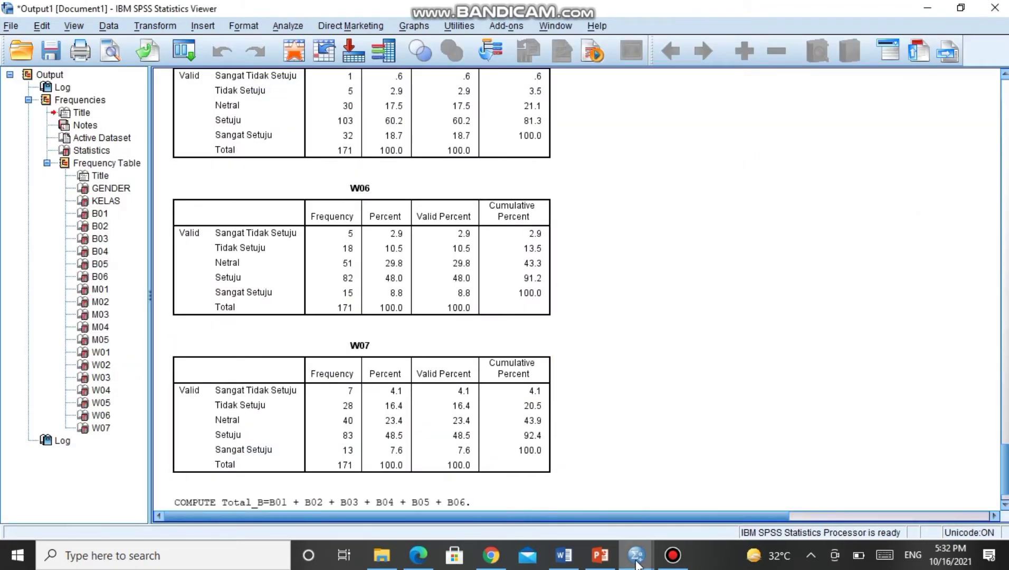
Step: Return to the Untitled2 dataset and start another variable computation with target Total_M and an emptied numeric expression
mouse_move(636, 561)
click(818, 503)
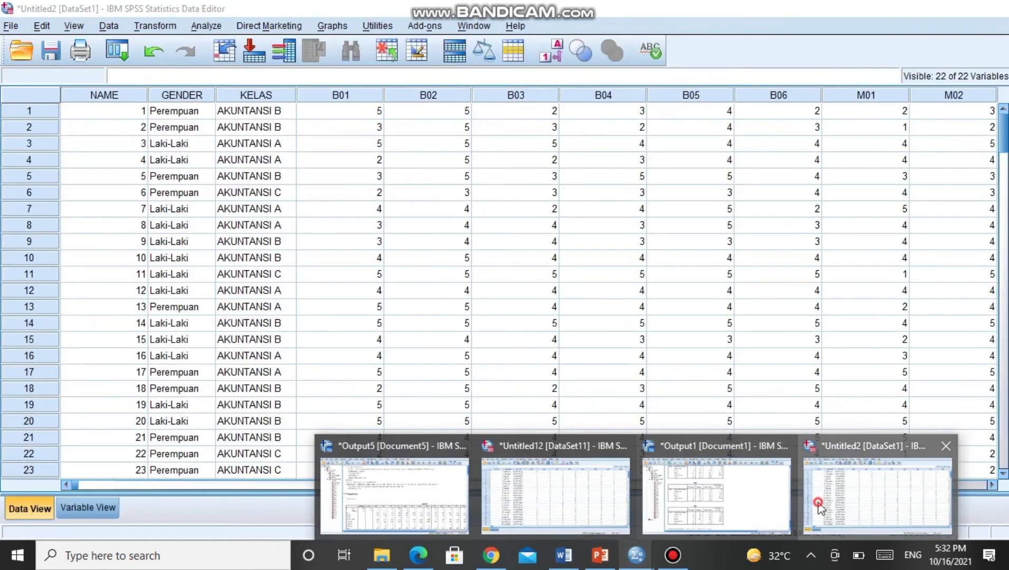
click(818, 503)
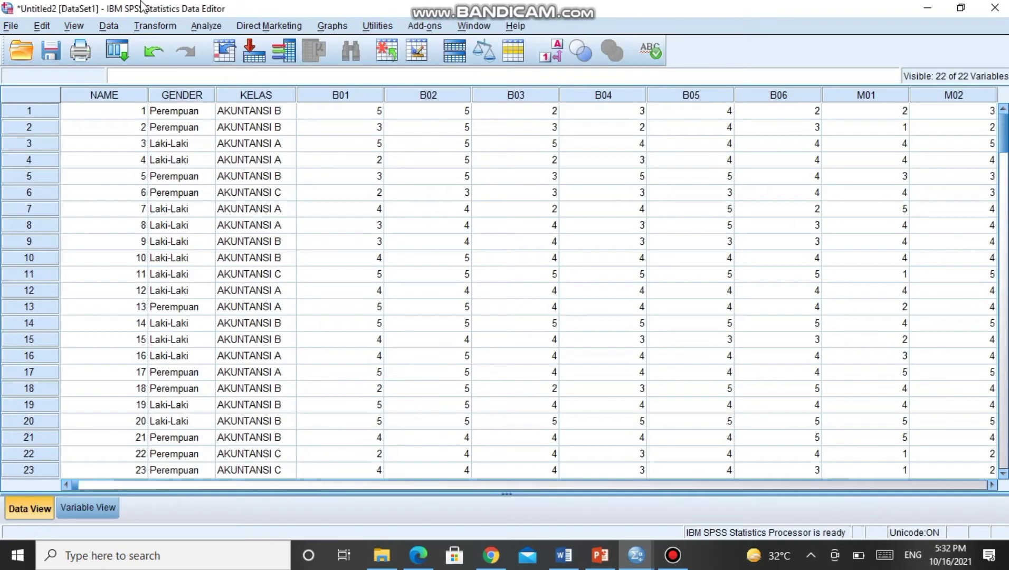
click(158, 25)
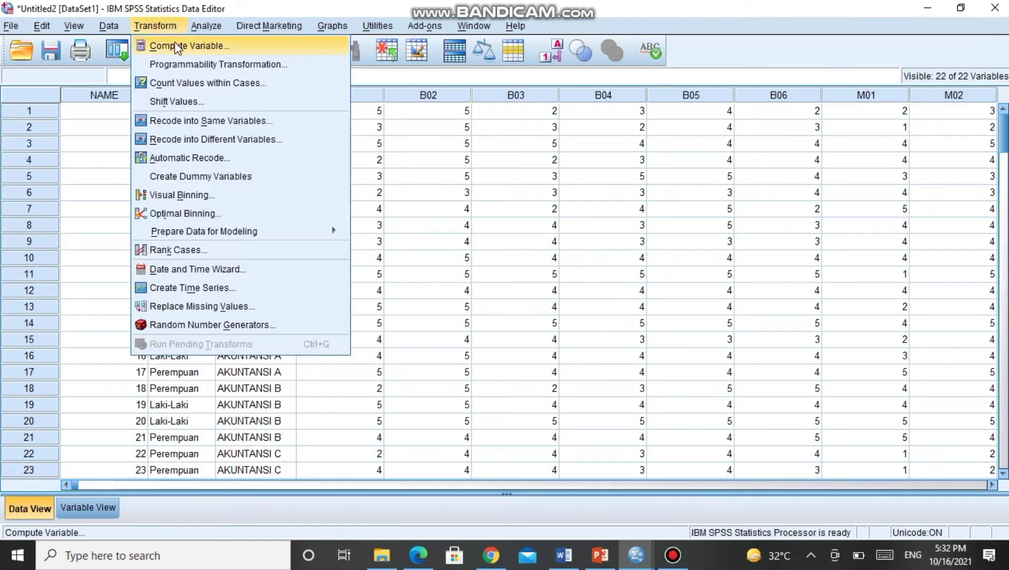
click(176, 47)
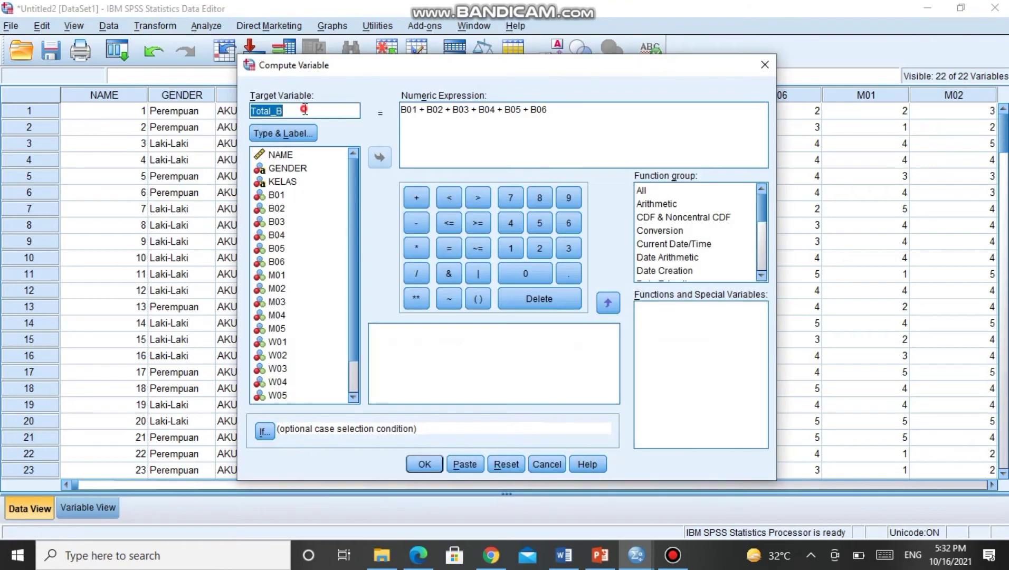
click(305, 109)
drag(559, 118, 429, 116)
key(BackSpace)
key(BackSpace)
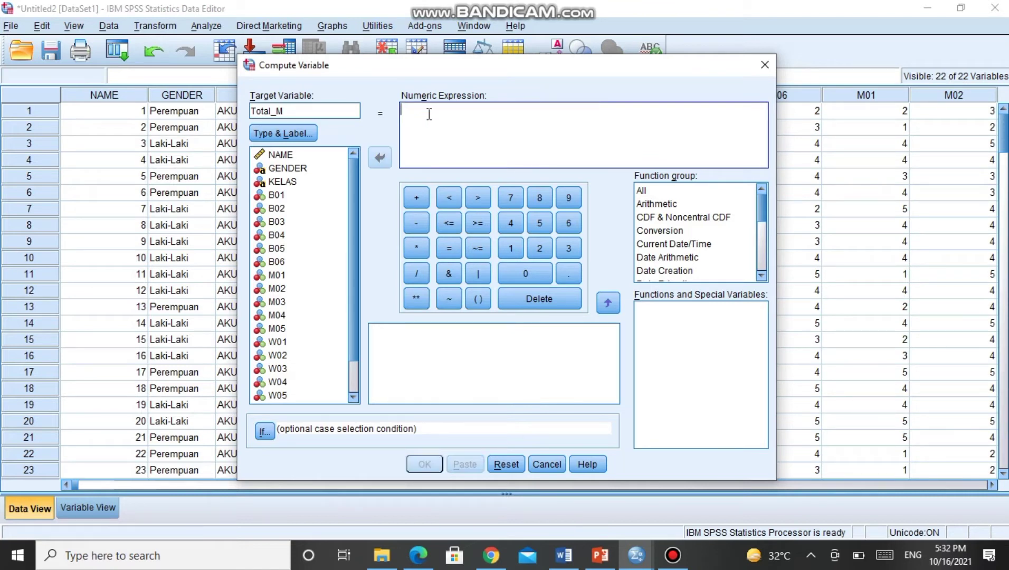
Step: Build the first part of the numeric expression for Total_M as the sum M01 + M02 + M03
click(276, 276)
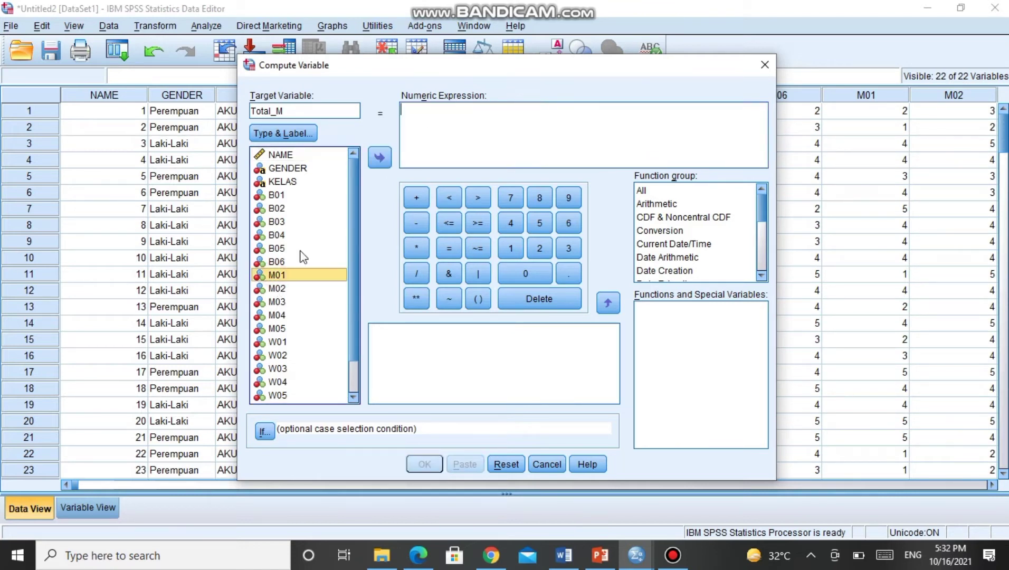
click(379, 157)
click(417, 198)
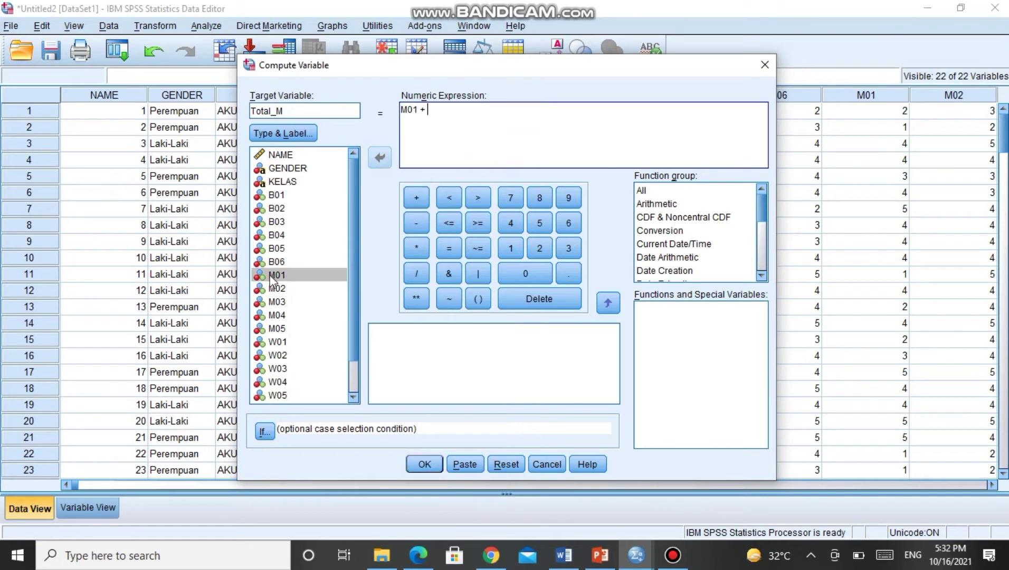
click(275, 289)
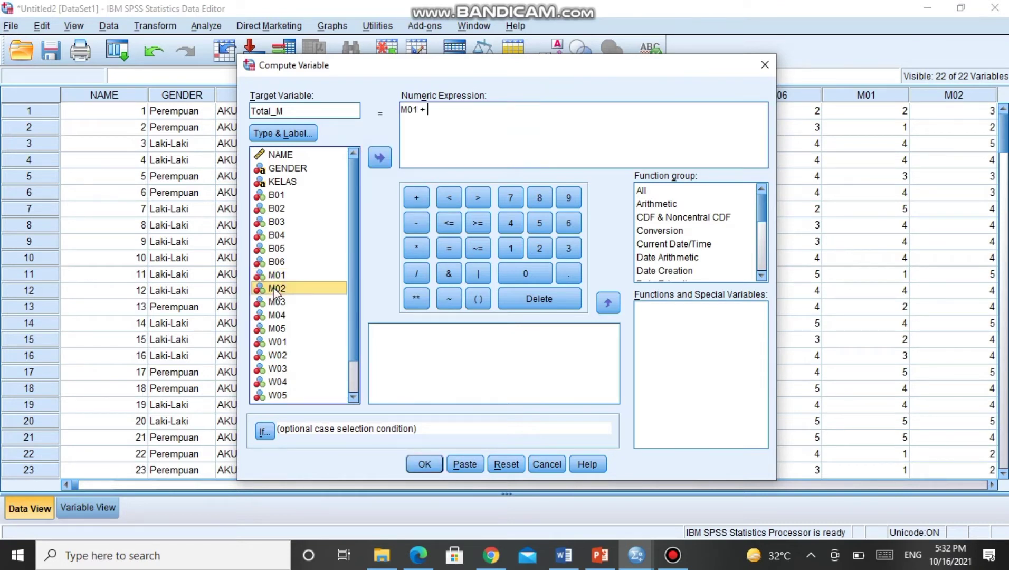
click(413, 204)
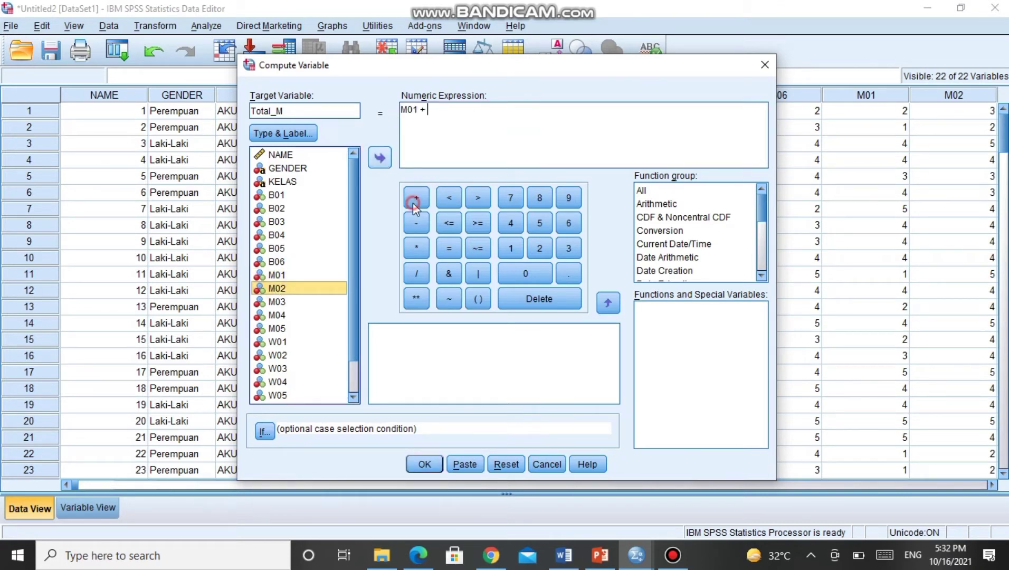
click(279, 301)
click(380, 157)
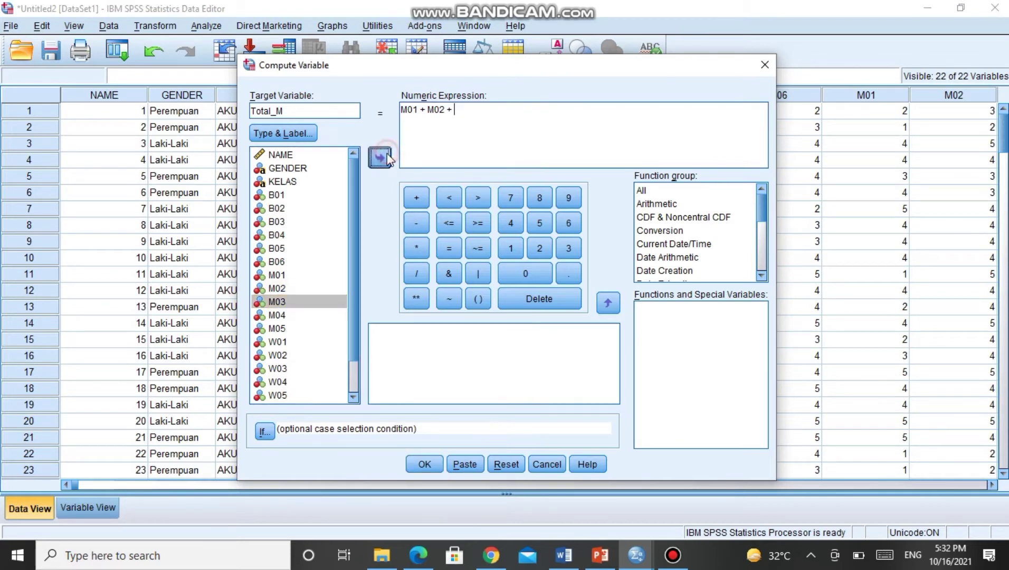
click(416, 197)
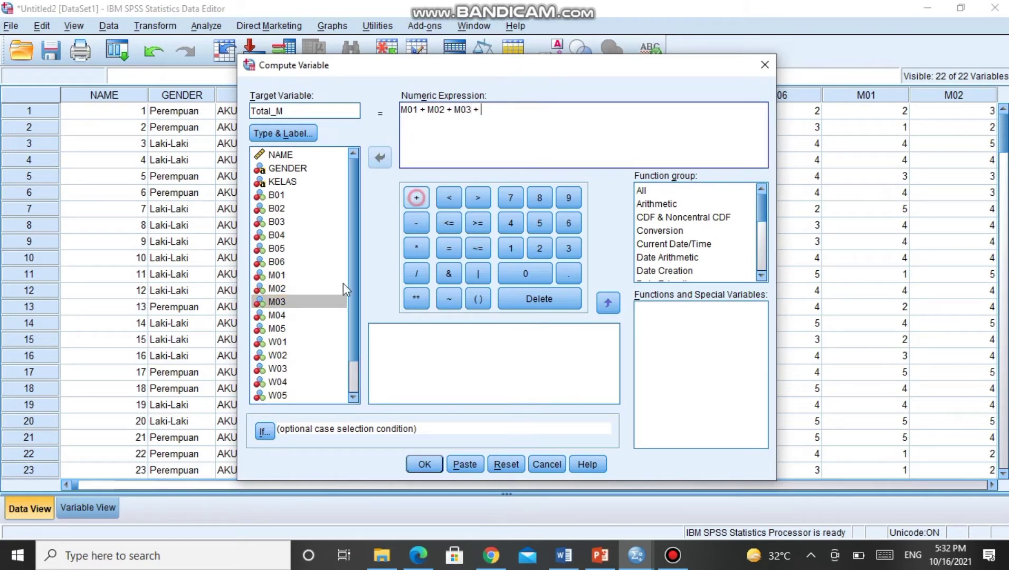
Step: Add M04 and M05 to the sum in the Total_M expression and run the computation
click(276, 315)
click(380, 157)
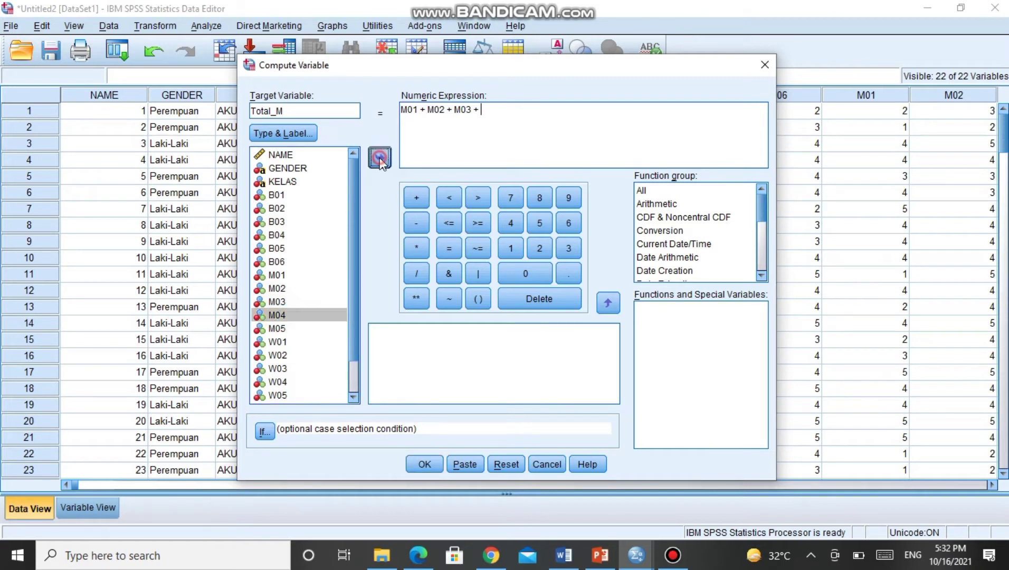
click(416, 198)
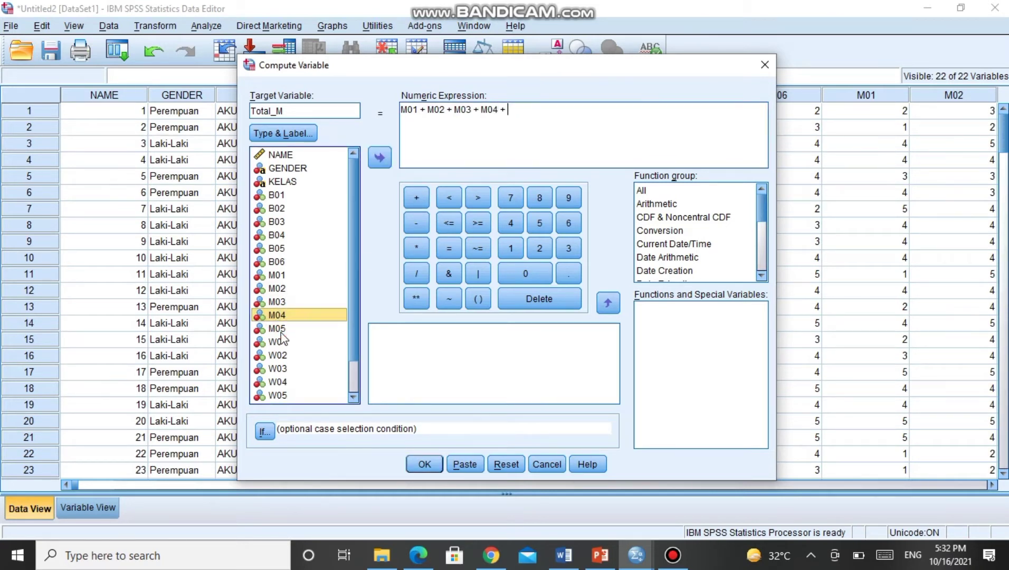
click(277, 328)
click(380, 157)
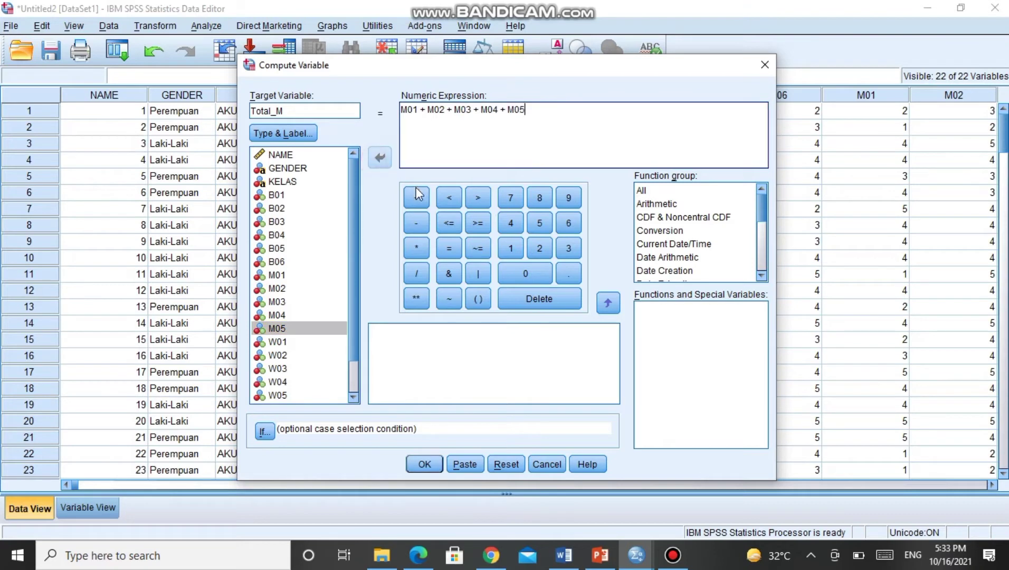
click(417, 197)
click(423, 469)
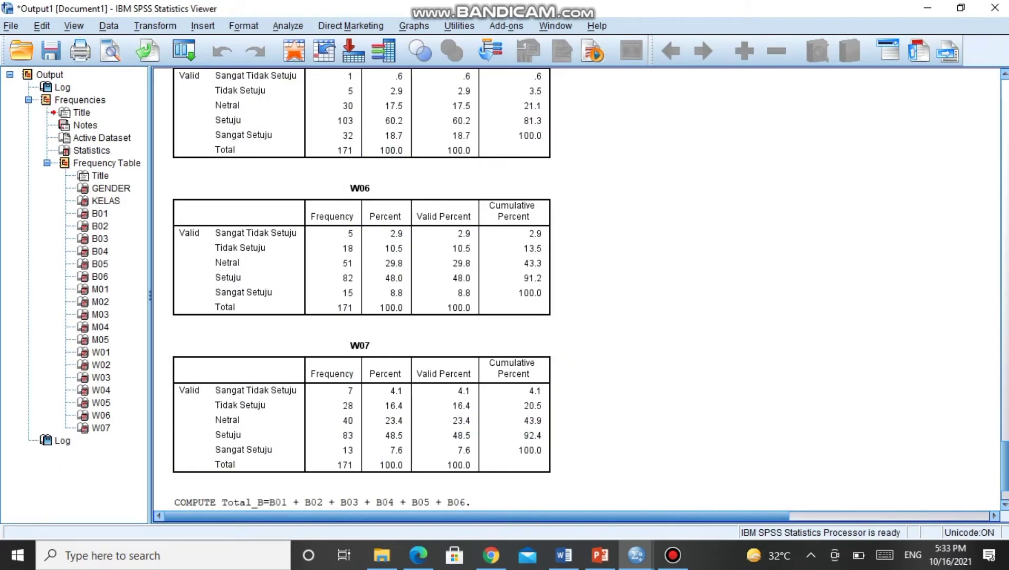
Step: Return to the Untitled2 dataset and start another variable computation with target Total_W and an emptied numeric expression
drag(1005, 466, 1005, 365)
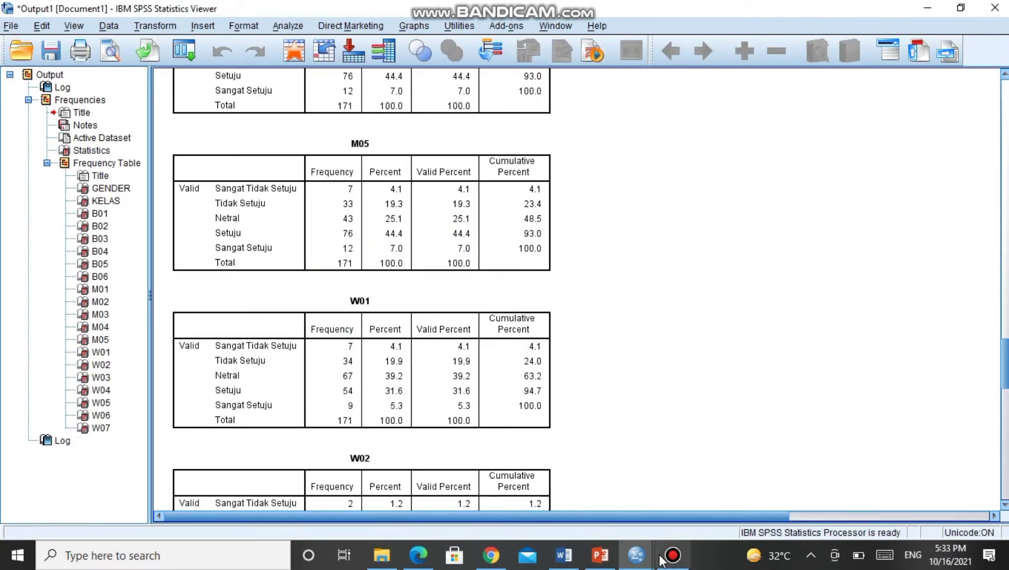
mouse_move(638, 557)
click(848, 490)
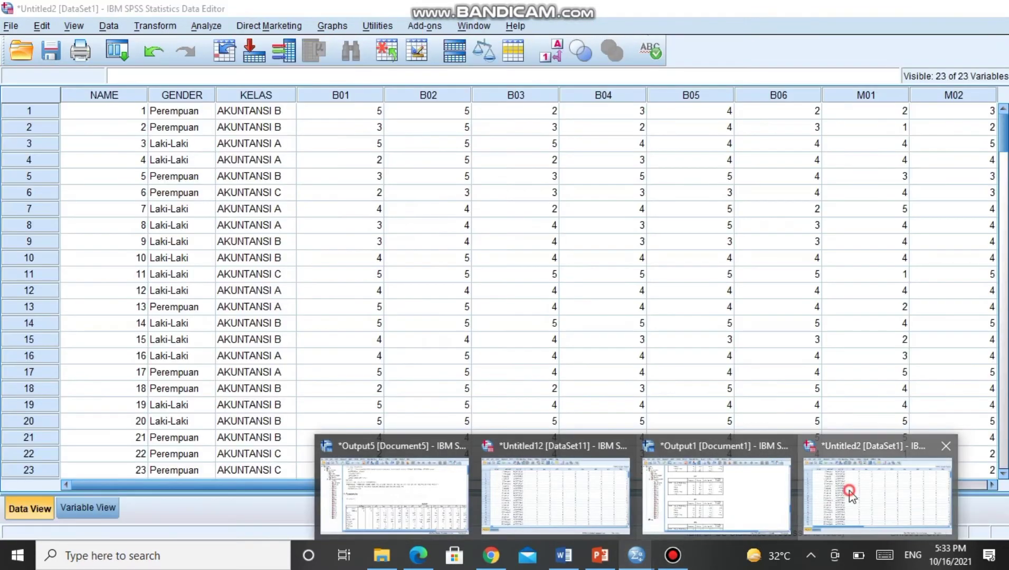
click(163, 26)
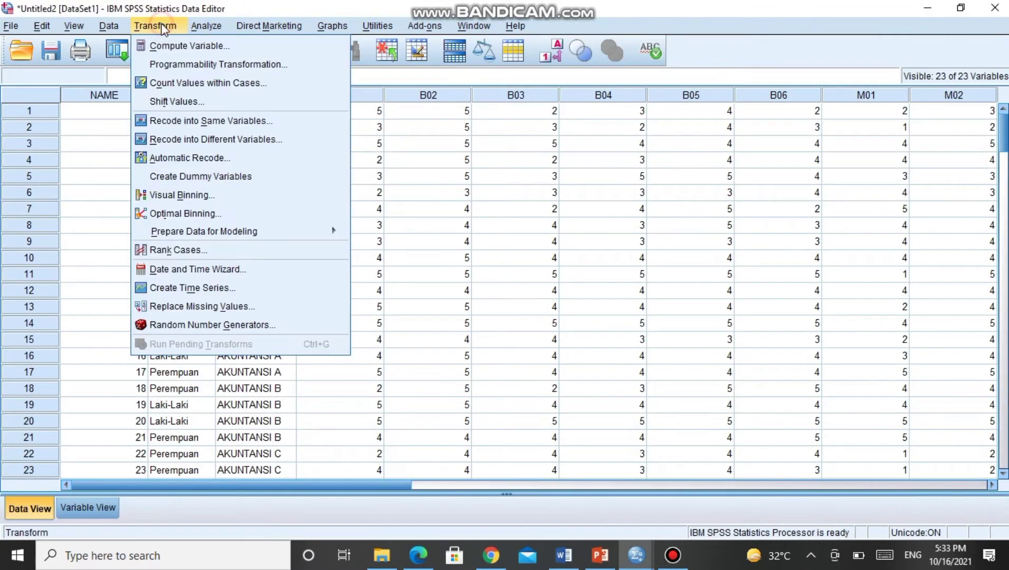
click(309, 113)
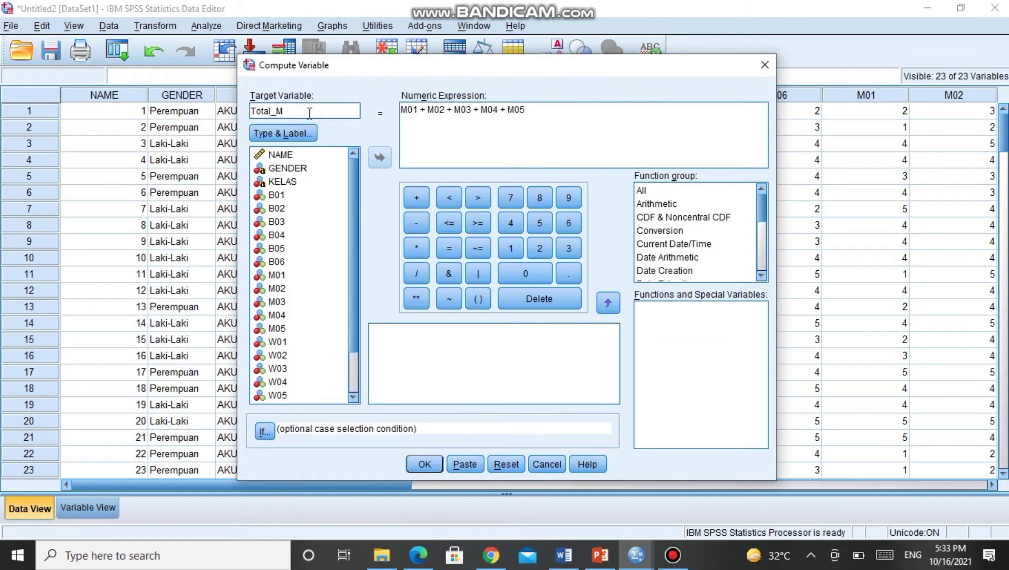
key(BackSpace)
text(W)
click(549, 111)
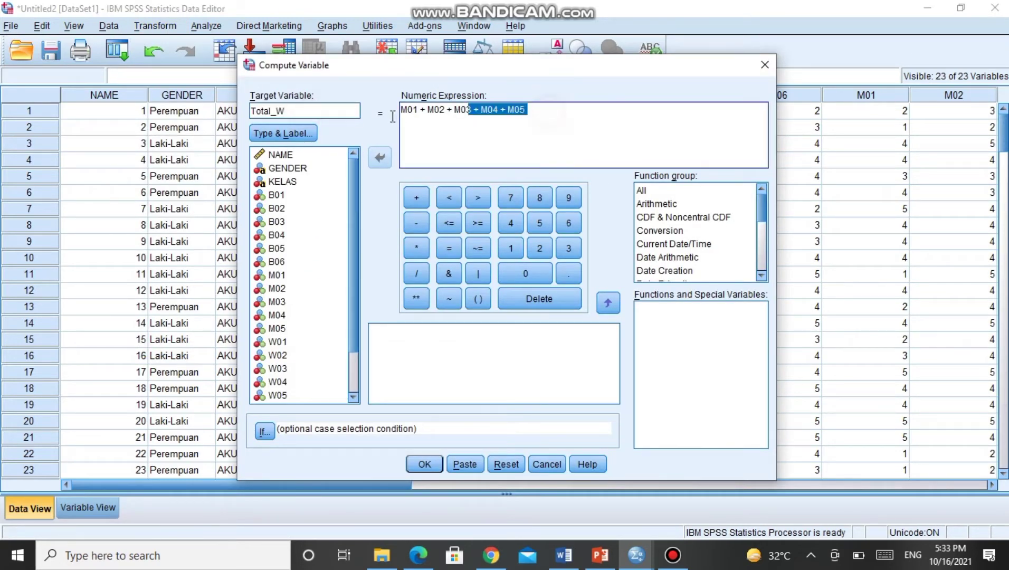
key(ctrl+a)
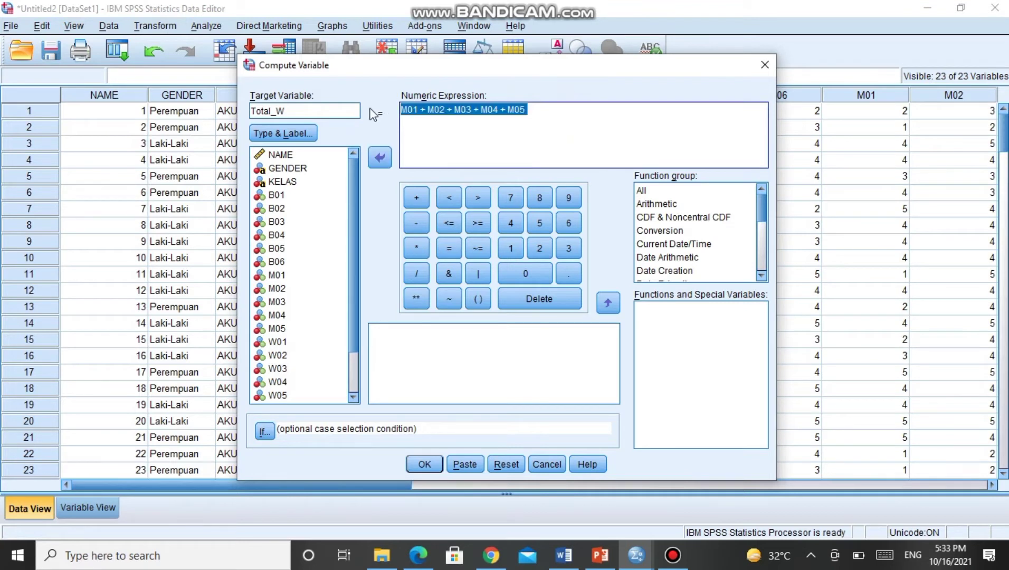
key(BackSpace)
Step: Build the first part of the numeric expression for Total_W as the sum W01 + W02 + W03
drag(354, 287, 332, 355)
click(275, 290)
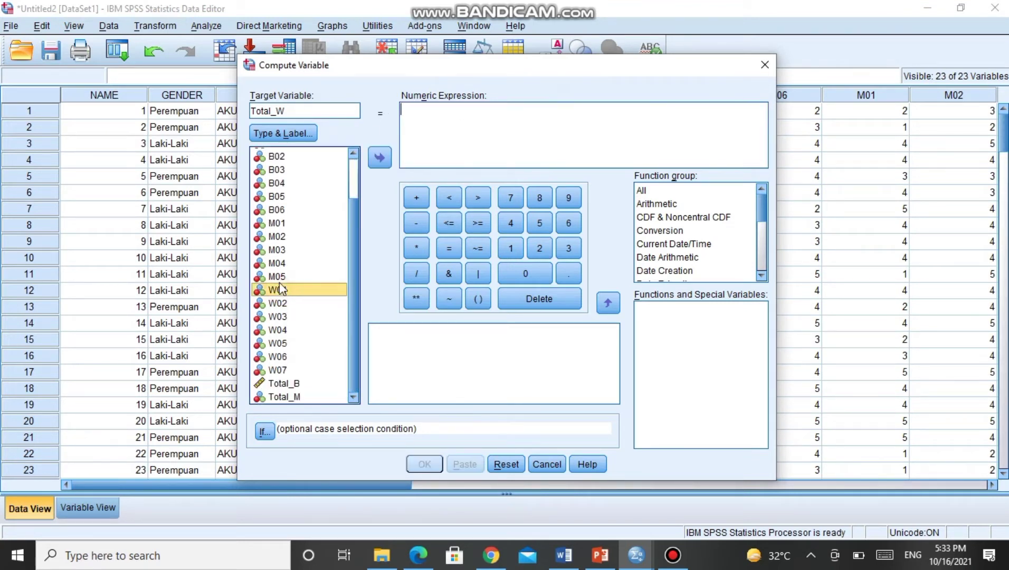
click(375, 160)
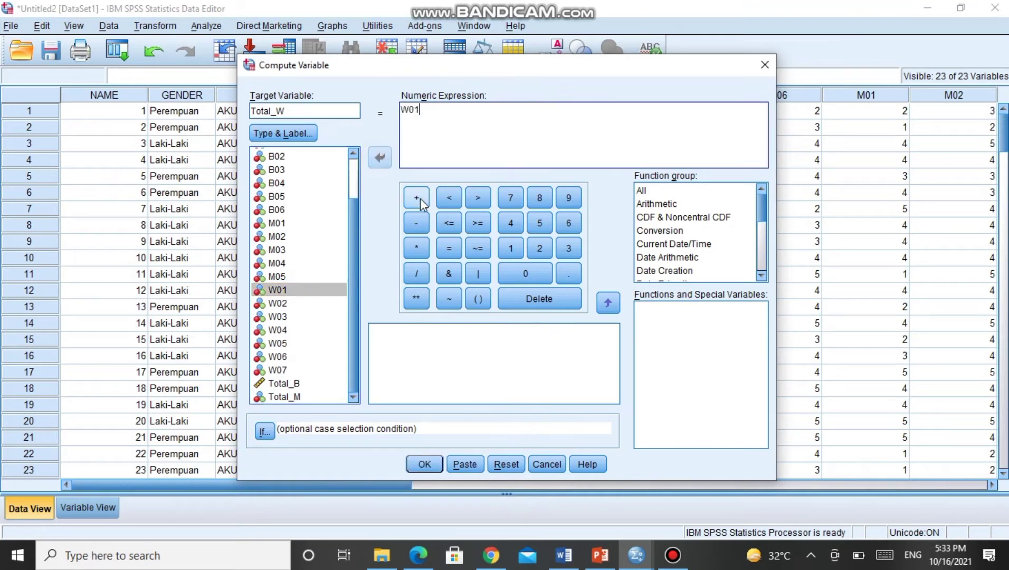
click(417, 198)
click(278, 304)
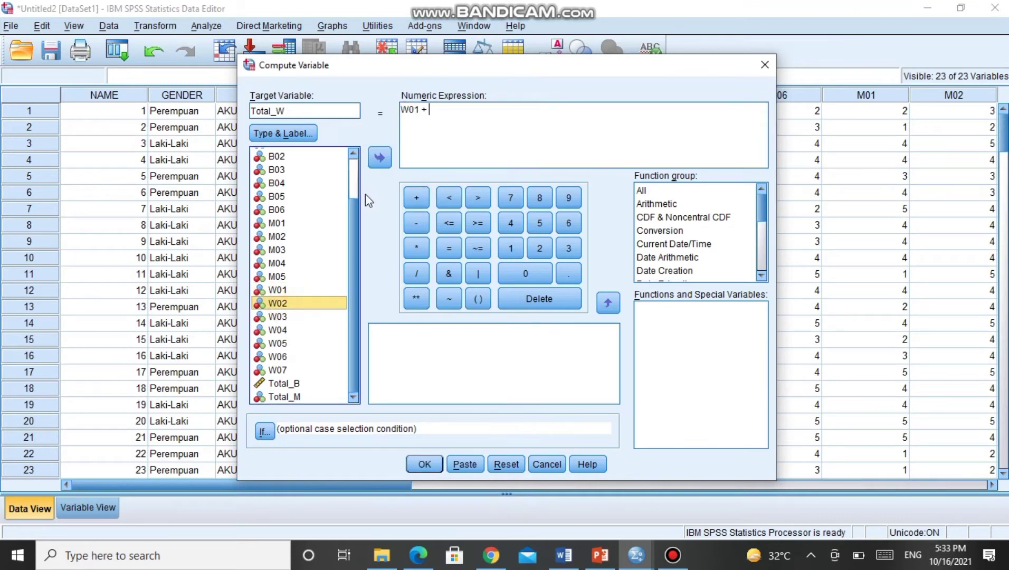
click(377, 160)
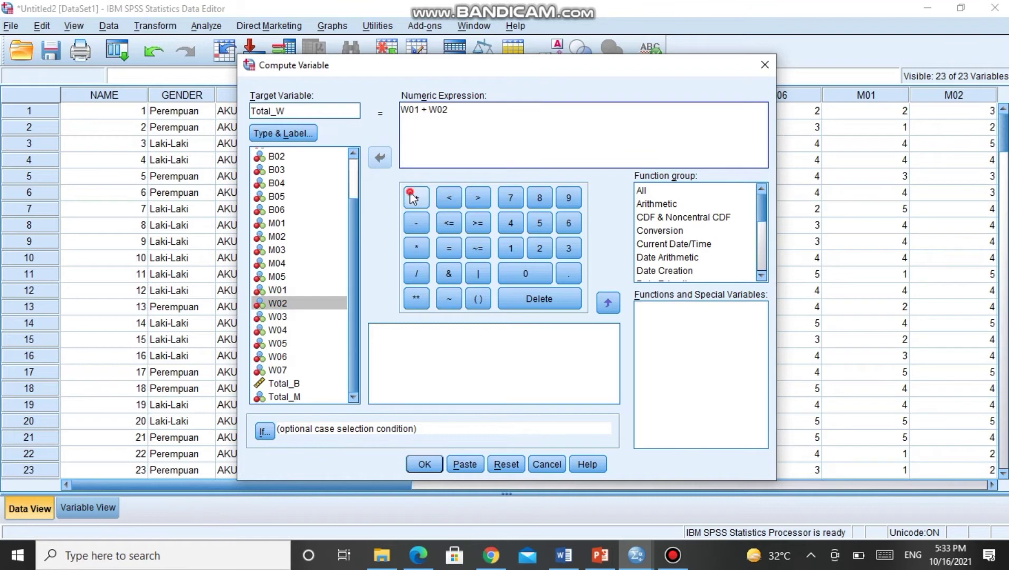
click(412, 197)
click(278, 316)
click(380, 158)
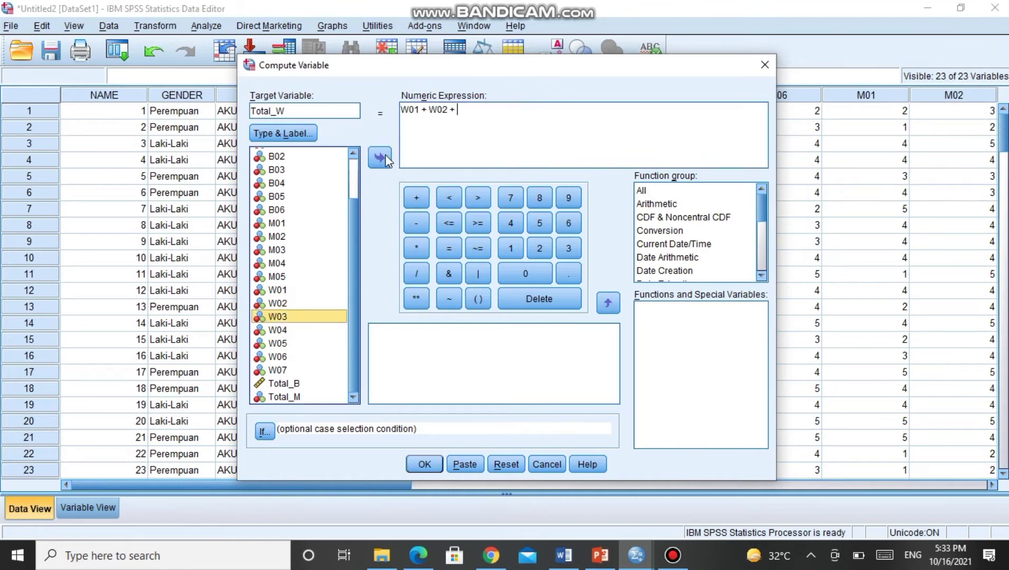
Step: Add W04 and W05 to the sum in the Total_W expression
click(414, 197)
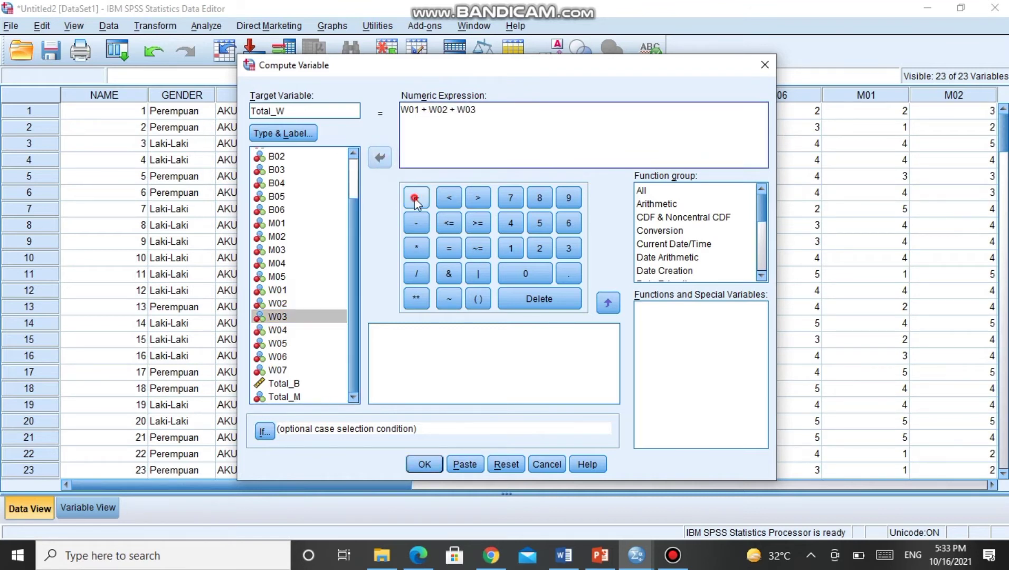
click(293, 329)
click(380, 158)
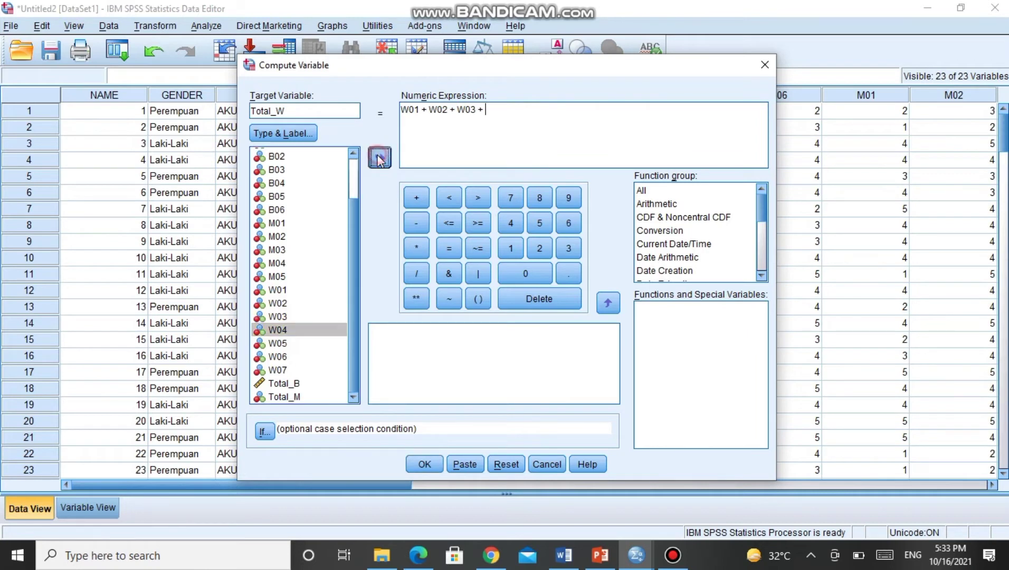
click(416, 198)
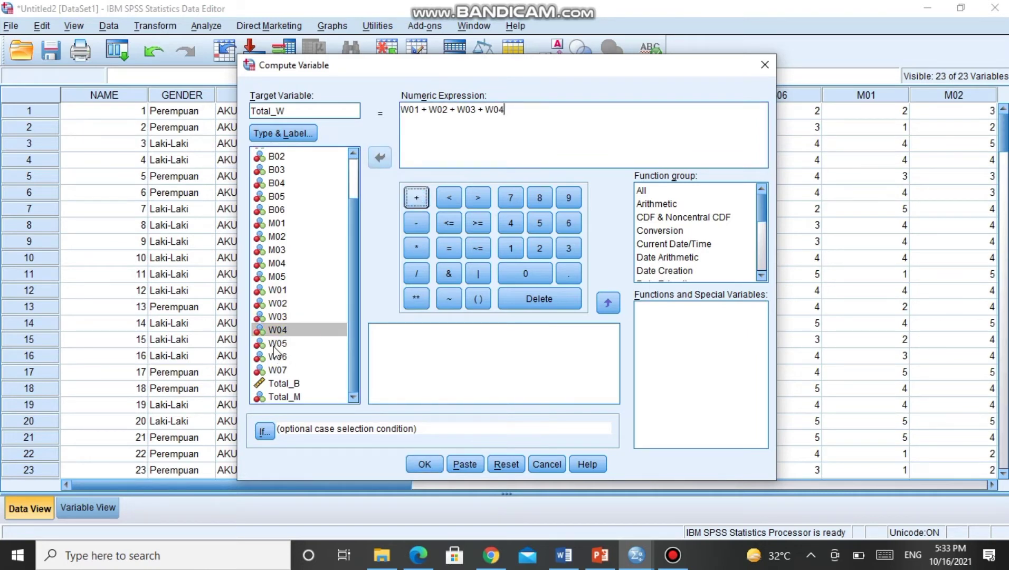
click(415, 196)
click(414, 197)
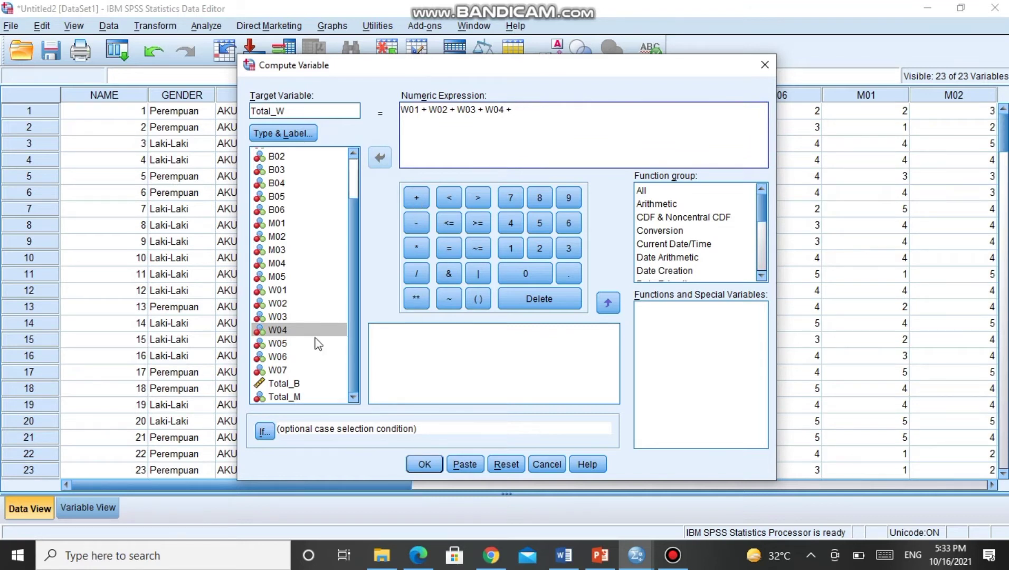
click(277, 343)
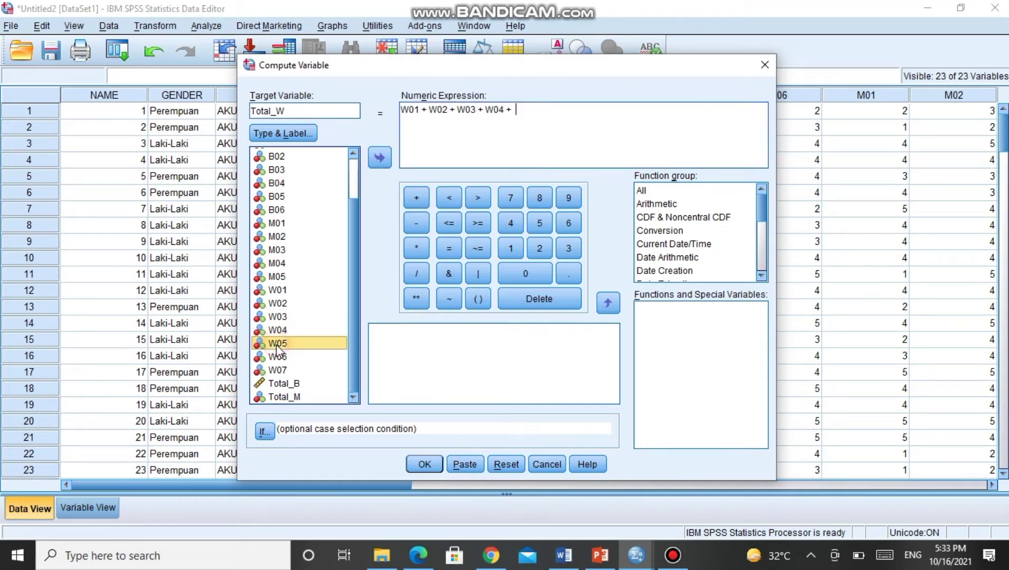
click(379, 157)
Step: Add W06 and W07 to the sum in the Total_W expression and run the computation
click(417, 199)
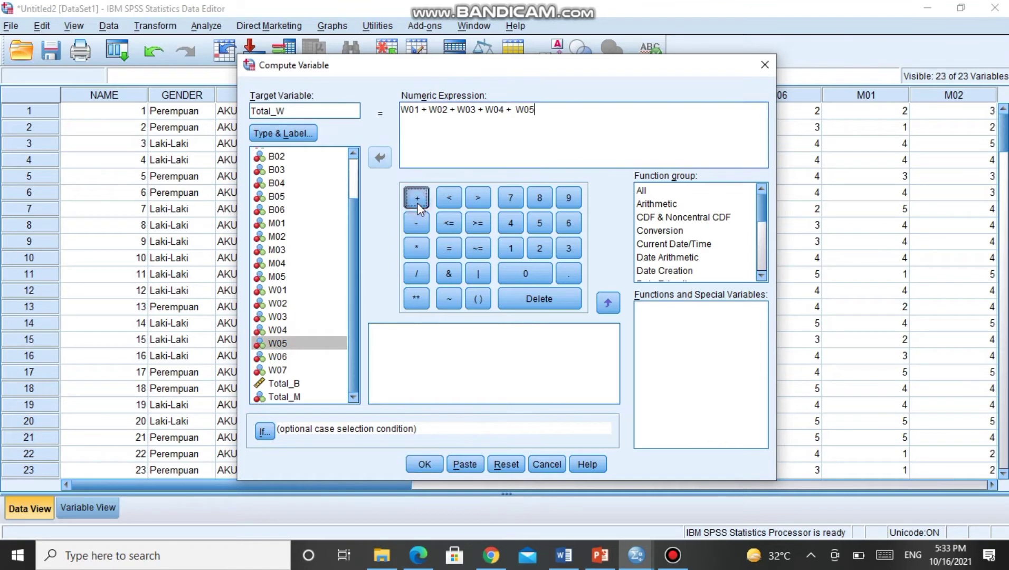
click(278, 356)
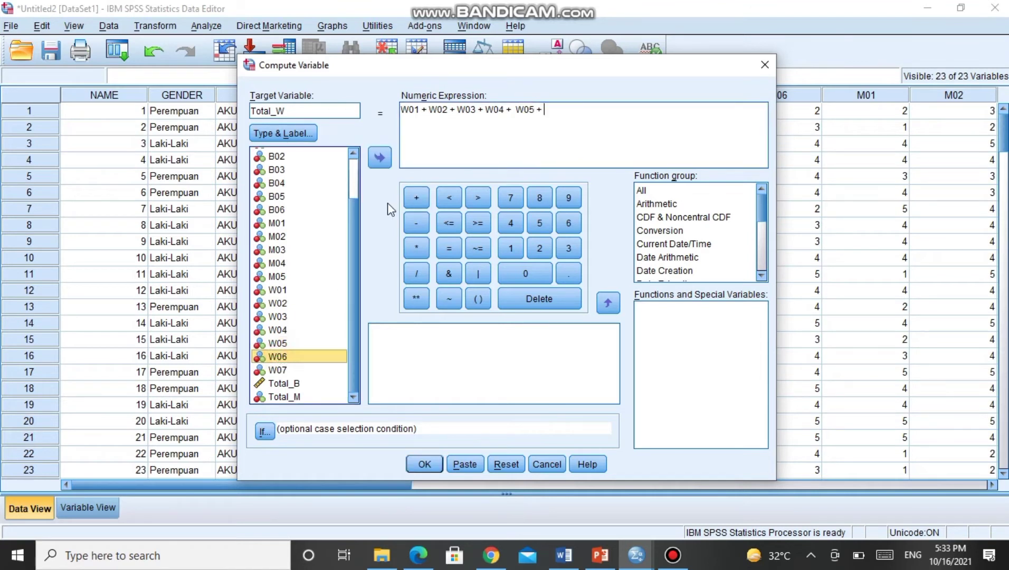
click(379, 158)
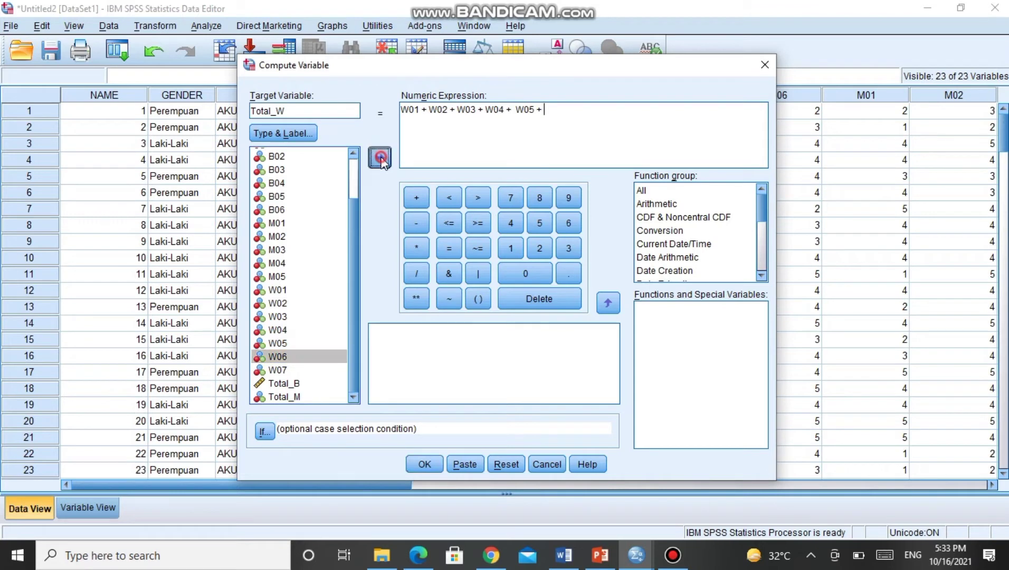
click(287, 371)
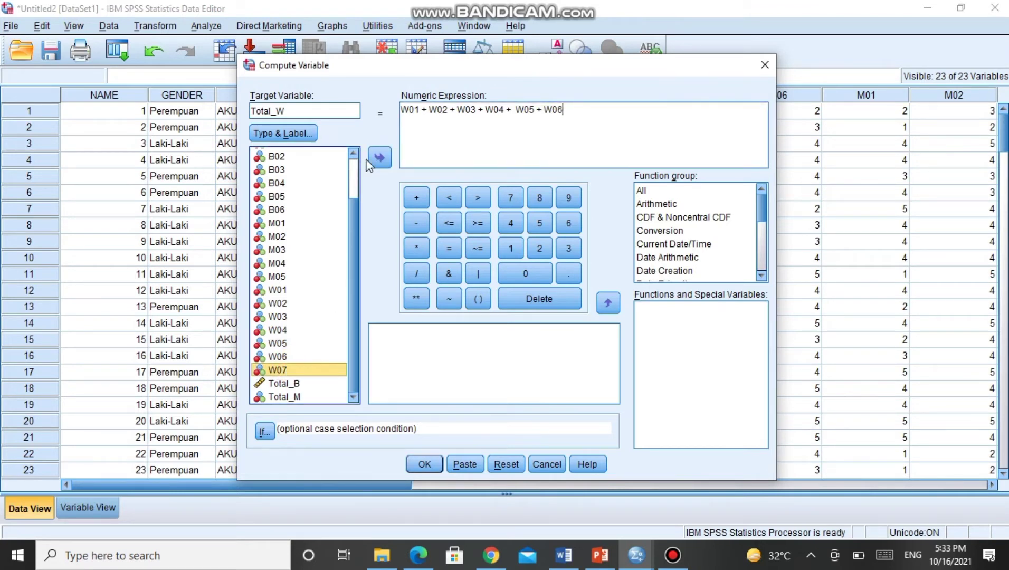
click(418, 201)
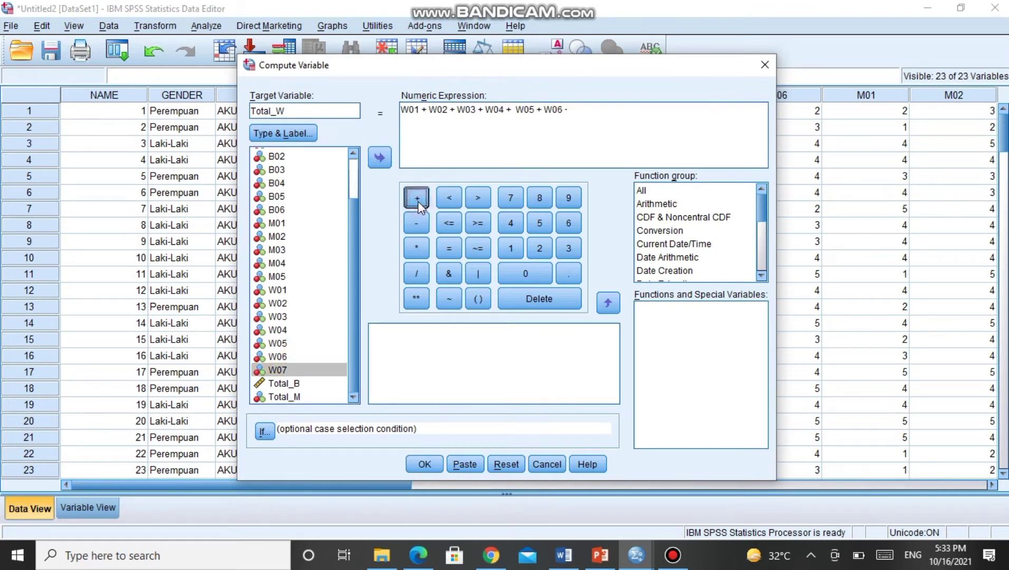
click(292, 372)
click(379, 157)
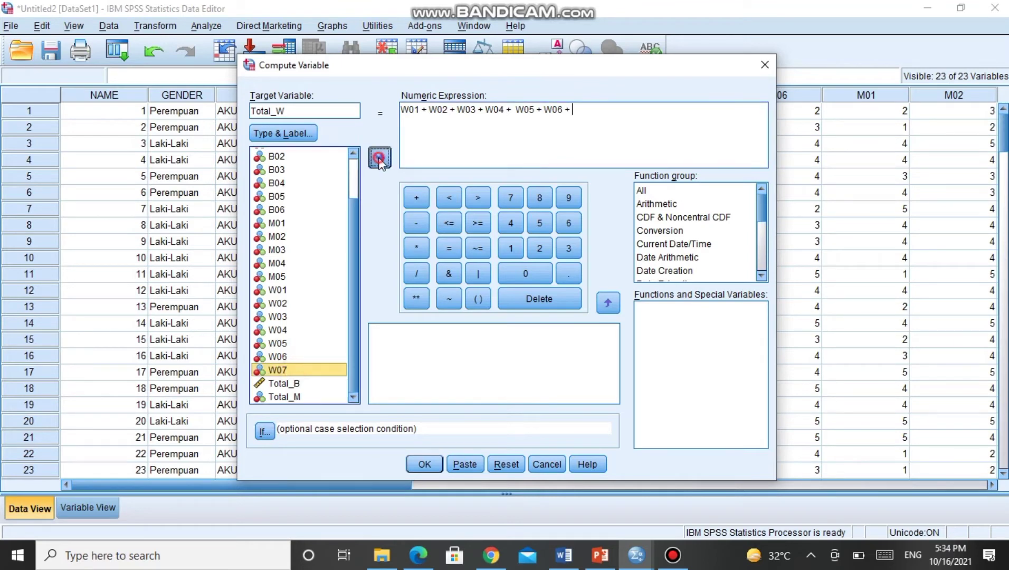
click(422, 465)
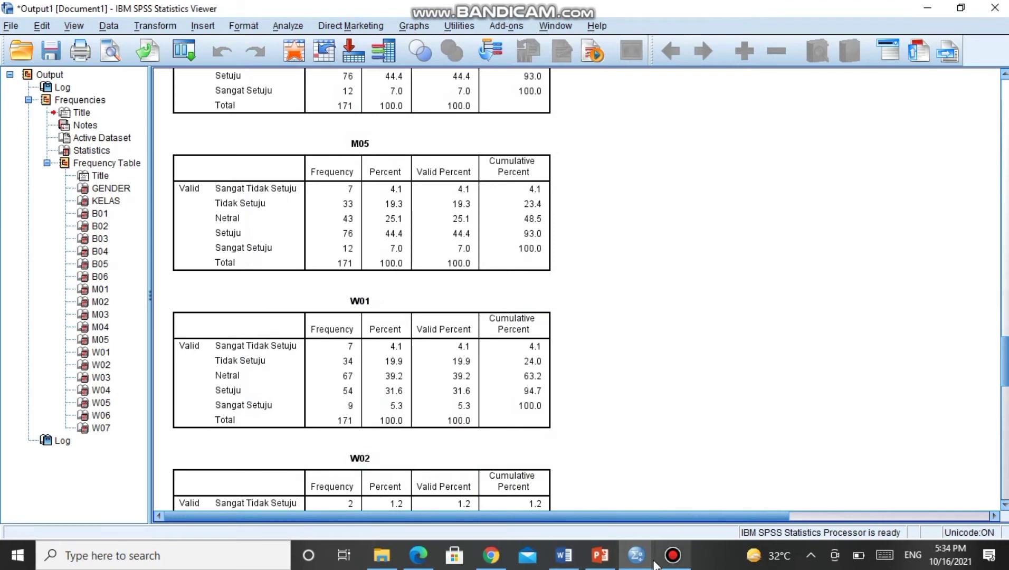
Step: Return to the Untitled2 data and examine the computed Total_B, Total_M and Total_W columns
mouse_move(636, 555)
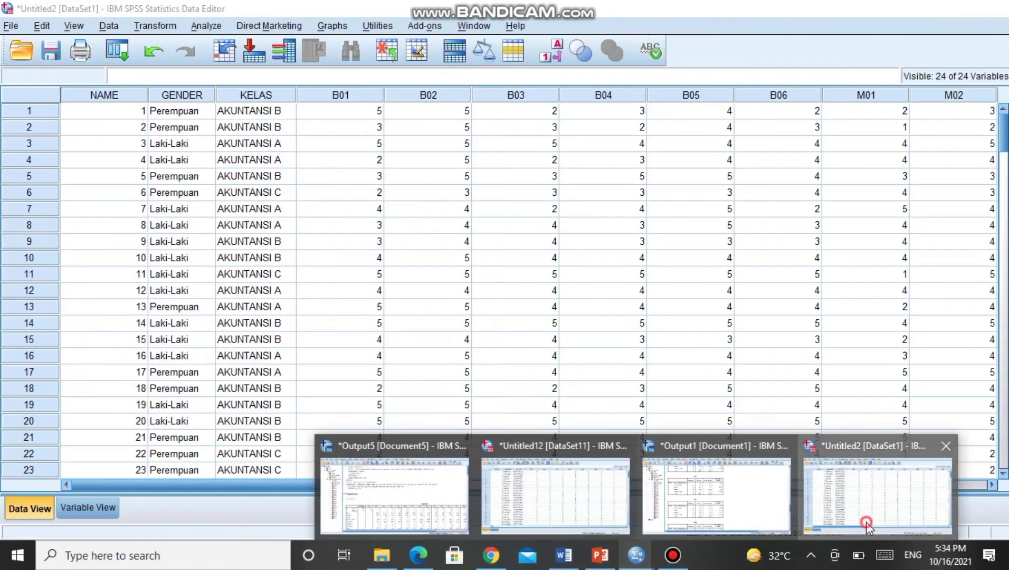
click(866, 522)
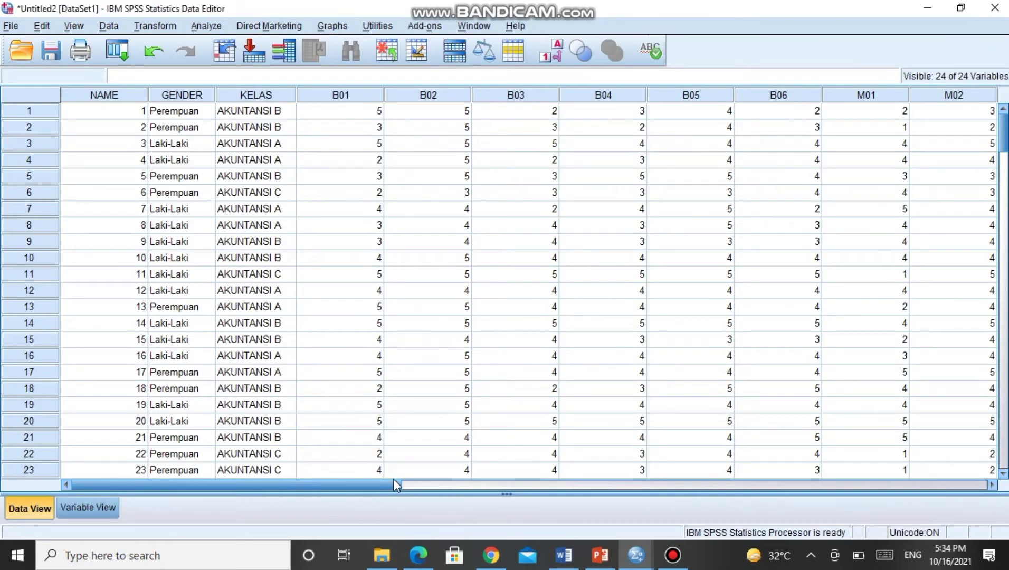
drag(393, 478, 843, 493)
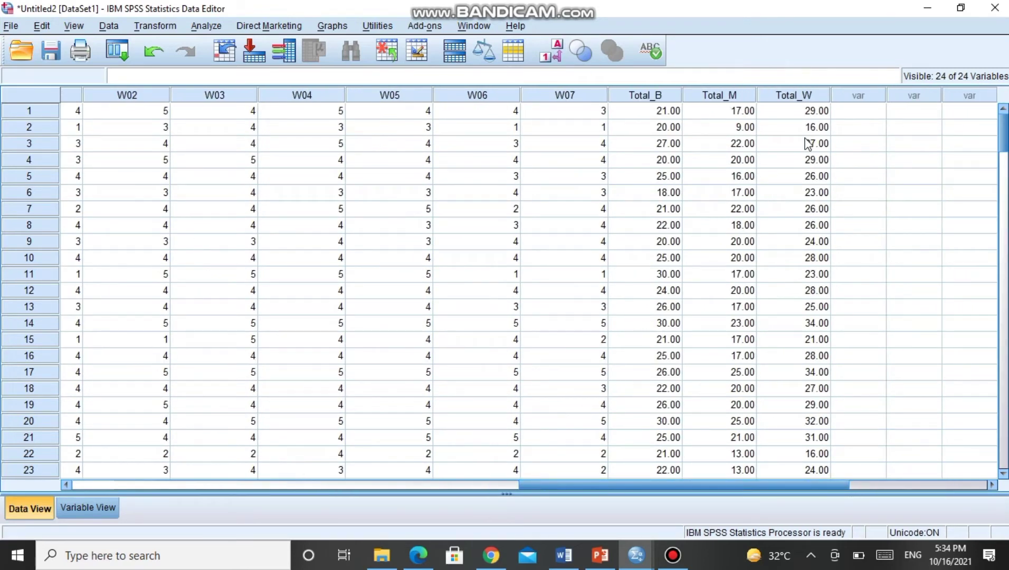
Step: Set the measurement level of the variables Total_B and Total_W to Nominal
click(78, 515)
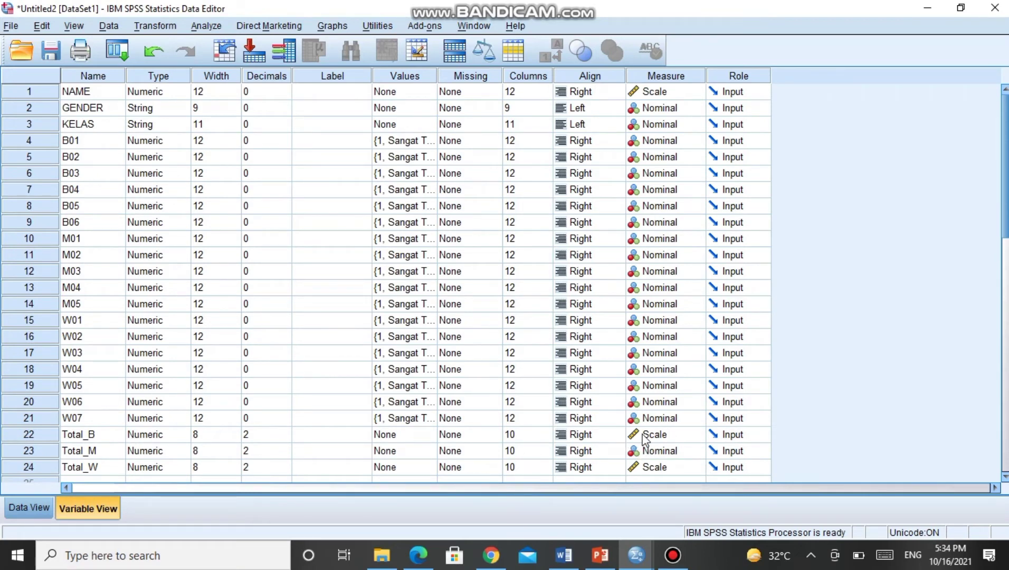
click(662, 435)
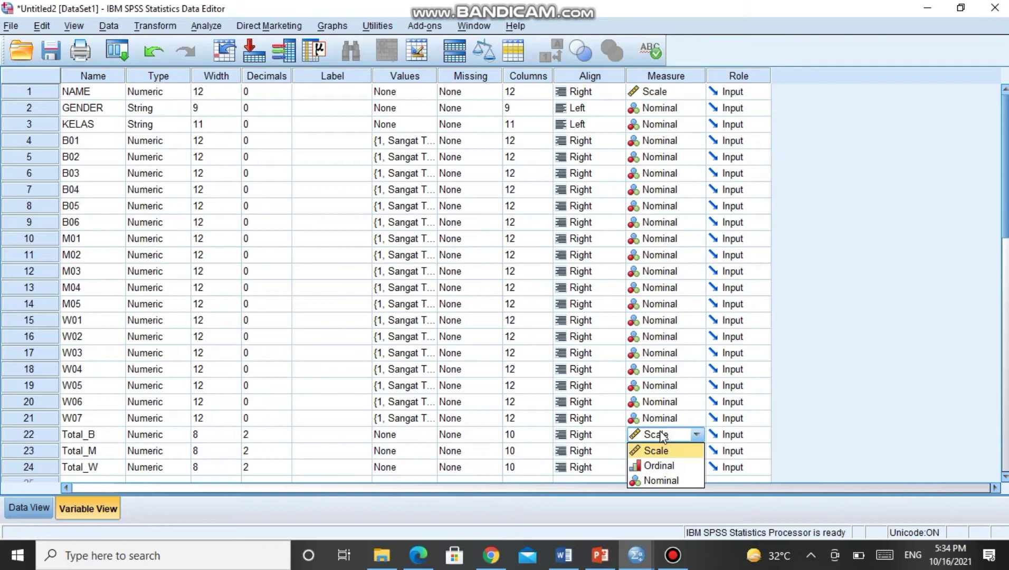
click(672, 479)
click(685, 472)
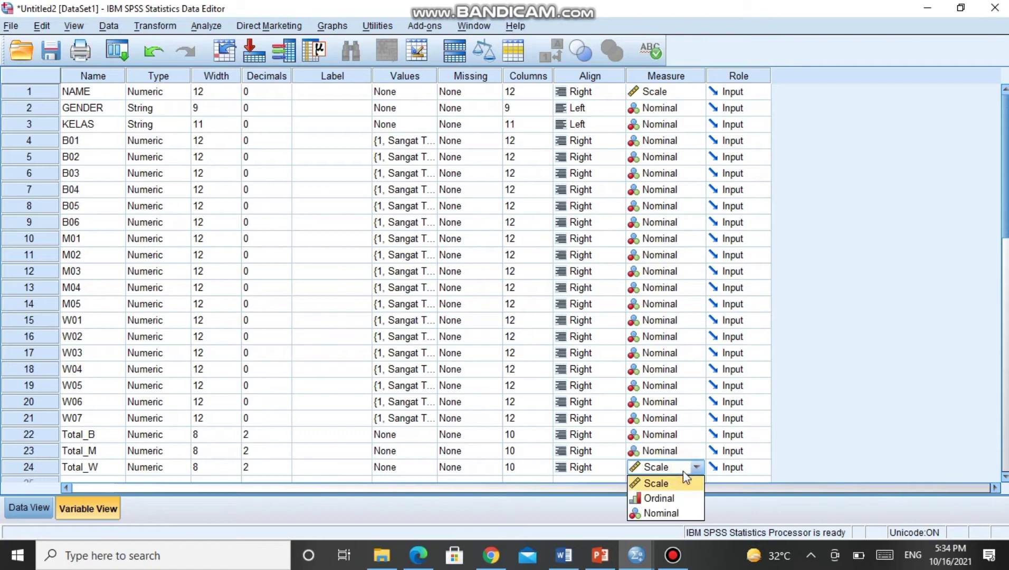
click(672, 511)
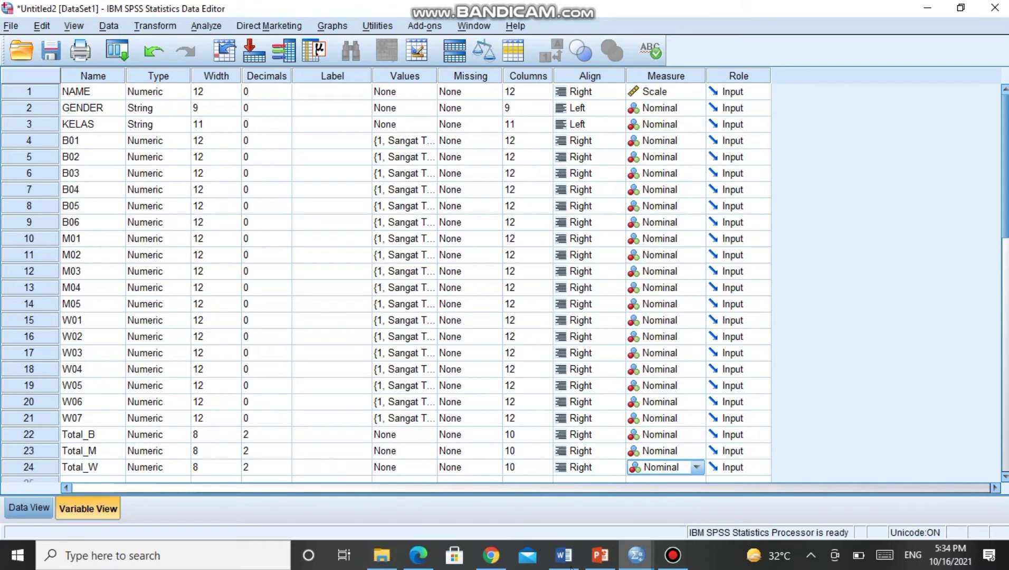
Step: Switch to the Word module to review the questionnaire's variable and indicator table in Lampiran 1, and return to the Untitled2 dataset
click(586, 485)
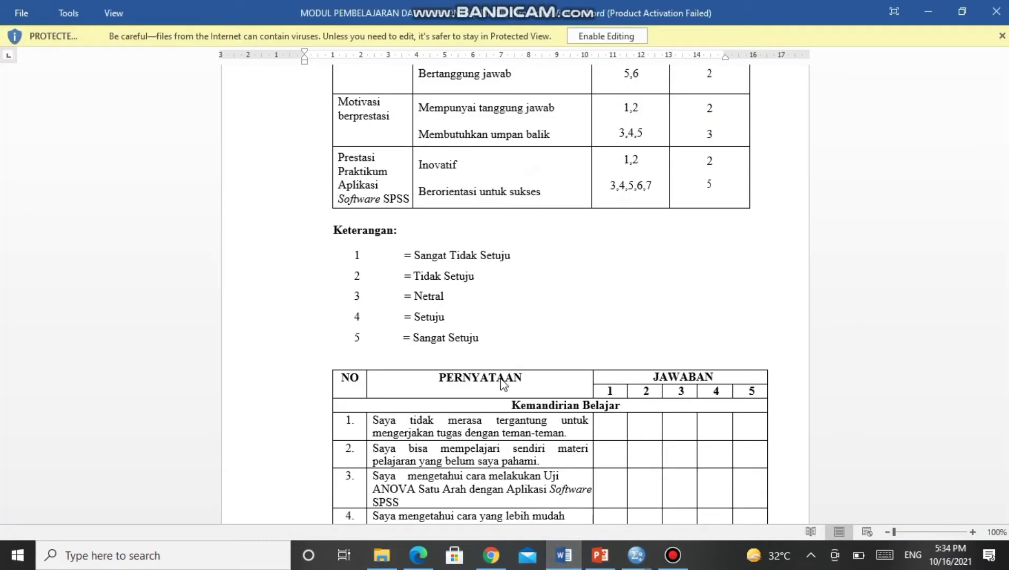
click(768, 203)
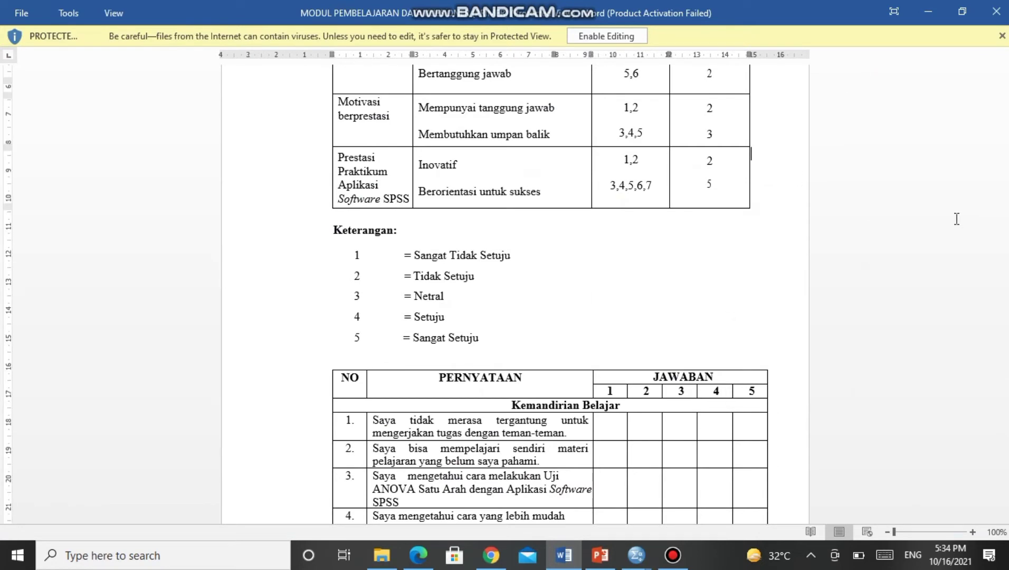
scroll(864, 187, up, 3)
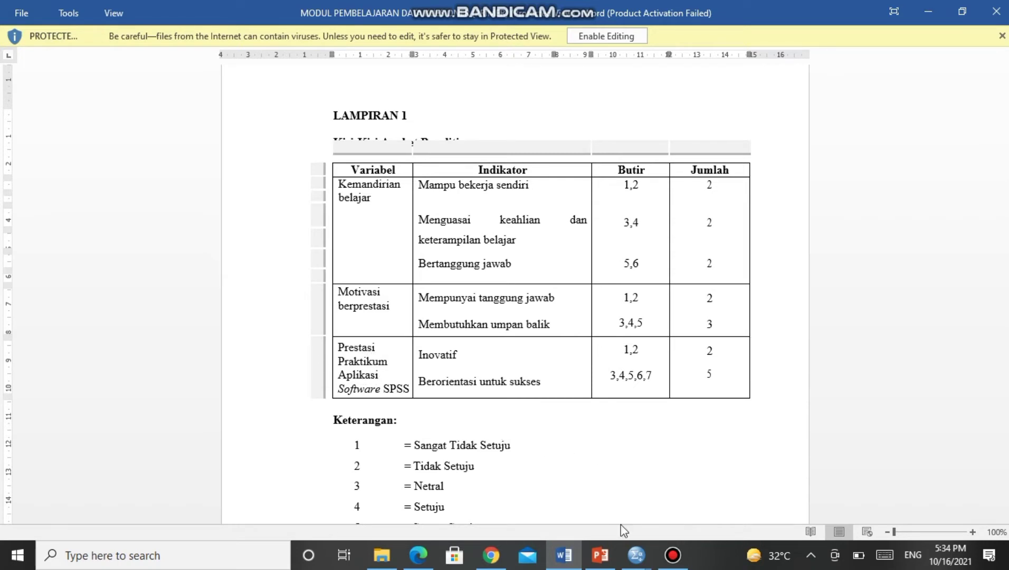
mouse_move(643, 560)
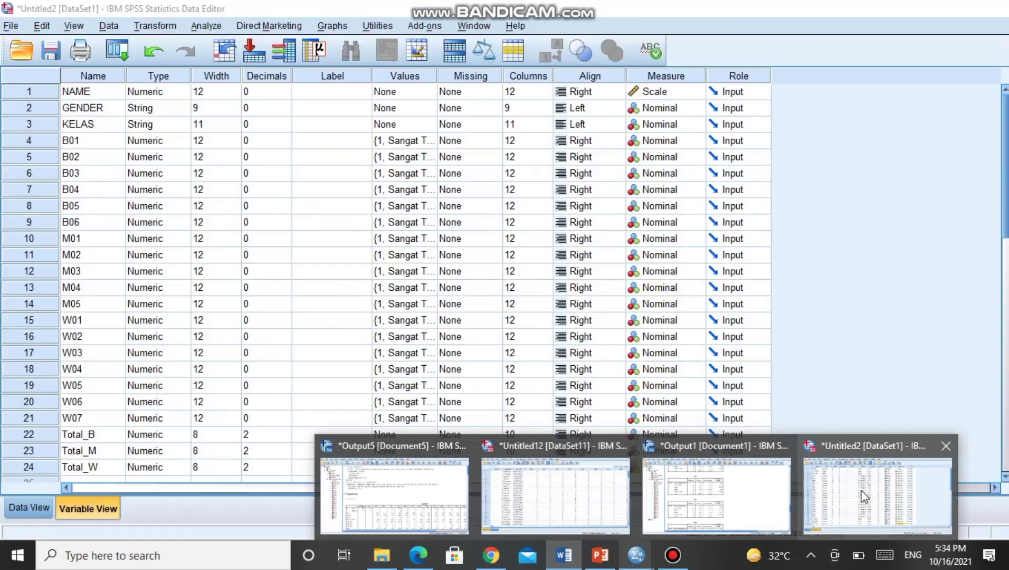
click(863, 496)
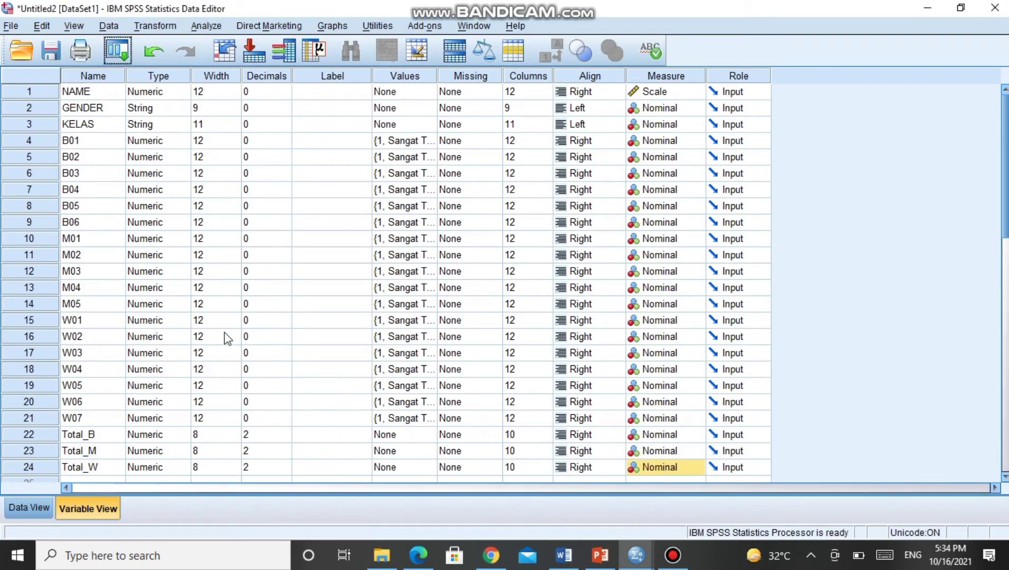
Step: Label the variable Total_B as "Mandiri Belajar"
click(310, 435)
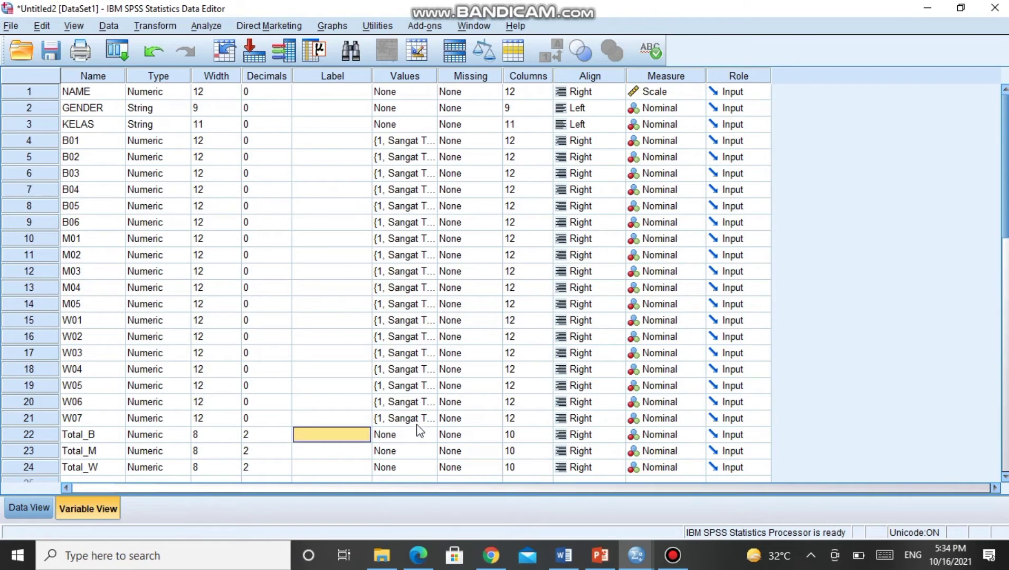
click(419, 419)
click(311, 433)
text(Mandiri Belajar)
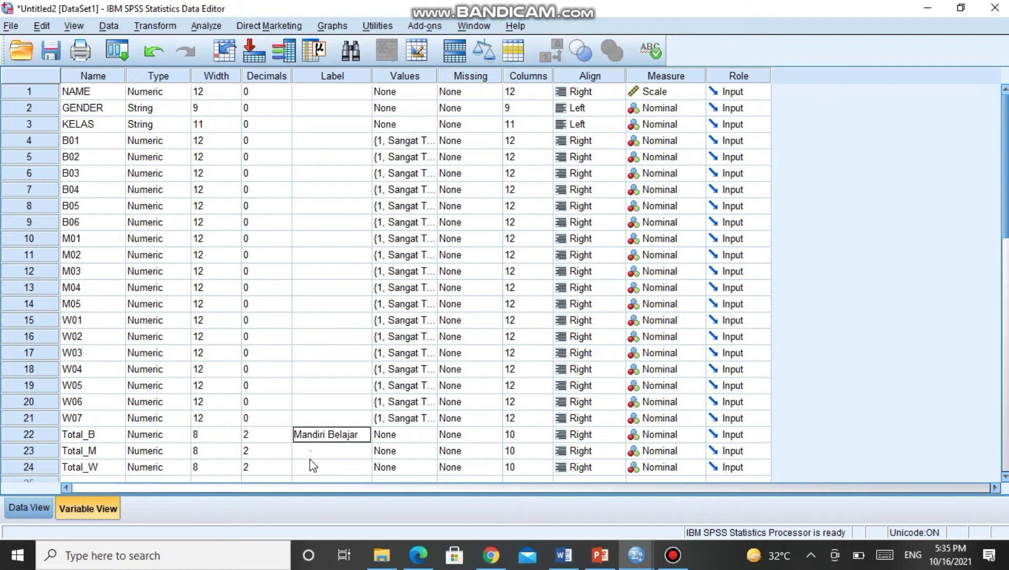
key(Return)
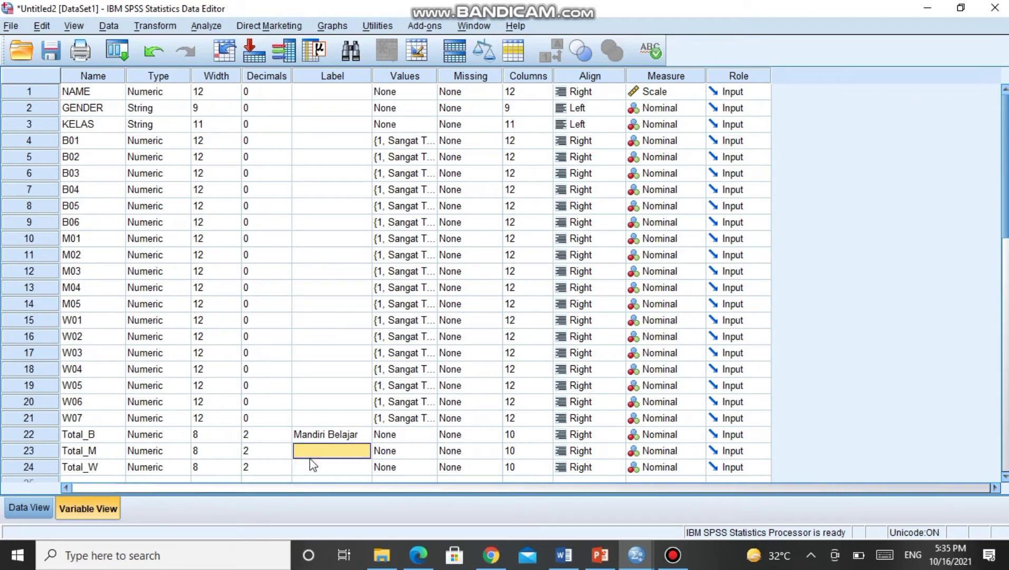
Step: Label the variable Total_M as "Motivasi Berprestasi" and Total_W as "Prestasi Praktikum"
text(Mo)
text(tivasi Berprestasi)
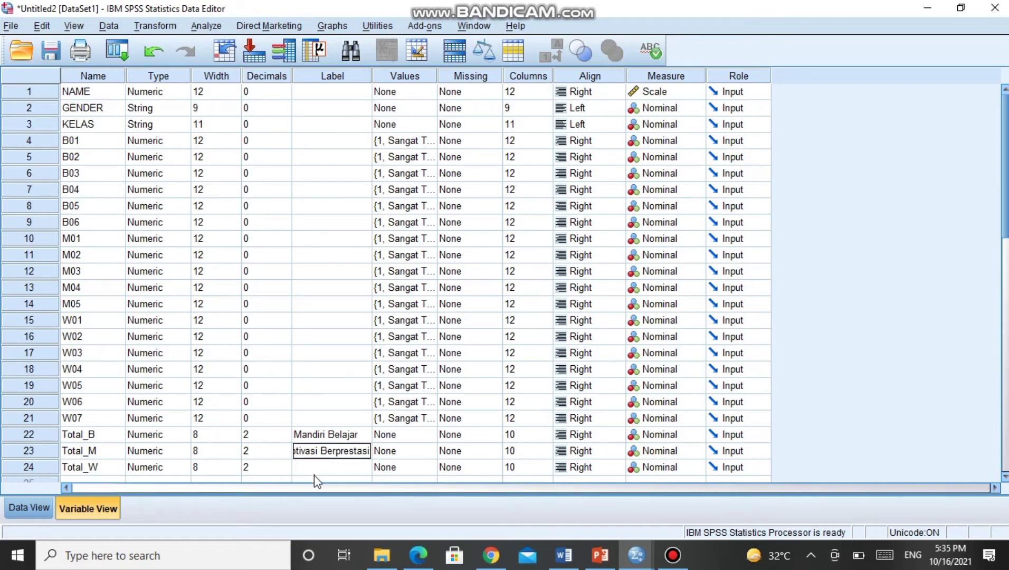
click(314, 472)
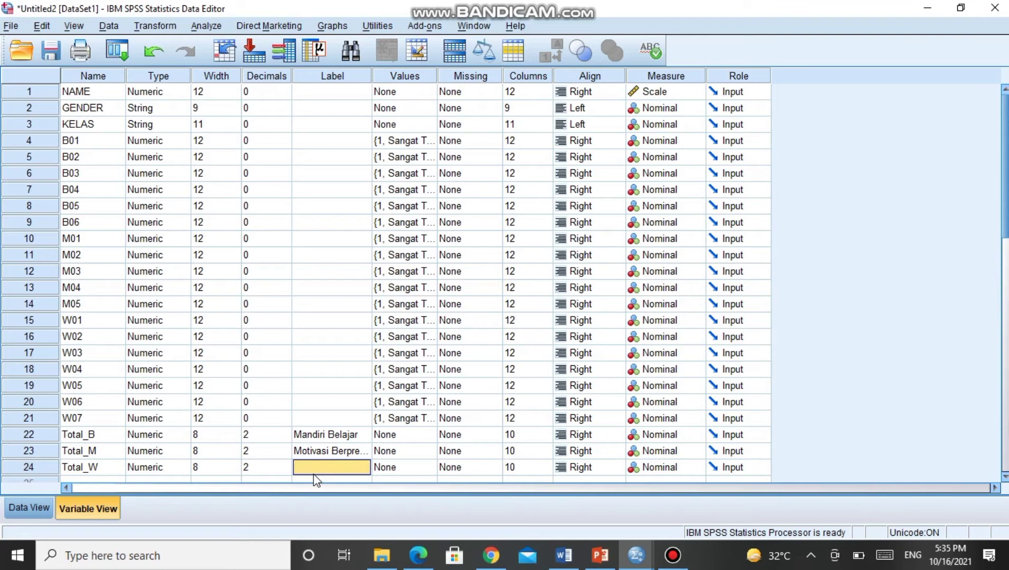
text(Praktikum)
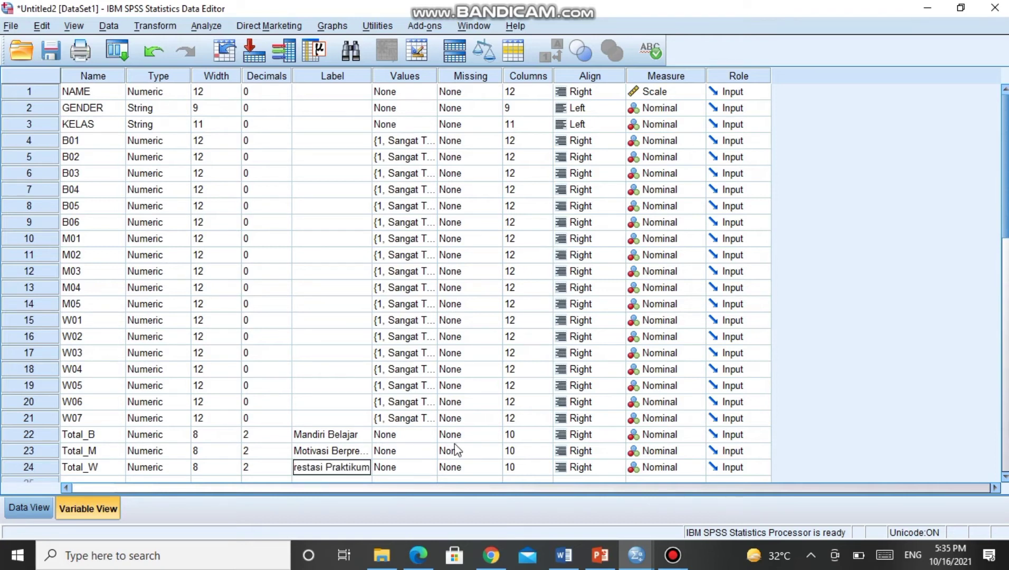
Step: Copy the value labels of W07 to the variables Total_B, Total_M and Total_W
click(404, 418)
click(428, 417)
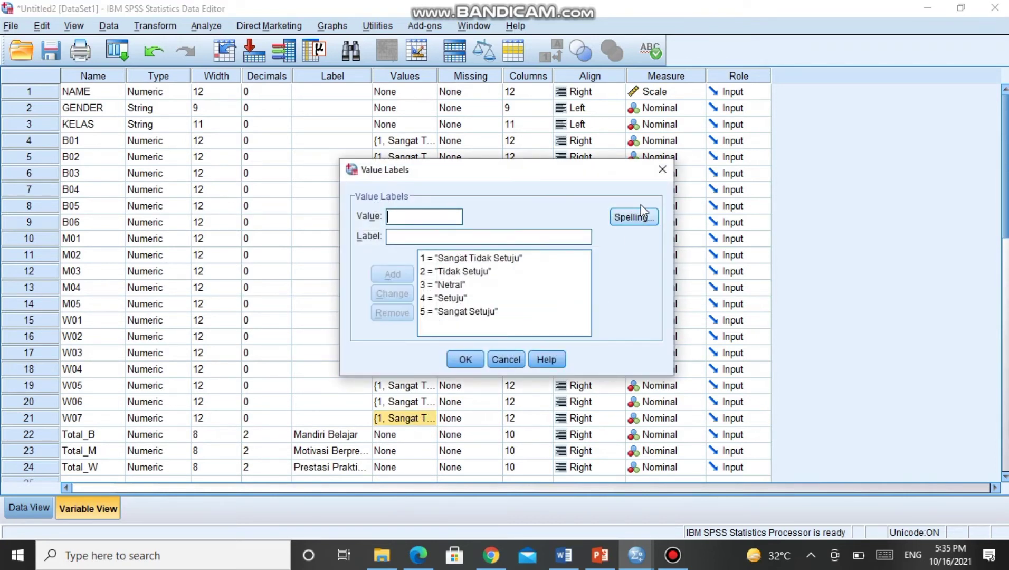
click(658, 174)
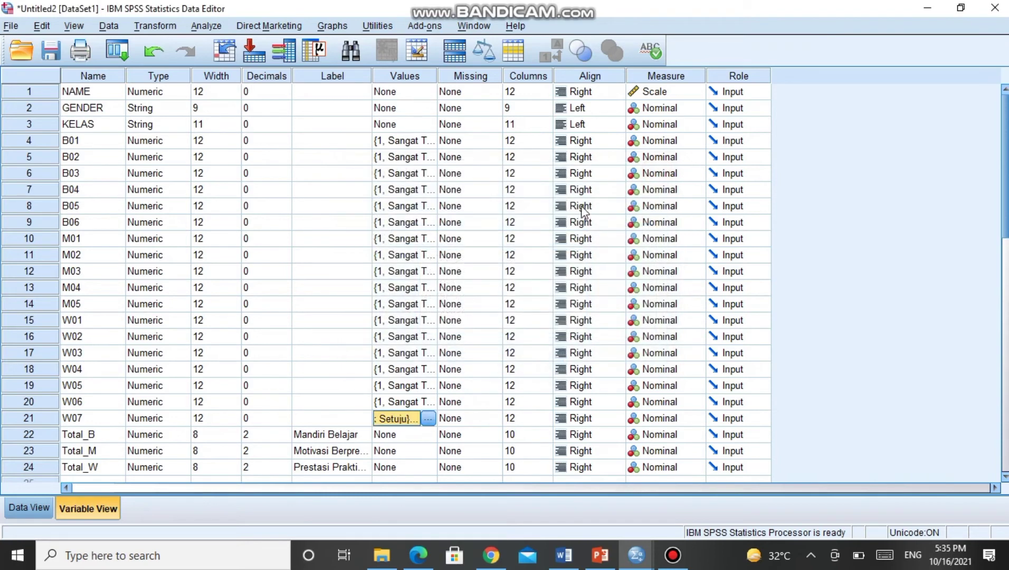
click(397, 452)
click(401, 419)
right_click(398, 426)
click(397, 433)
click(396, 434)
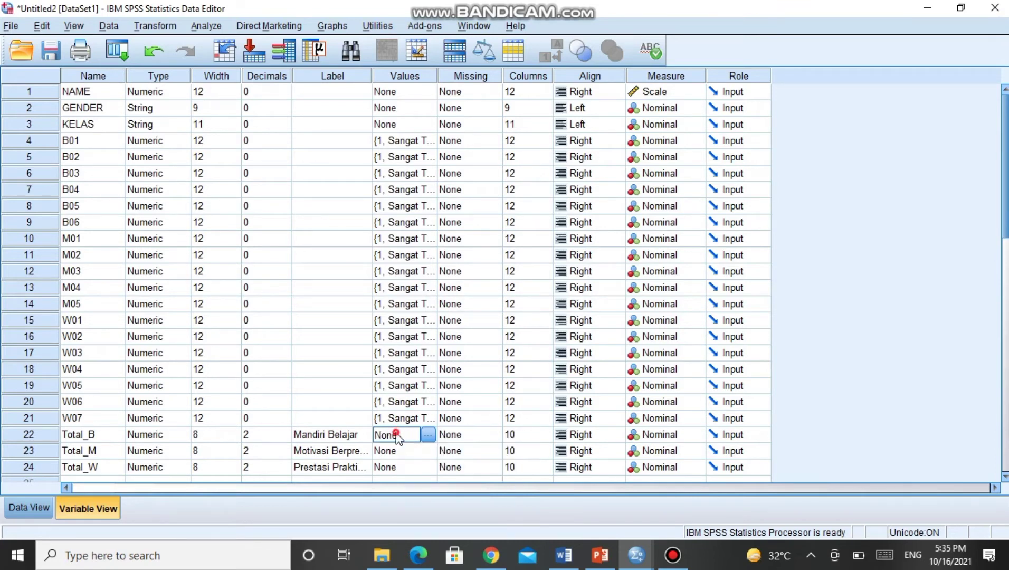
drag(396, 434, 397, 366)
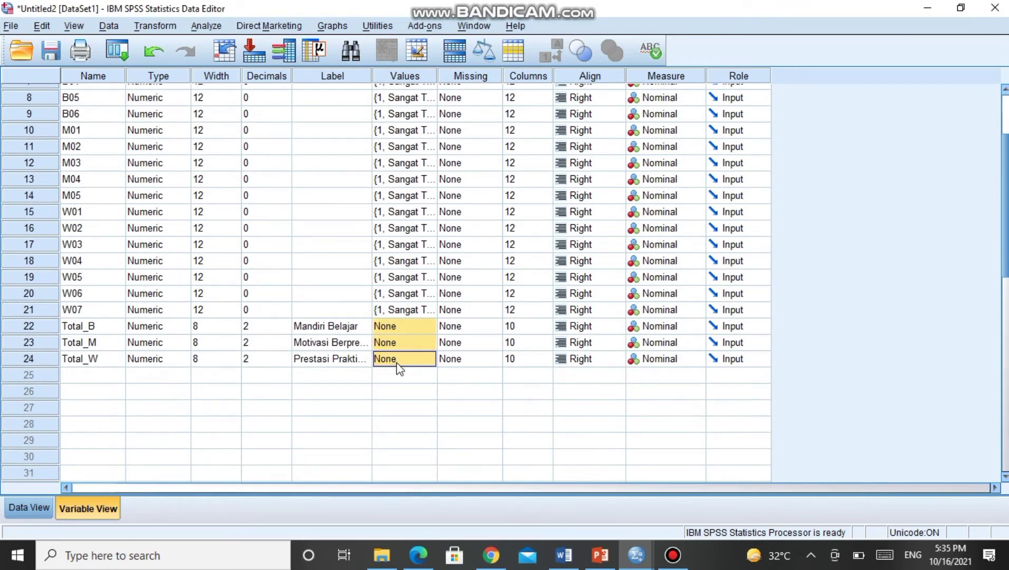
key(ctrl+v)
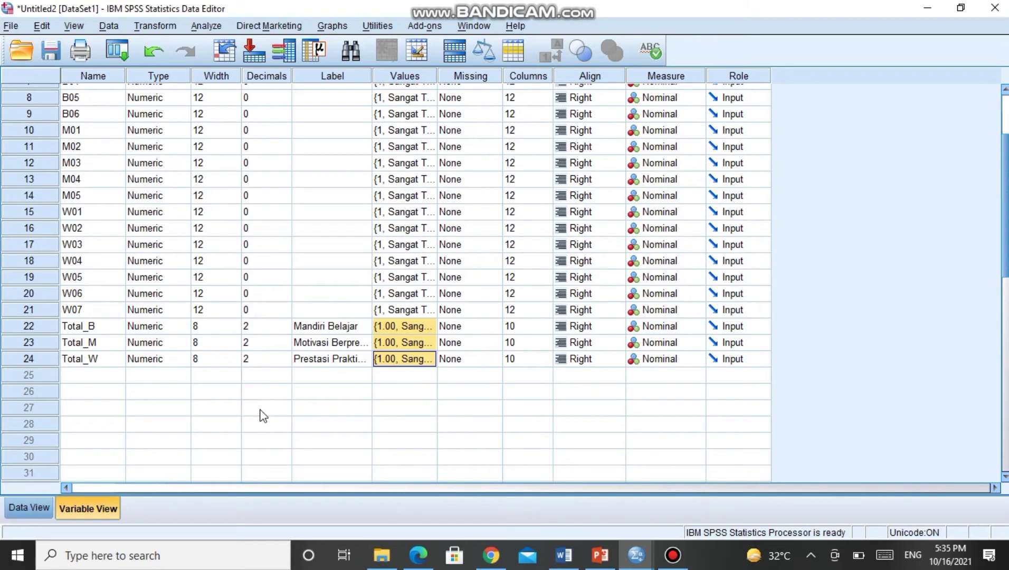
Step: Set the decimals of Total_B, Total_M and Total_W to 0
click(259, 327)
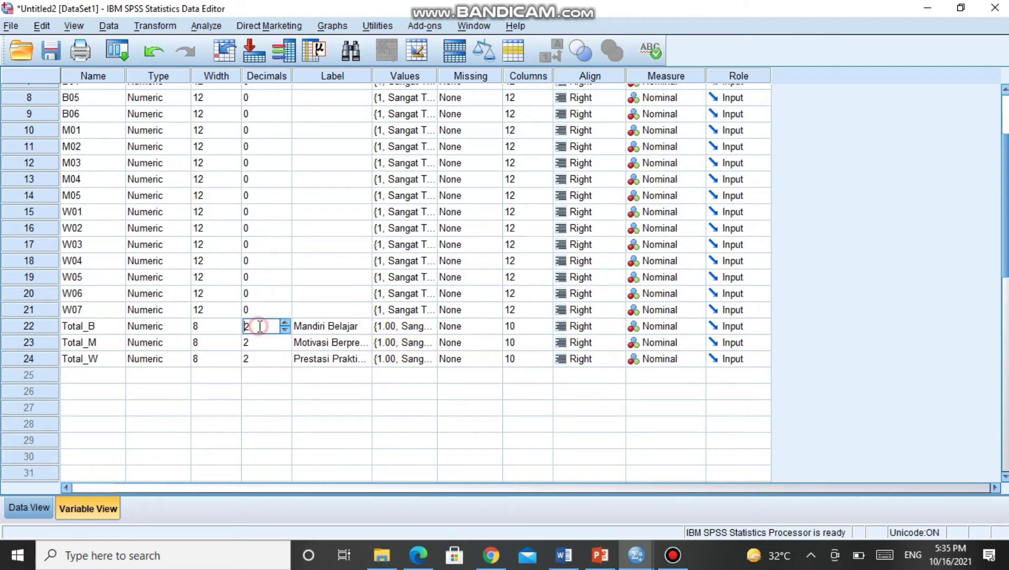
key(Right)
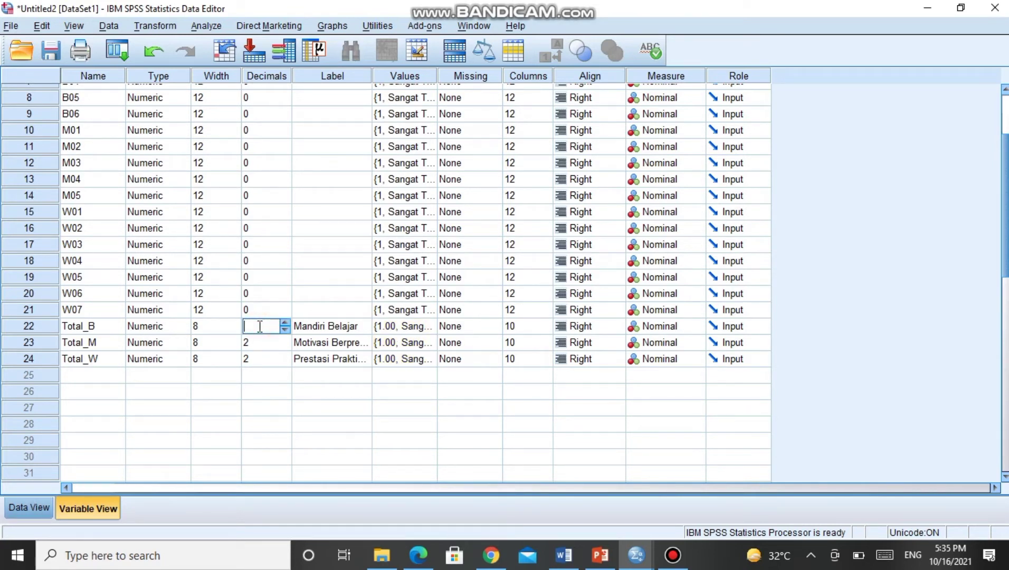
text(0)
key(Return)
text(0)
click(260, 327)
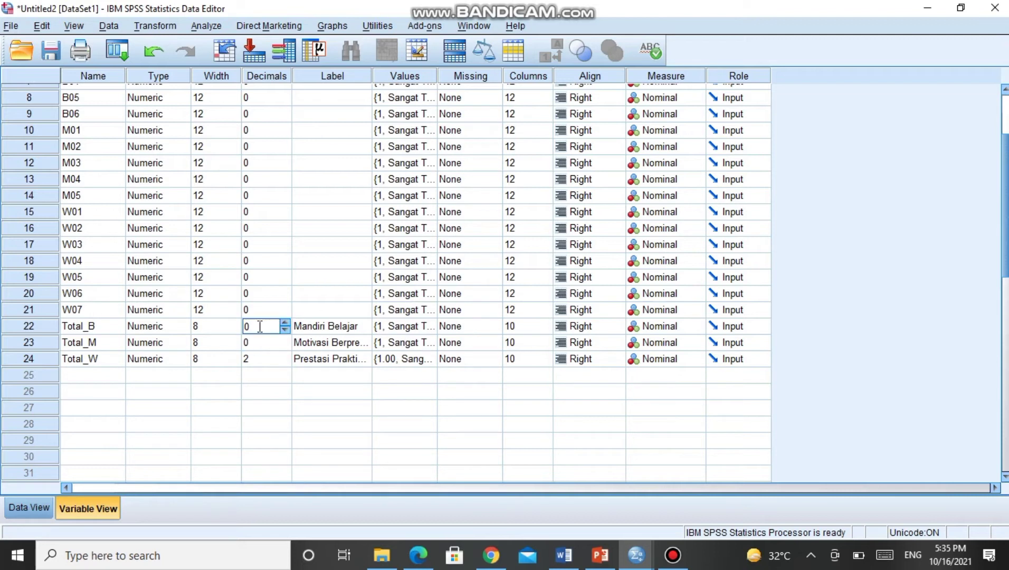
key(Return)
key(Return)
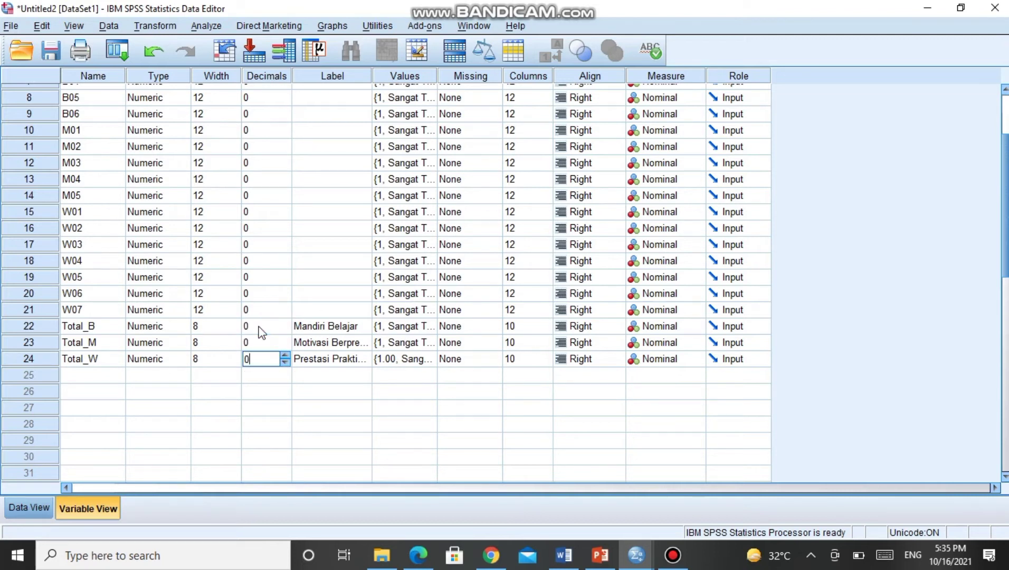
Step: Return to the case data and set up a Reliability Analysis with B01 to B06 as the items
click(25, 504)
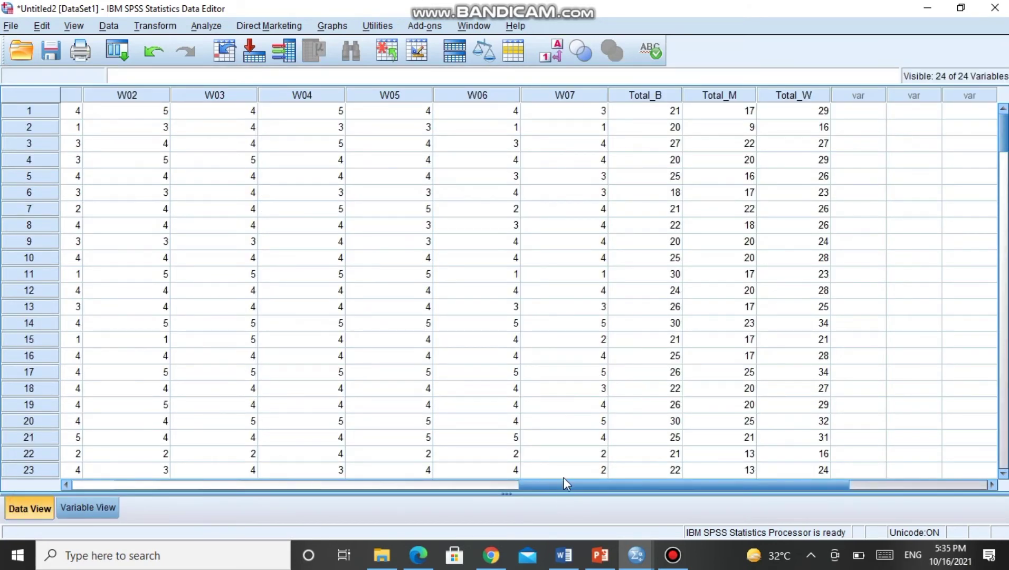
drag(563, 478, 51, 500)
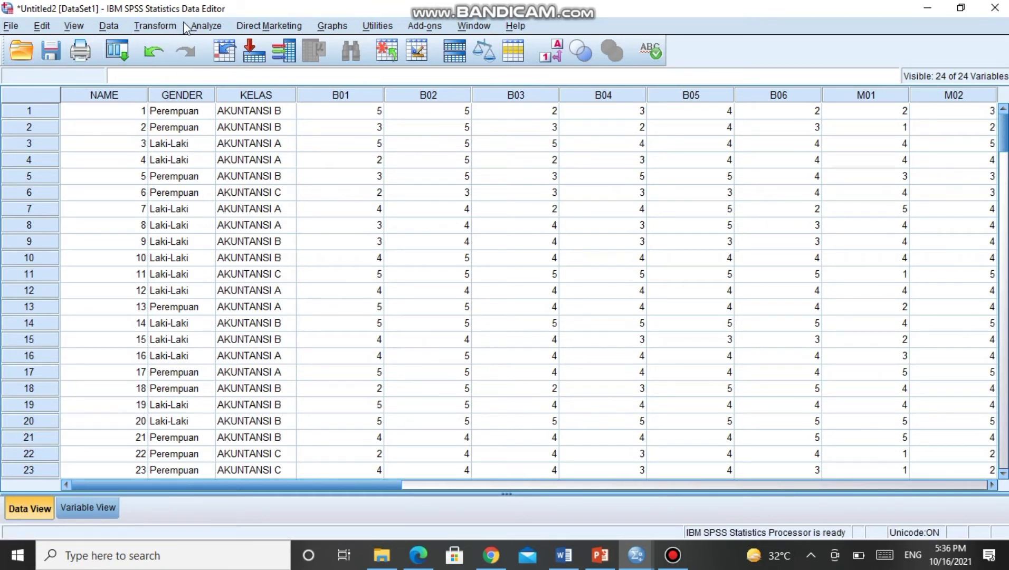
click(207, 28)
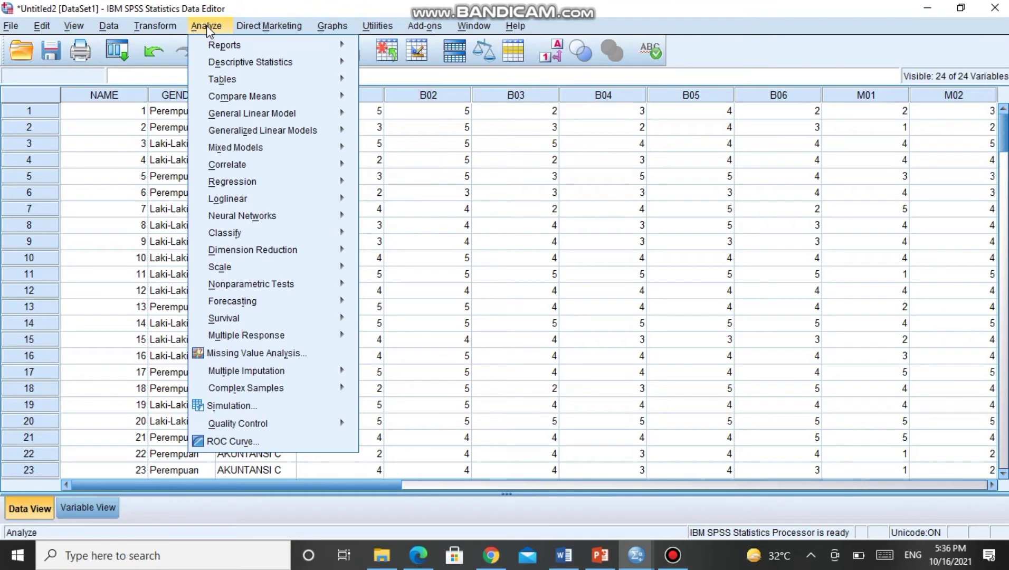
mouse_move(237, 269)
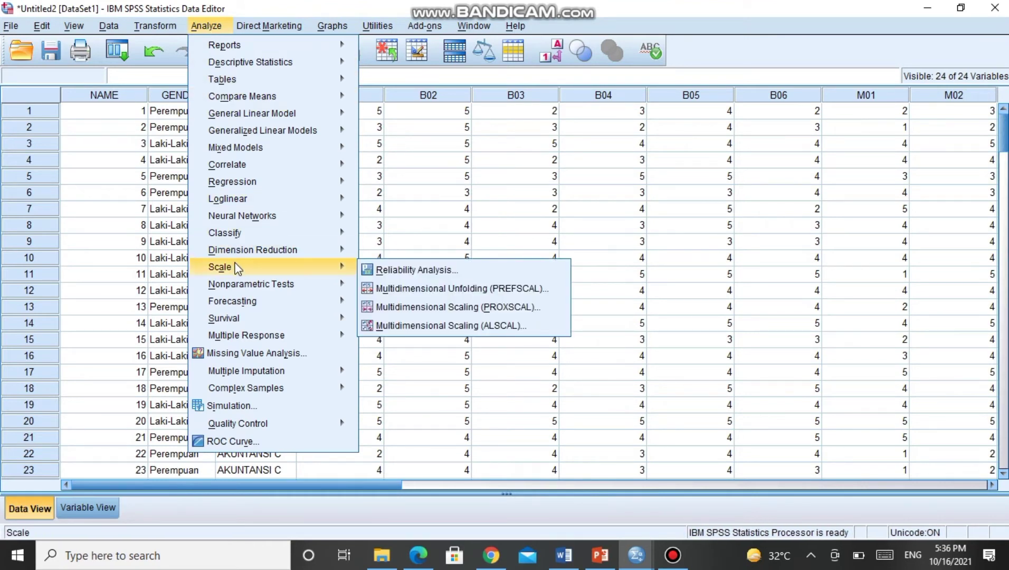
click(381, 270)
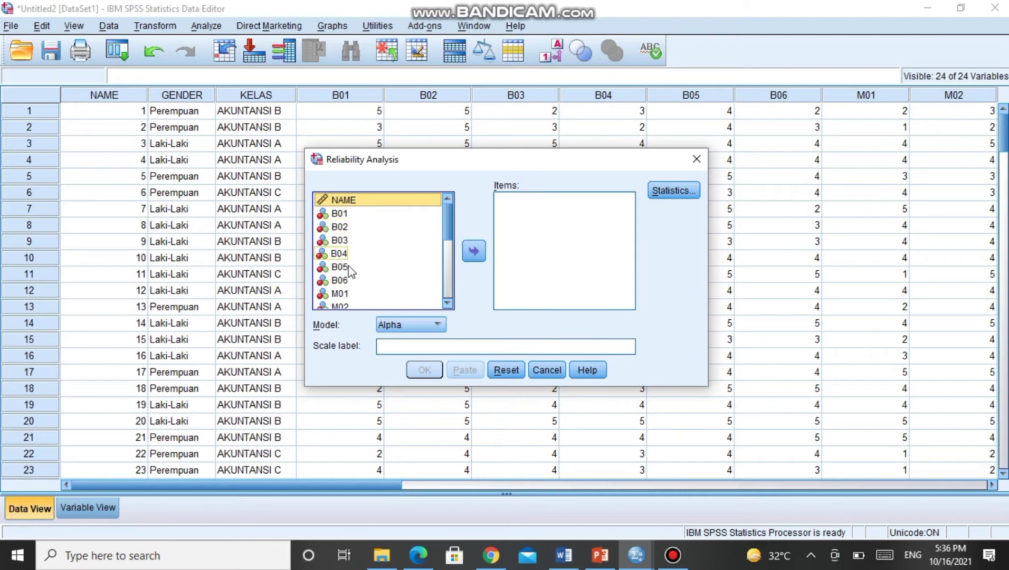
click(354, 214)
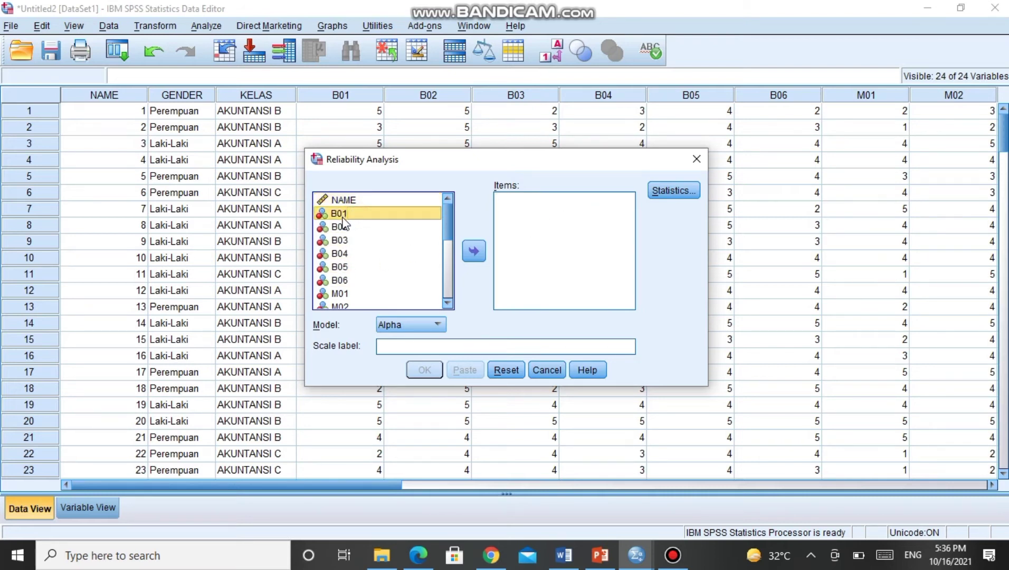
click(345, 228)
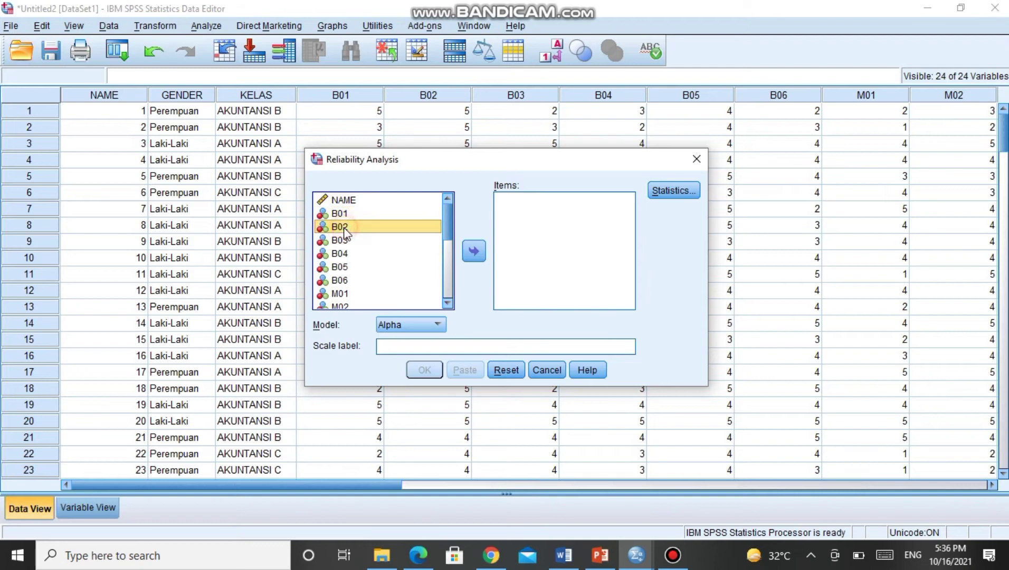
drag(353, 214, 339, 242)
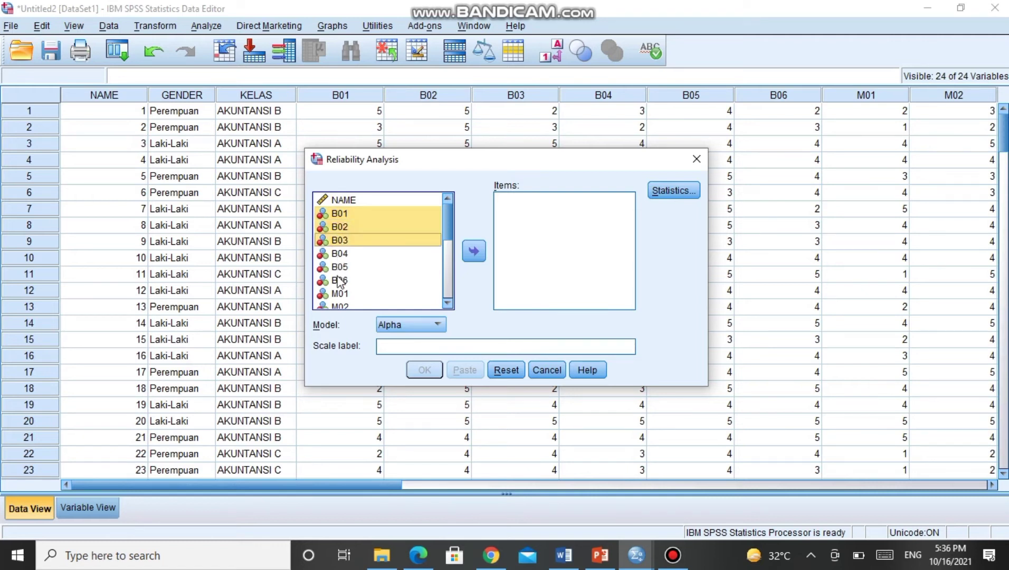
shift+click(338, 279)
click(474, 254)
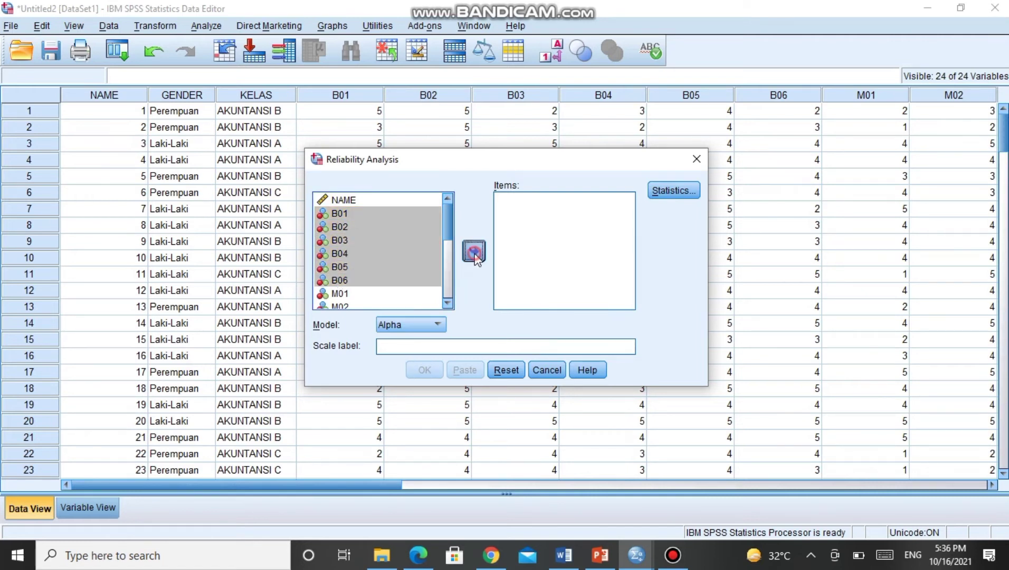
Step: Include the "Scale if item deleted" descriptives and run the reliability analysis for the B items
click(694, 191)
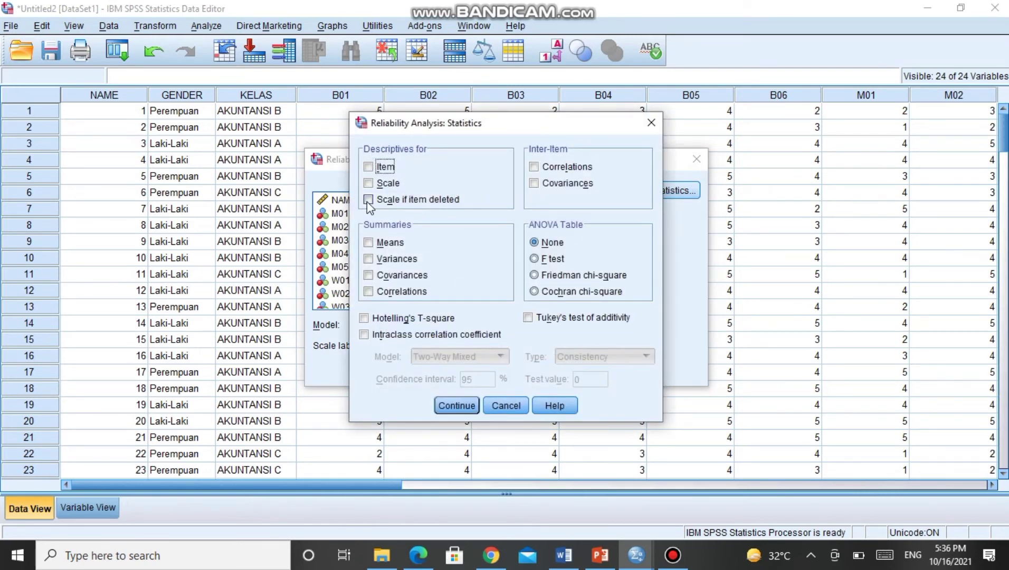
click(369, 201)
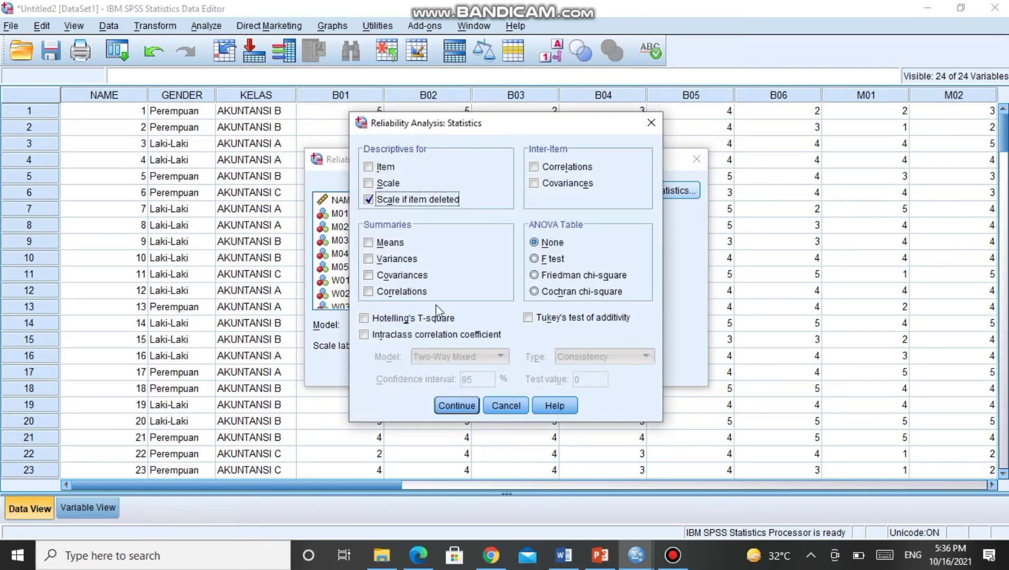
click(449, 412)
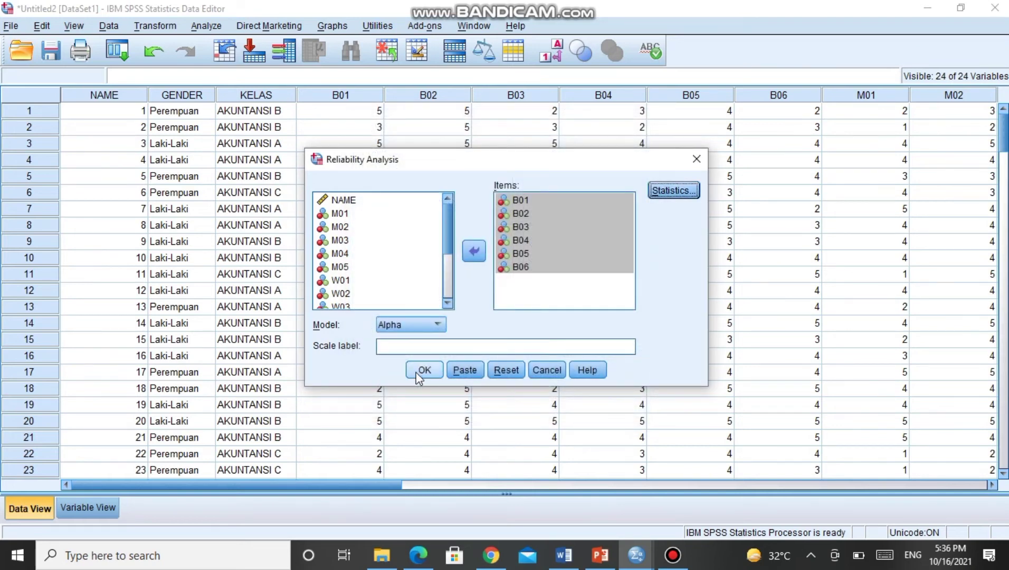
click(418, 373)
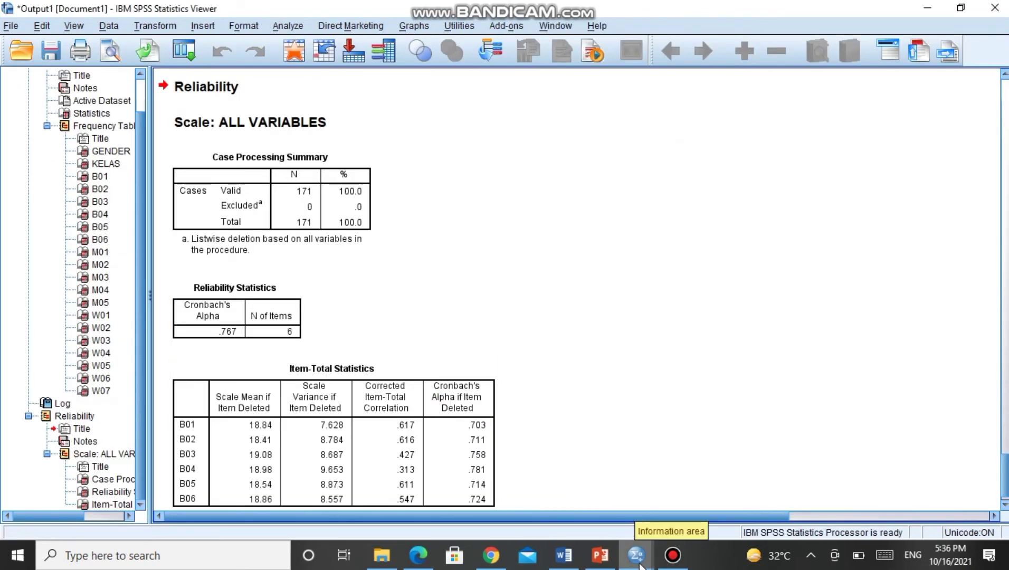
Step: Return to the Untitled2 dataset, reopen Reliability Analysis and remove B01 to B06 from its items
mouse_move(638, 563)
click(867, 514)
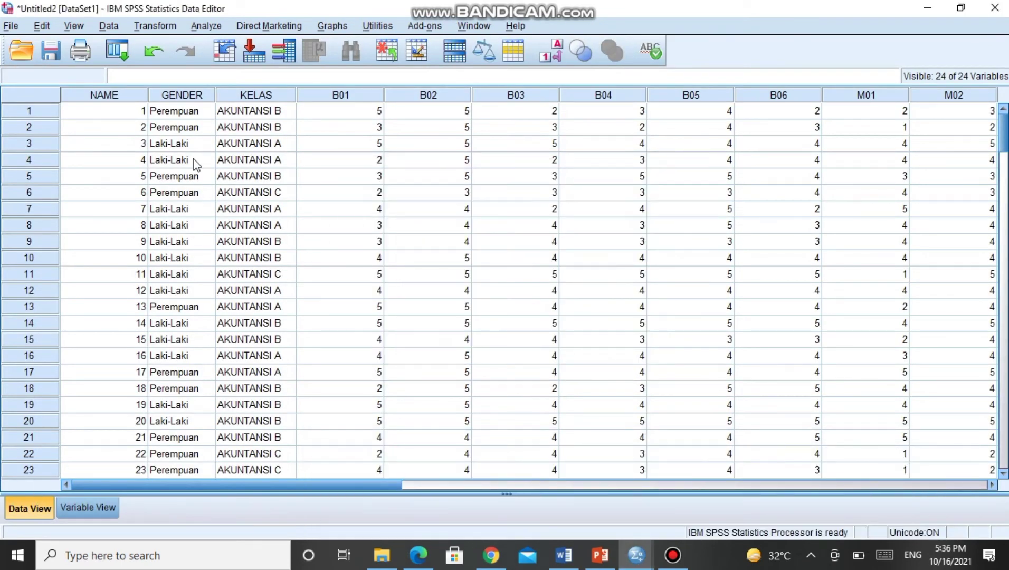
click(199, 28)
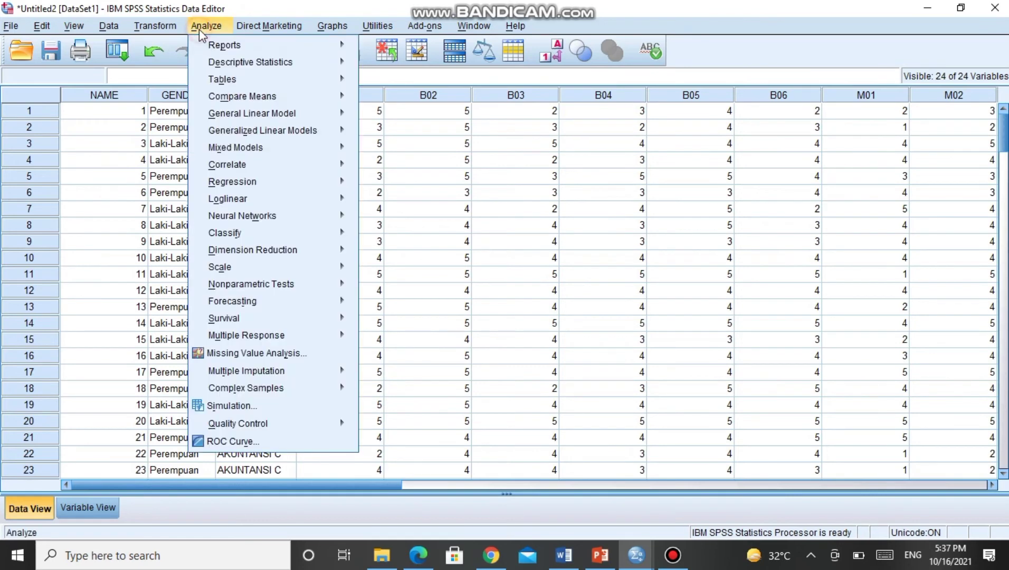
mouse_move(228, 269)
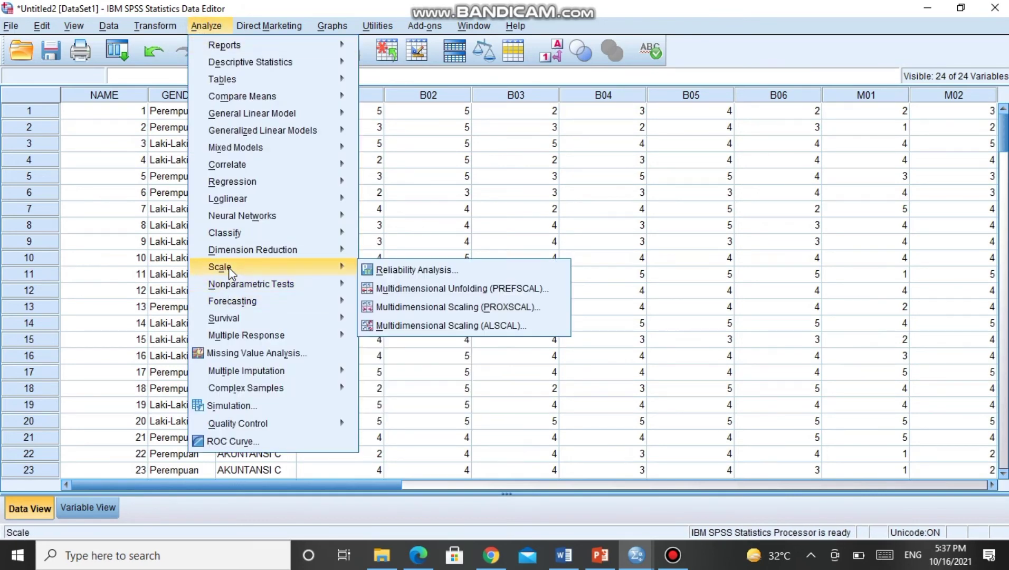
click(388, 275)
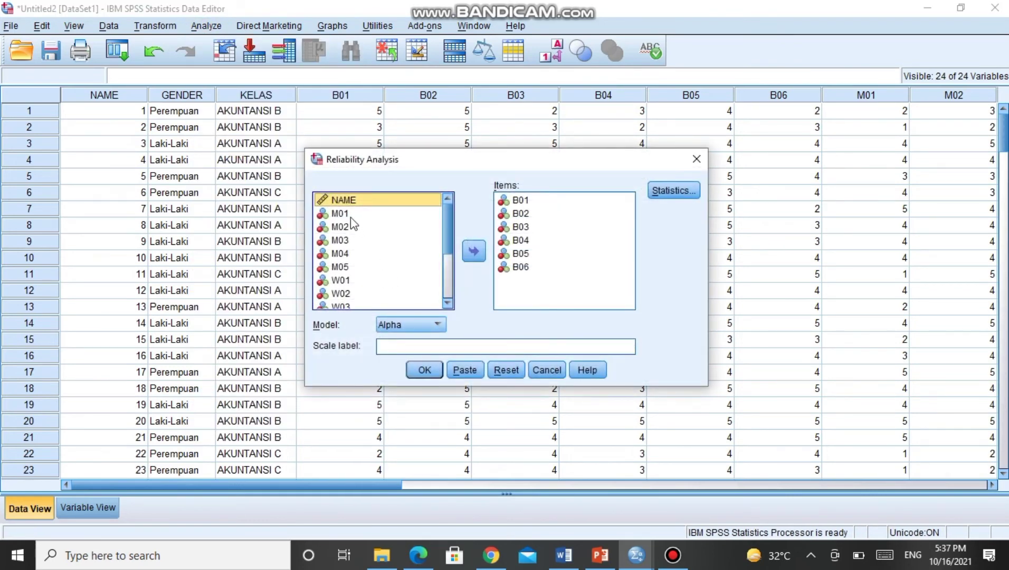
click(558, 227)
key(ctrl+a)
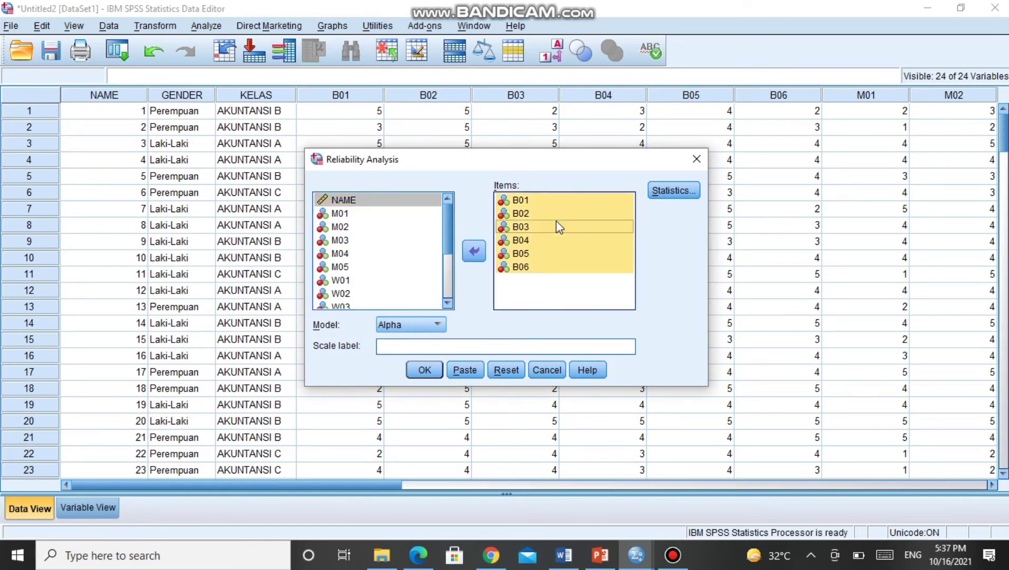
click(474, 252)
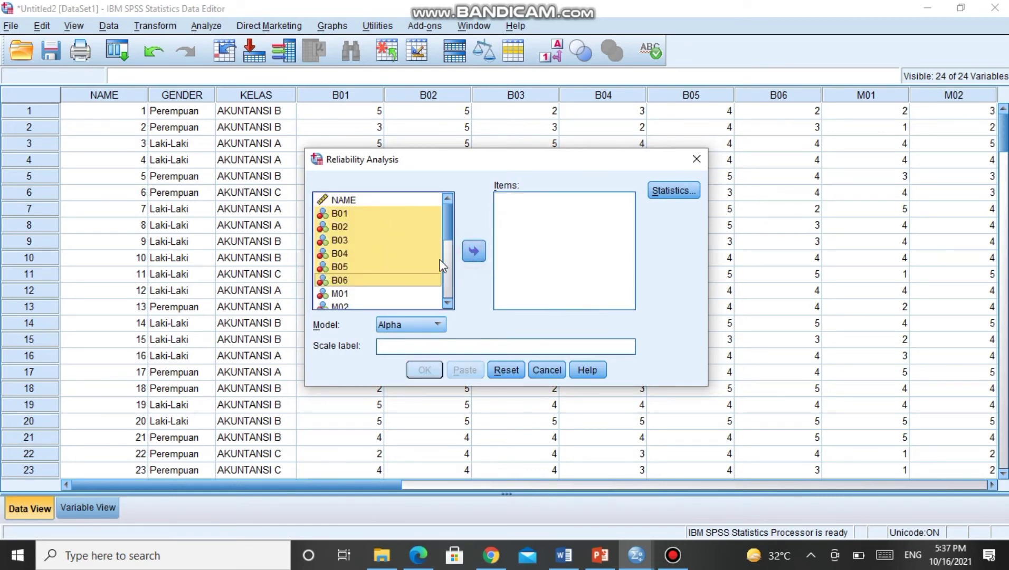
Step: Add M01 to M05 as the items and run the reliability analysis with the "Scale if item deleted" descriptives
drag(449, 240, 442, 264)
click(336, 201)
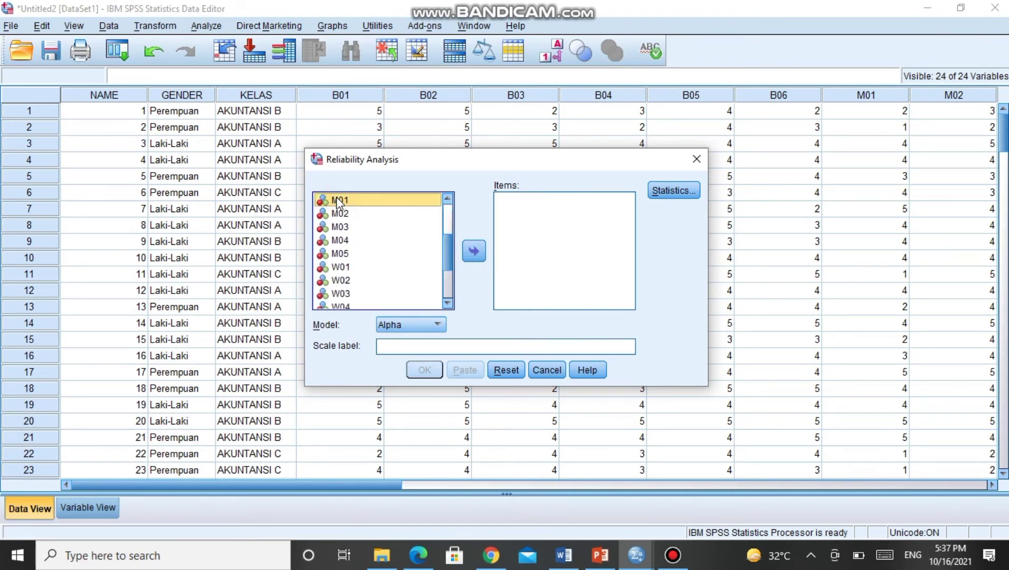
shift+click(339, 254)
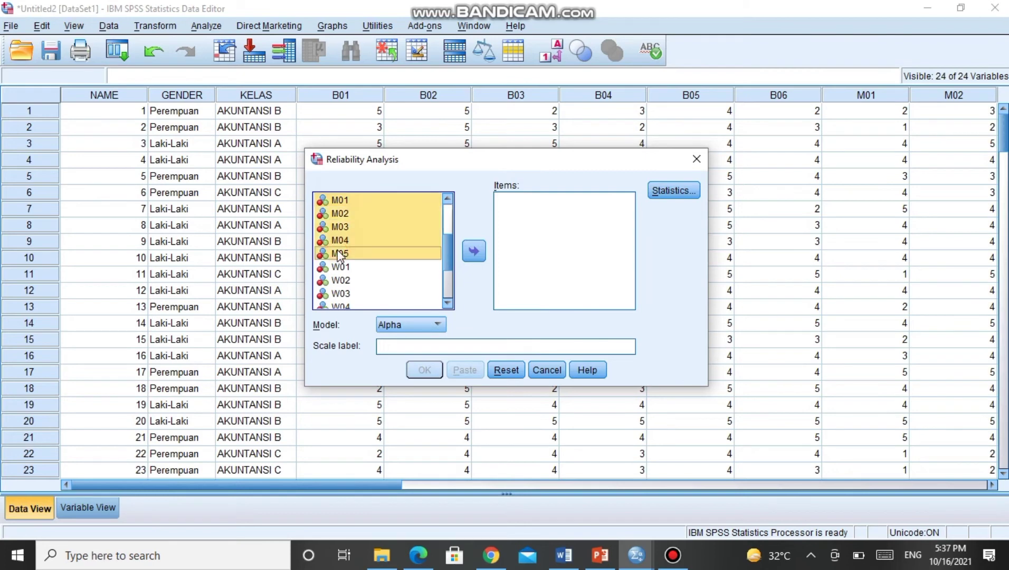
click(472, 254)
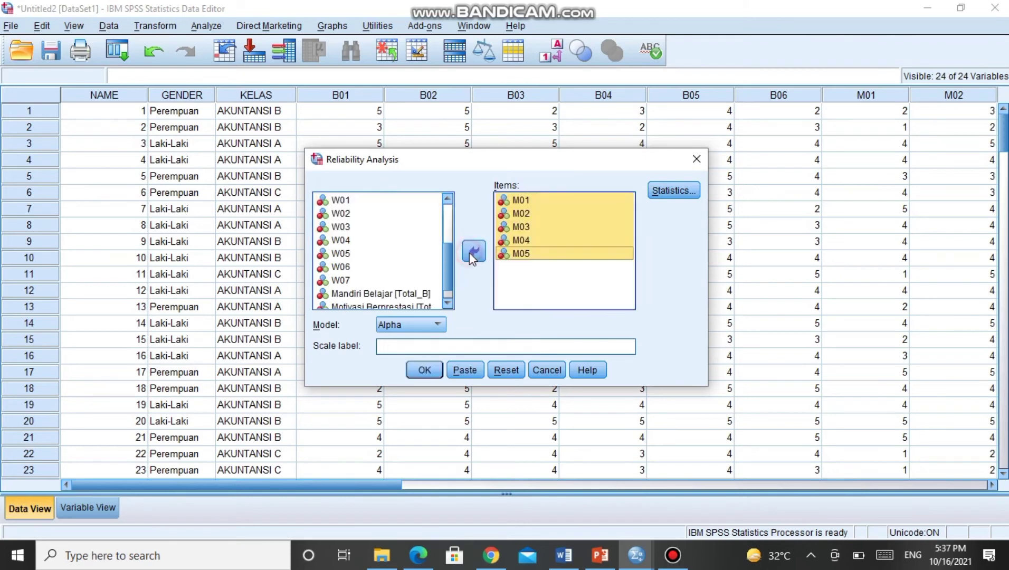
click(668, 197)
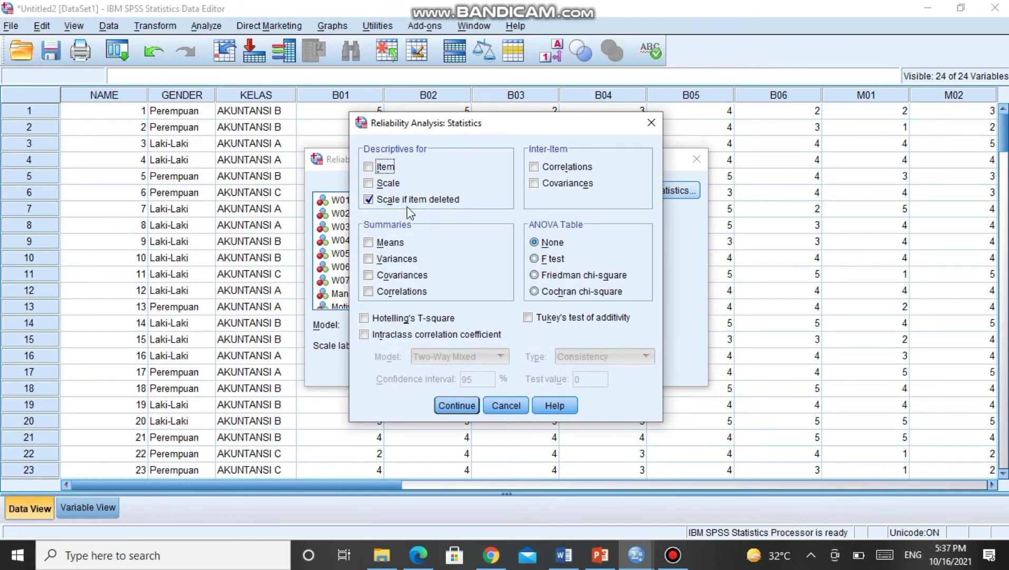
click(452, 405)
click(421, 373)
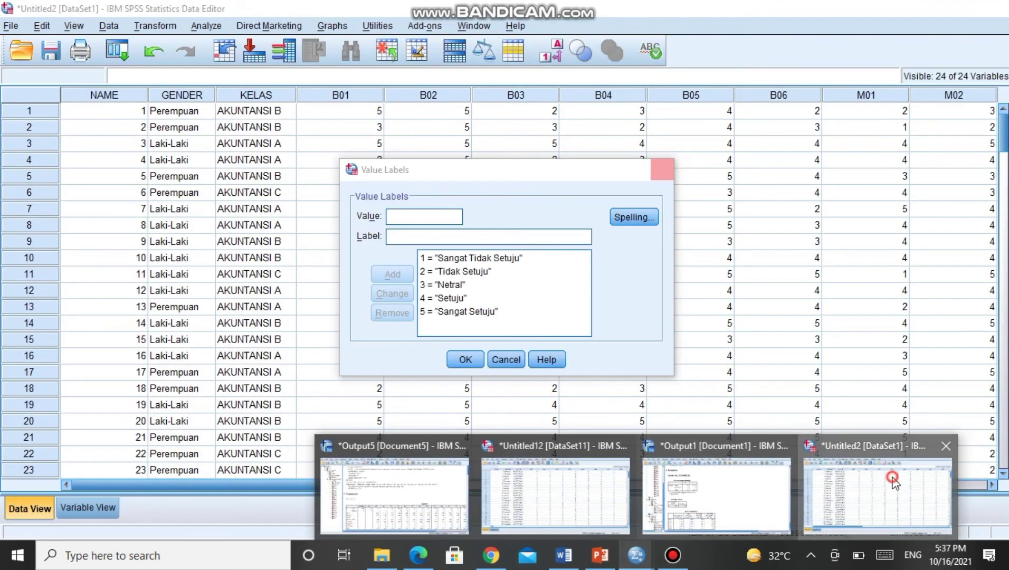
Step: Return to the Untitled2 dataset, reopen Reliability Analysis and remove M01 to M05 from its items
click(837, 498)
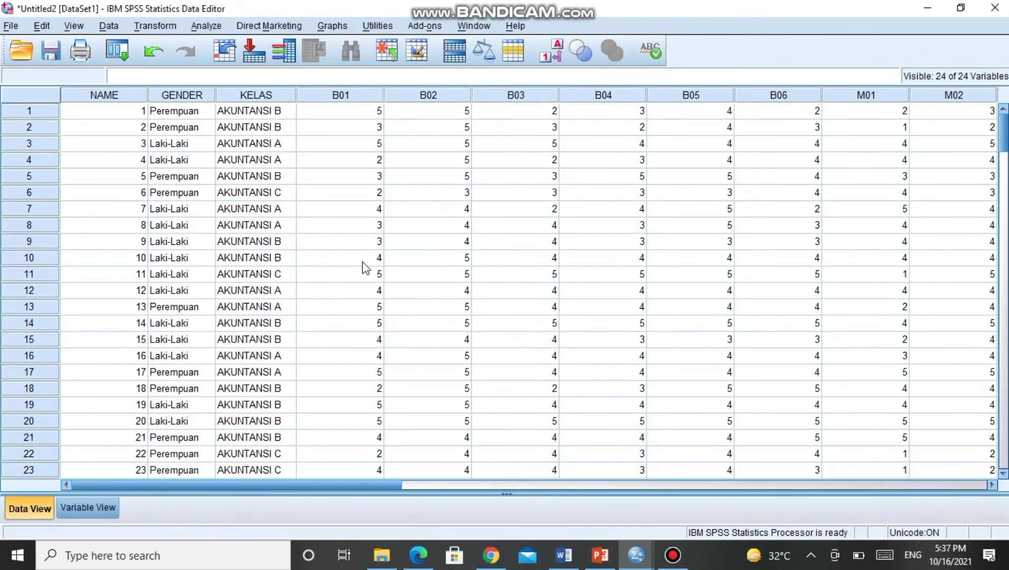
click(199, 27)
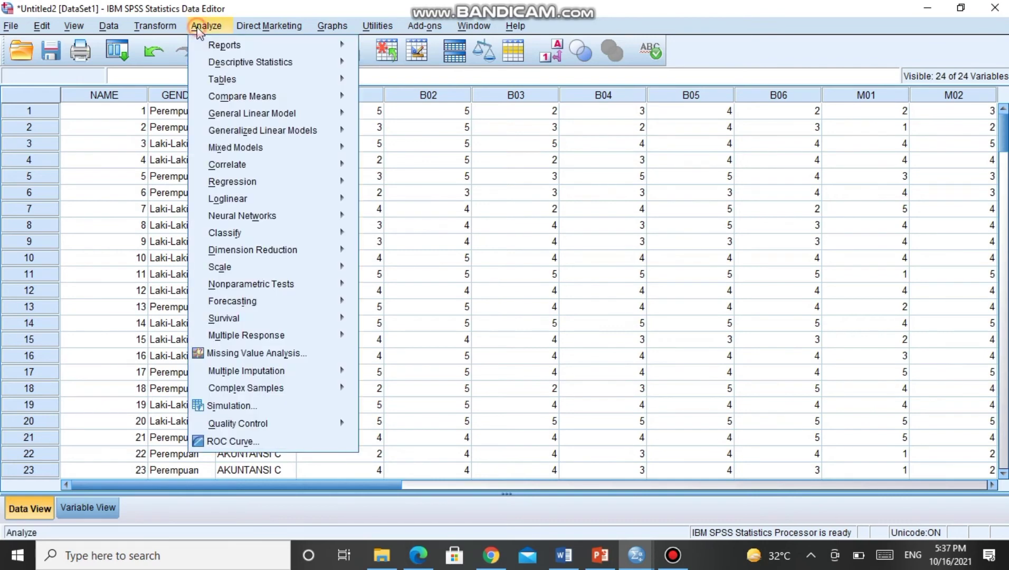
mouse_move(237, 271)
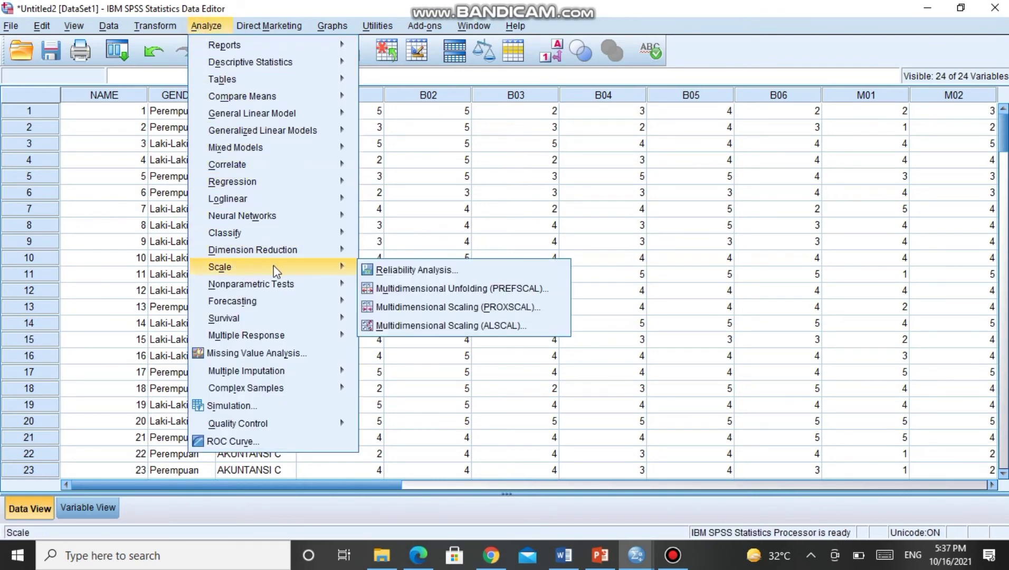
click(386, 271)
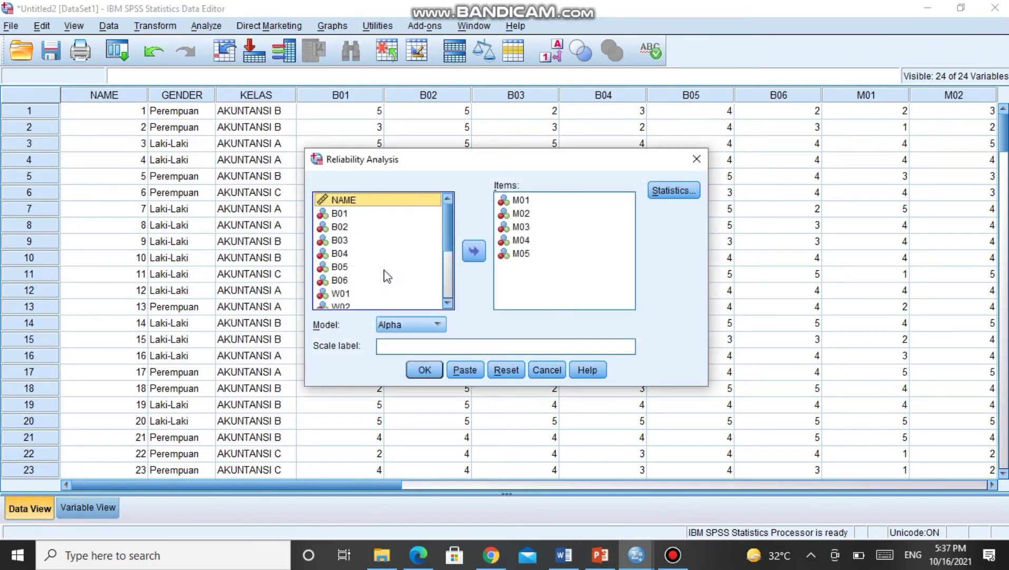
click(548, 239)
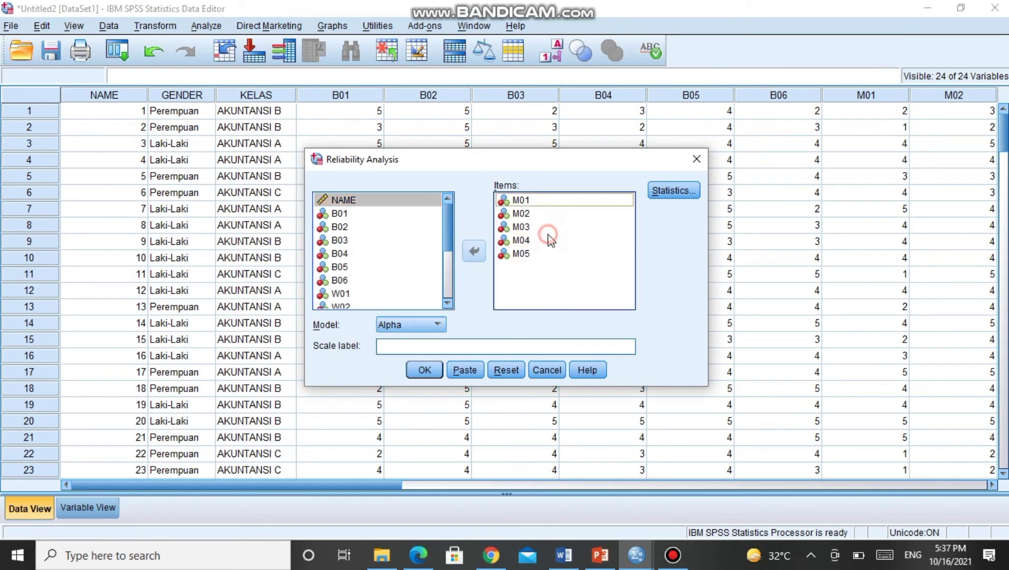
key(ctrl+a)
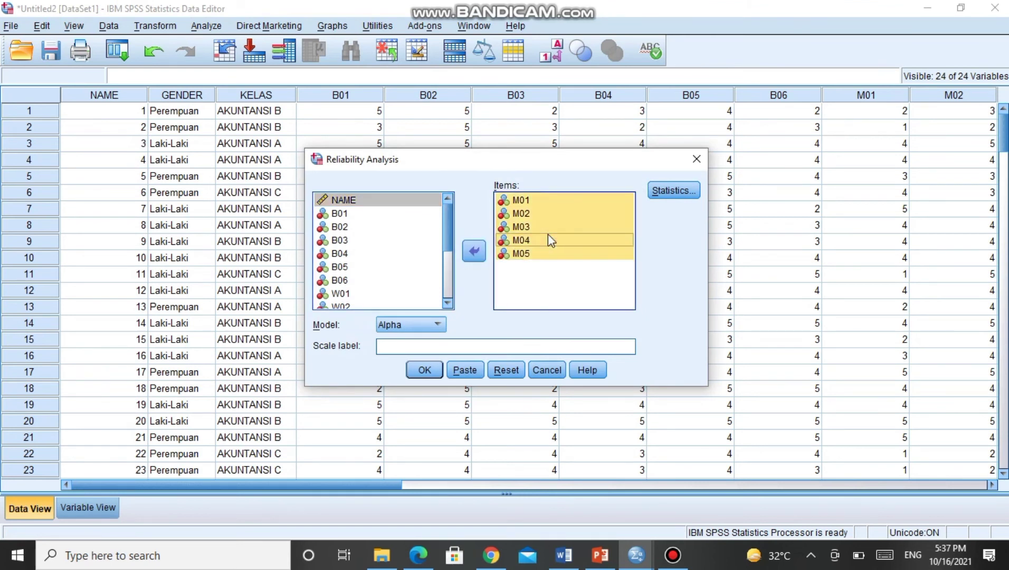
click(474, 252)
Step: Add W01 to W07 as the items and run the reliability analysis with the "Scale if item deleted" descriptives
drag(448, 227, 444, 275)
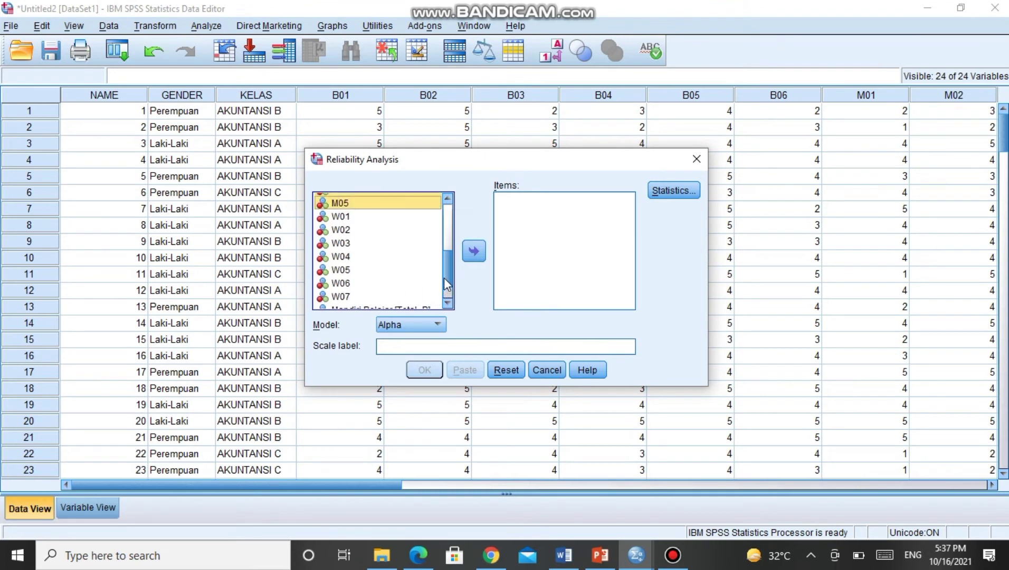
click(338, 217)
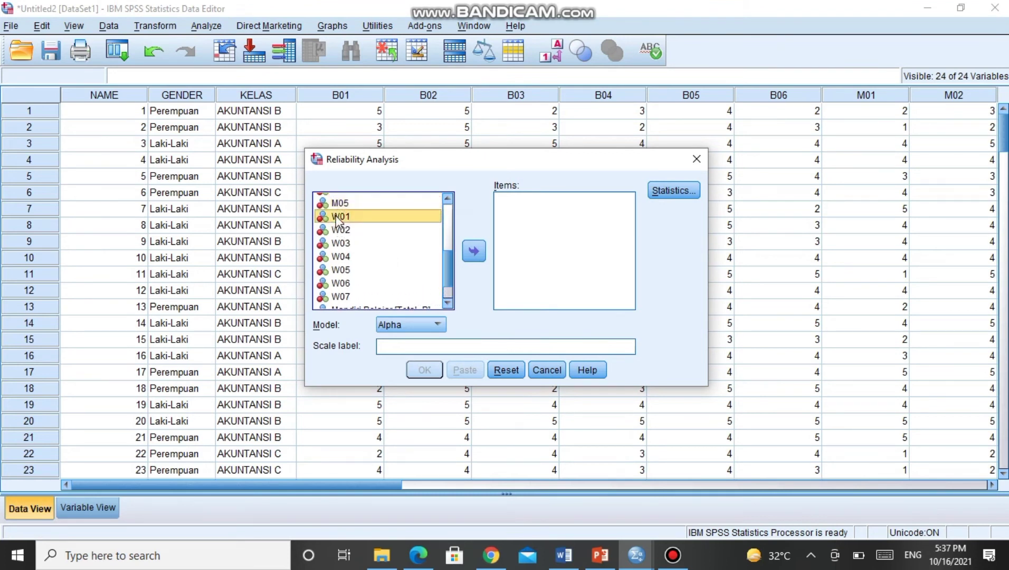
shift+click(350, 296)
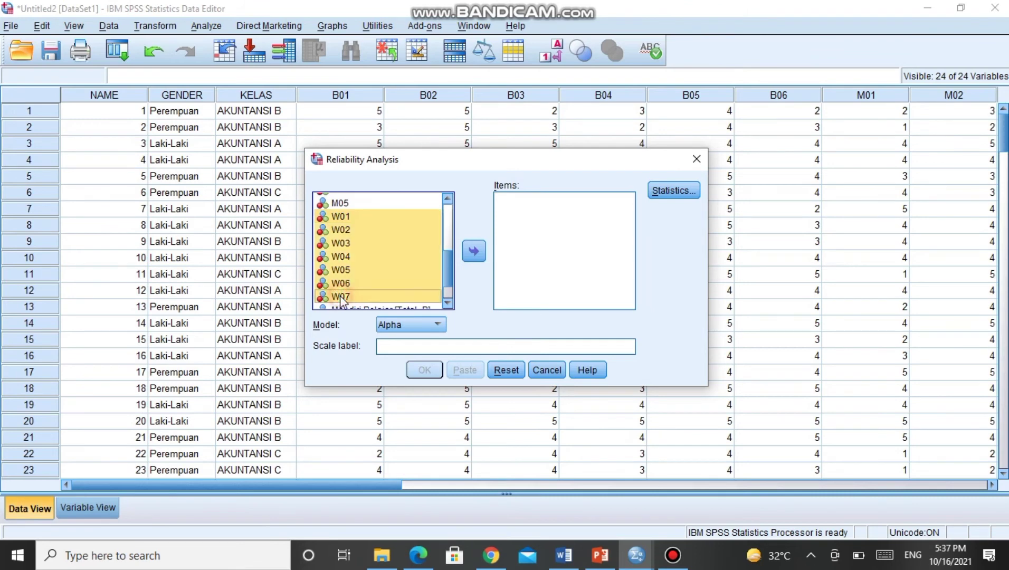
click(474, 255)
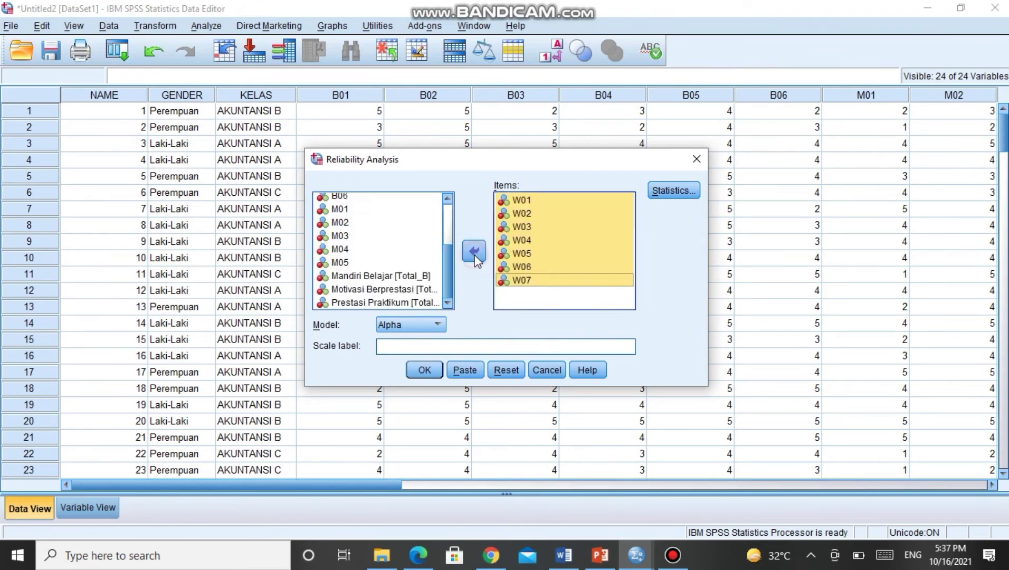
click(657, 185)
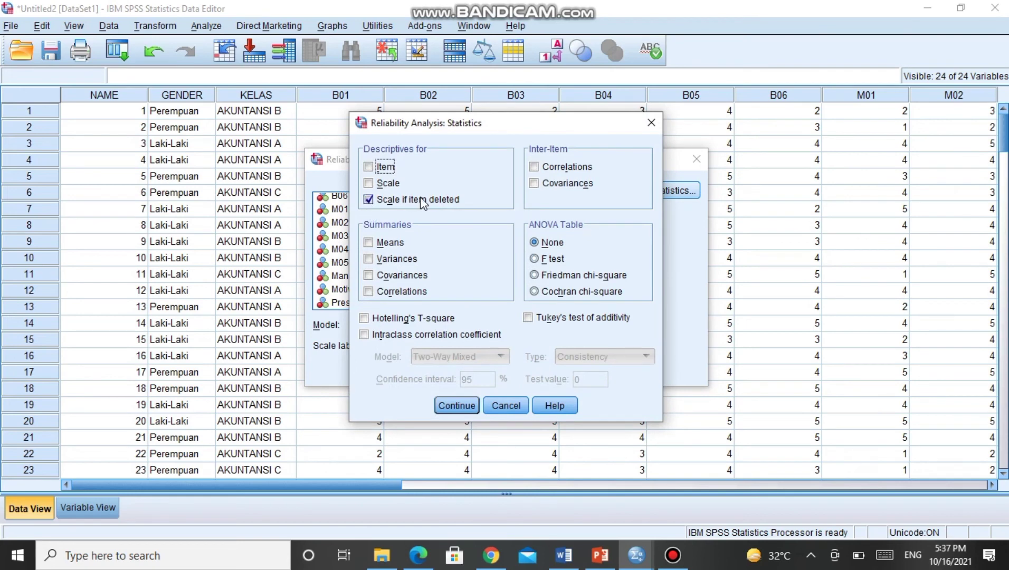
click(457, 412)
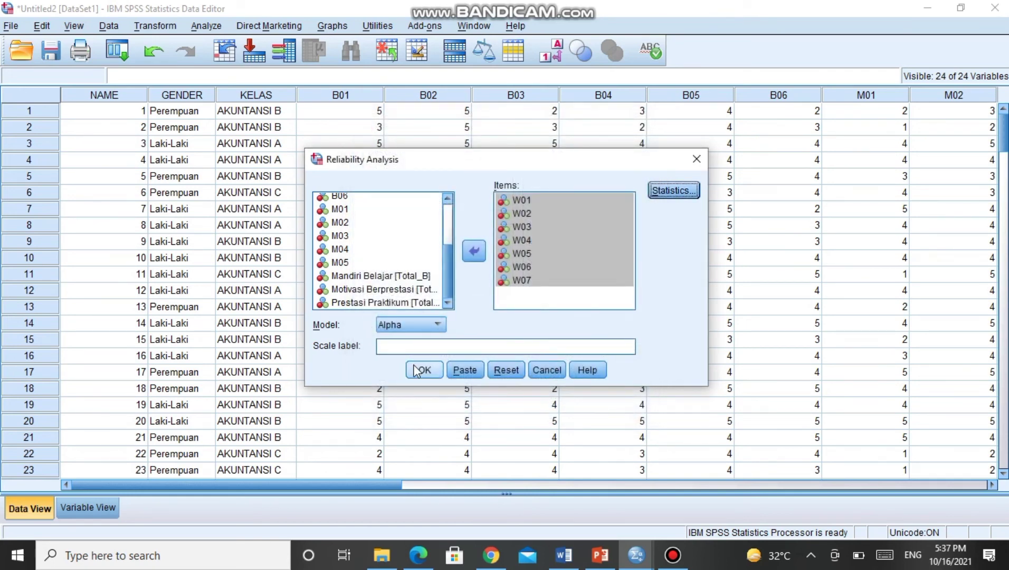
click(422, 370)
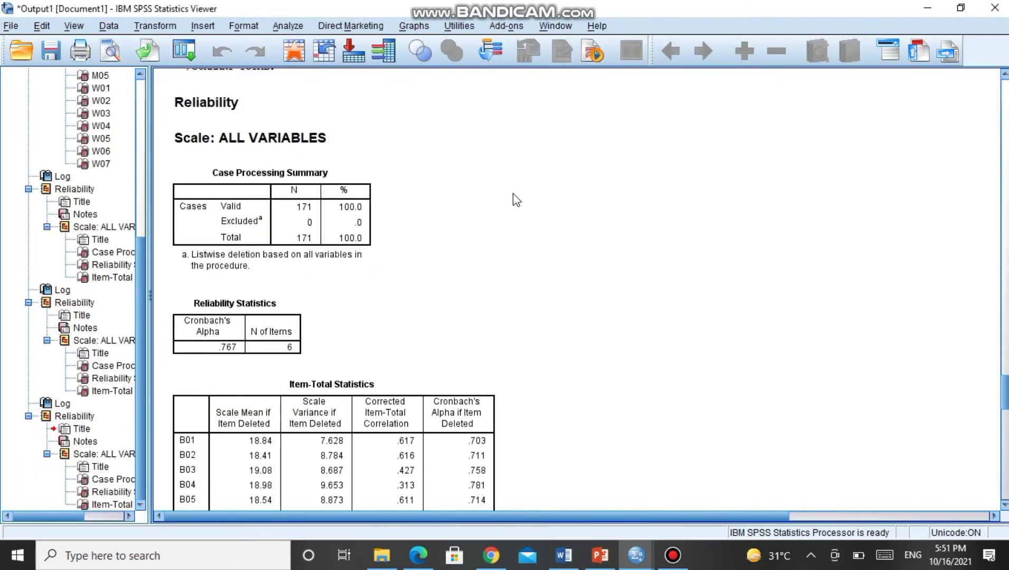
Step: Examine the Case Processing Summary, Reliability Statistics and Item-Total Statistics tables for the B items in the output
click(309, 209)
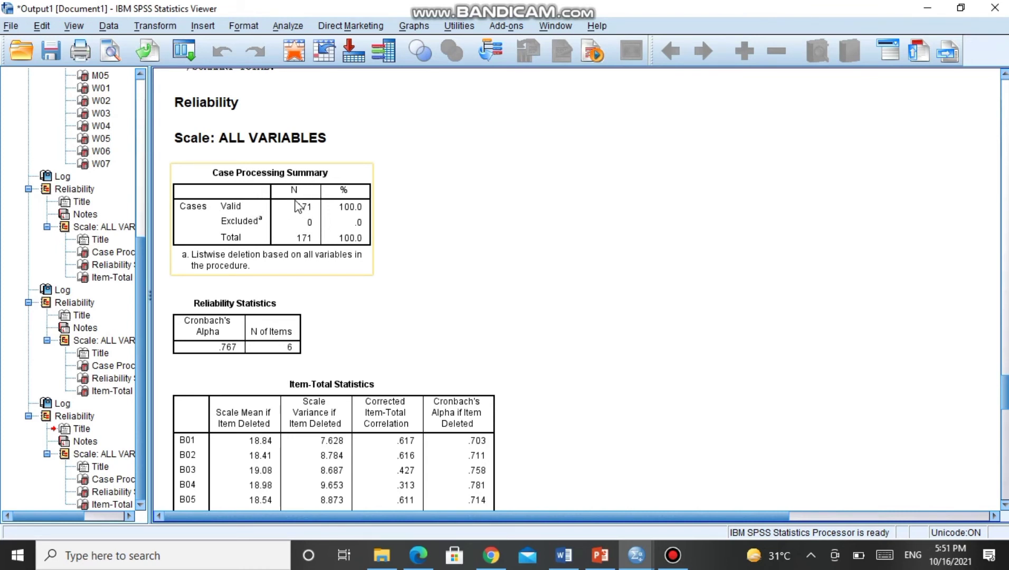
click(389, 278)
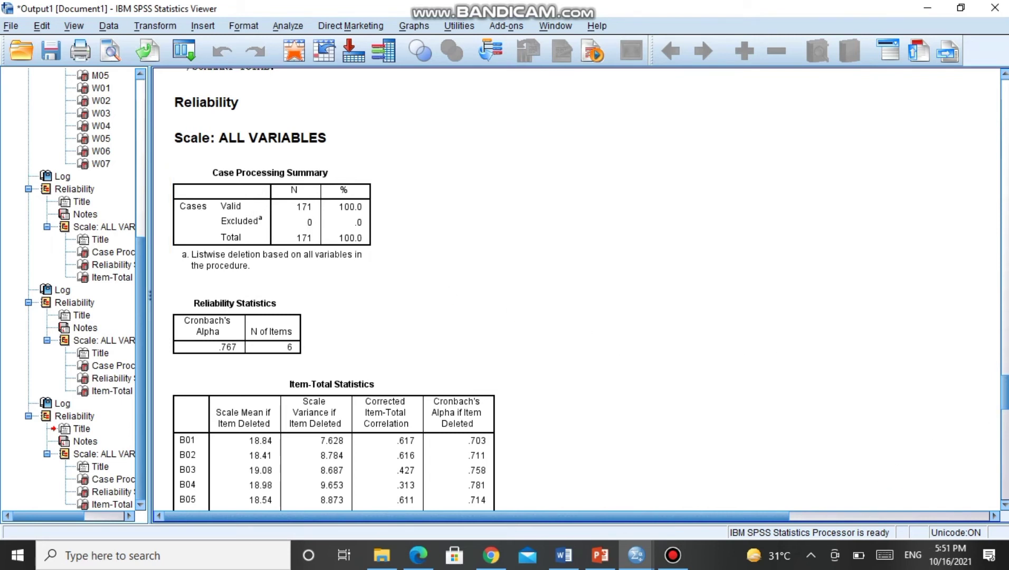
scroll(332, 290, down, 3)
click(423, 313)
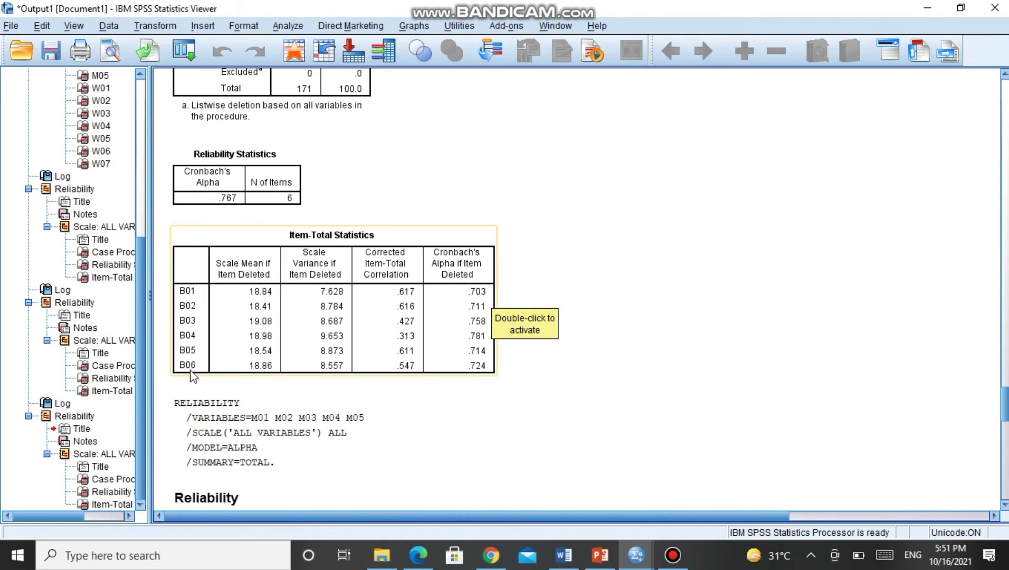
click(525, 317)
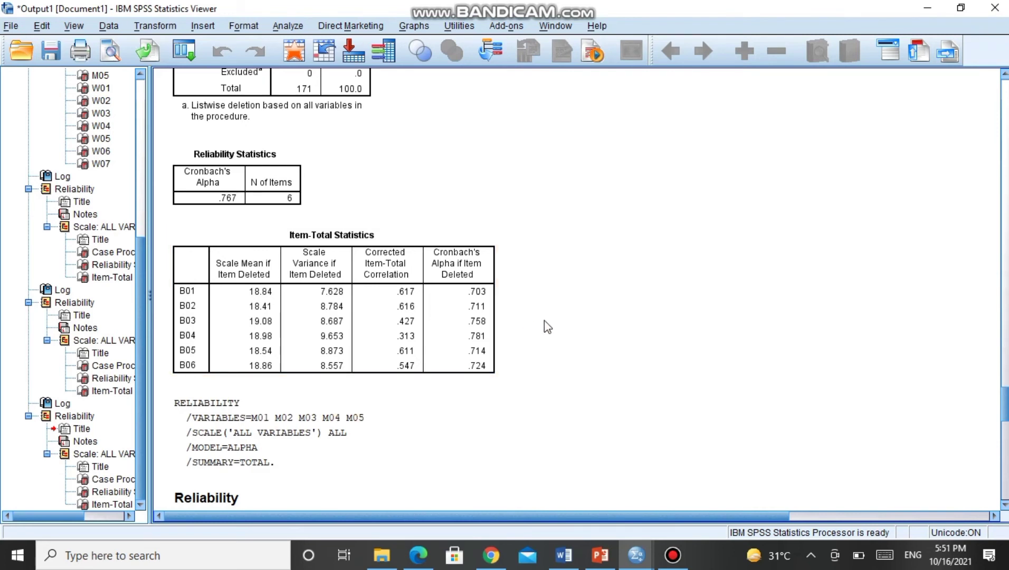
Step: Check the validity and reliability criteria on the "Uji Kualitas Data" slide in PowerPoint, then compare them with the B items' tables in Output1
click(593, 563)
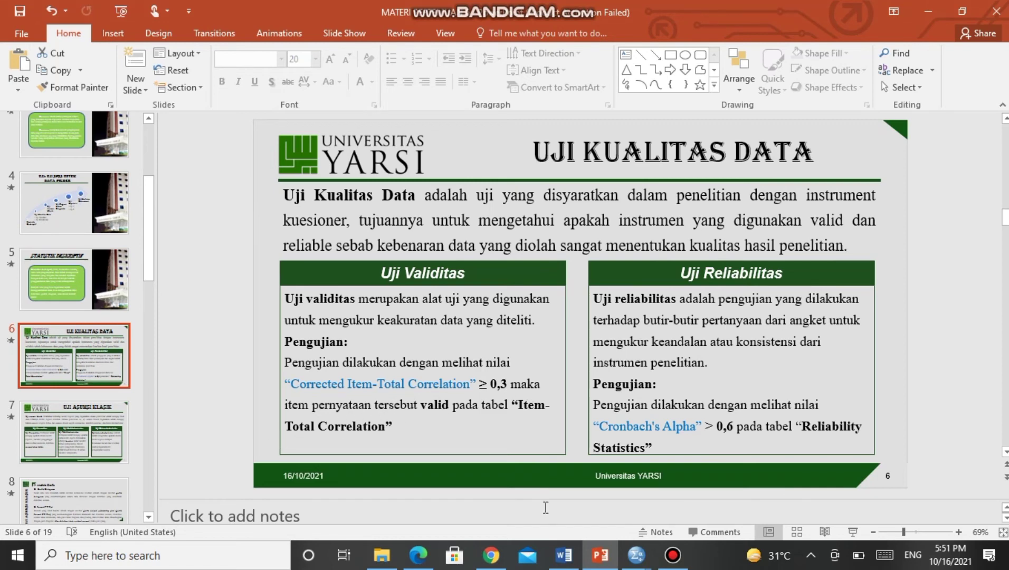
mouse_move(636, 555)
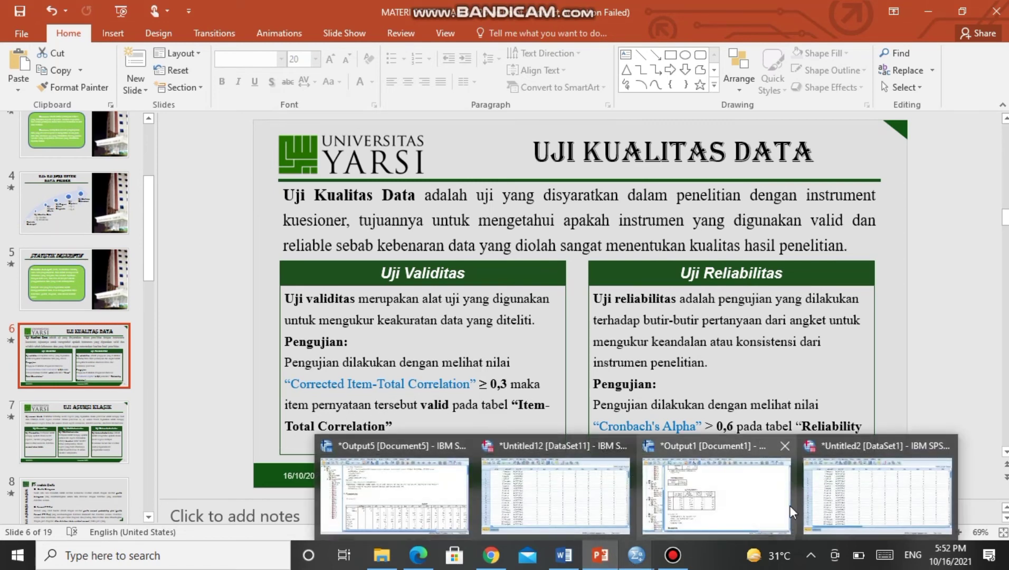
click(723, 508)
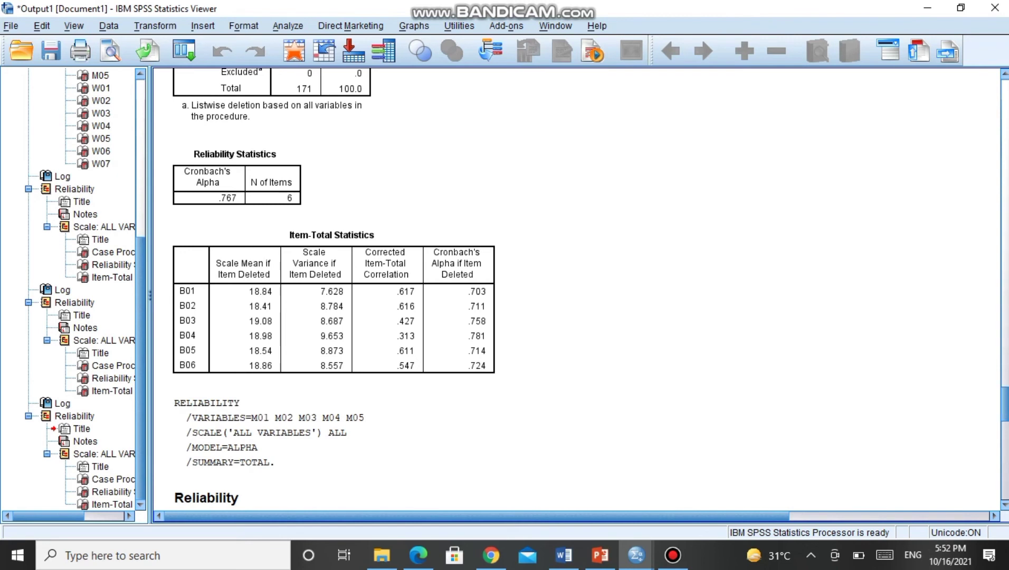
scroll(1004, 395, up, 3)
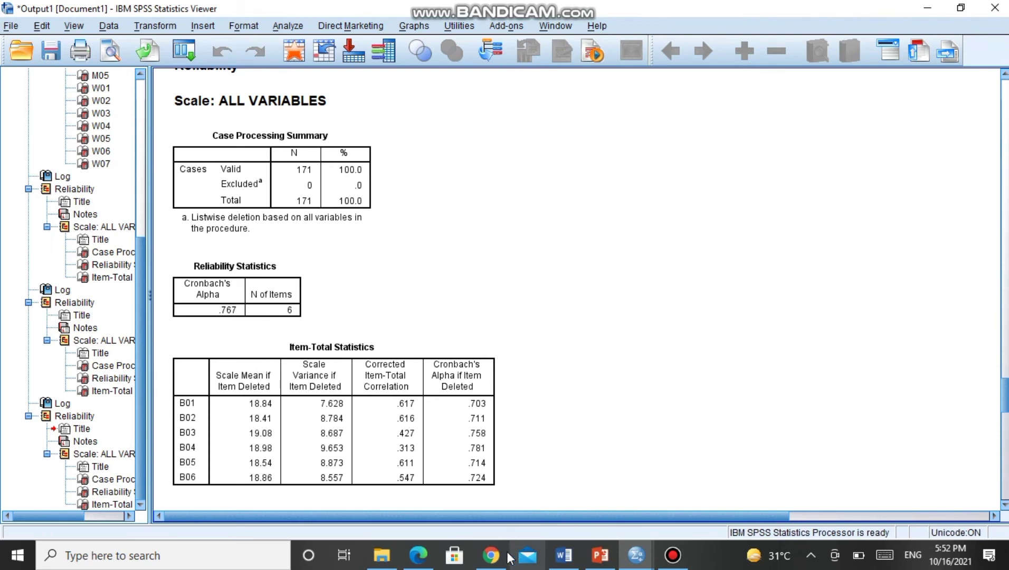
Step: Consult the r-table of 5% and 1% significance values in L2 tabel.pdf in Edge and return to the Output1 viewer
mouse_move(415, 561)
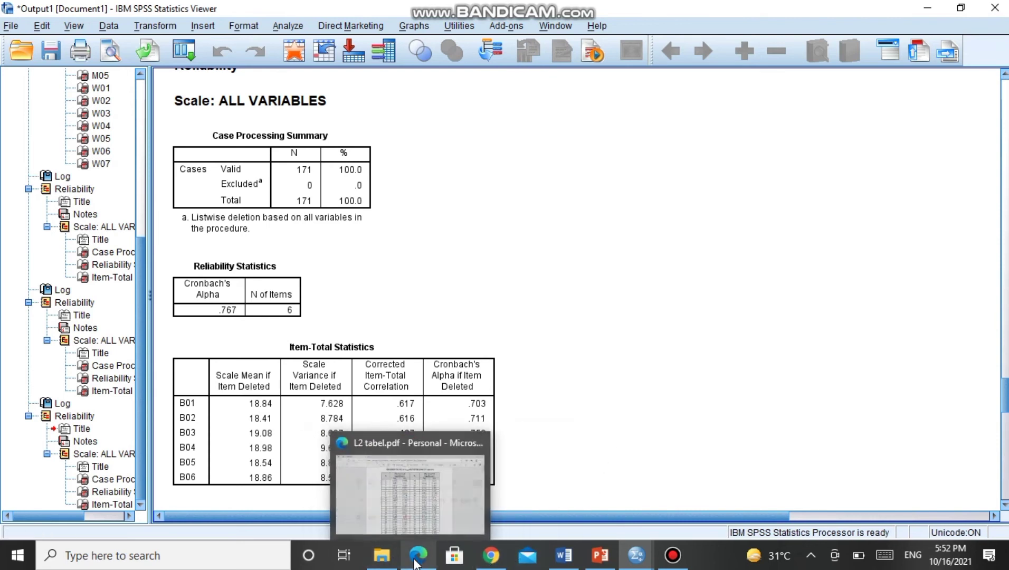
click(432, 495)
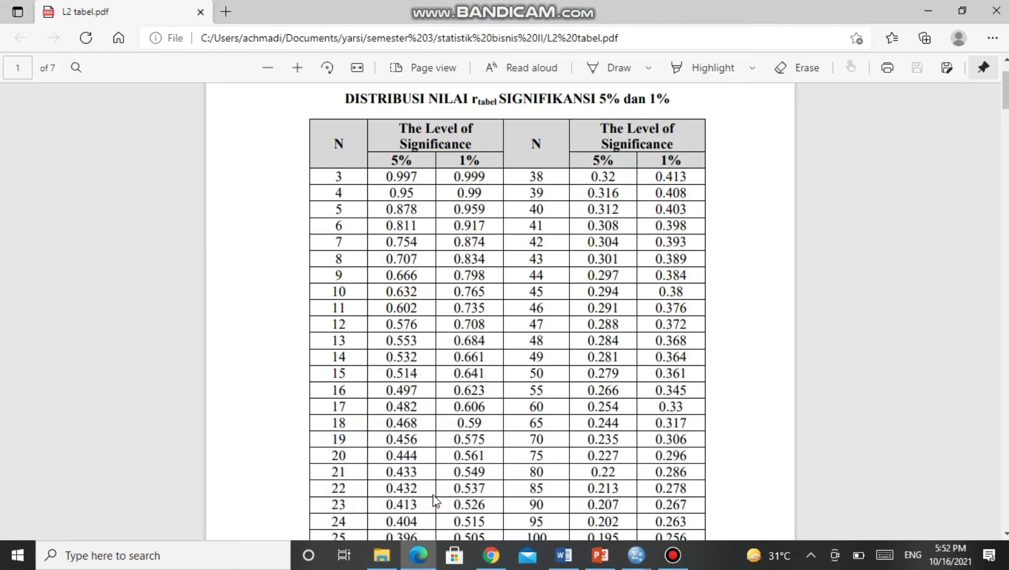
scroll(434, 501, down, 5)
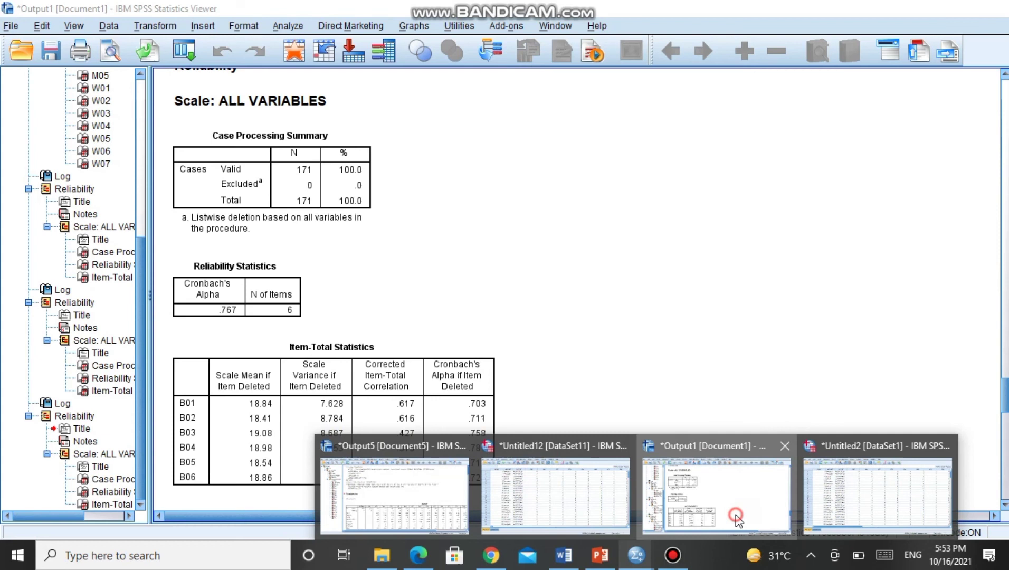
click(733, 517)
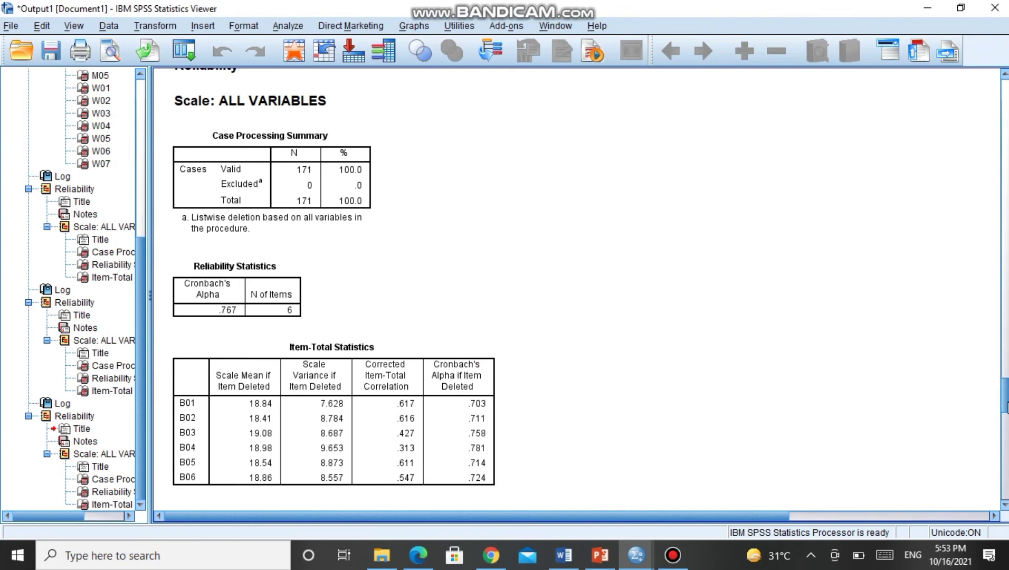
Step: Examine the Reliability Statistics and Item-Total Statistics tables for the M items and the W items
drag(1005, 408, 1006, 448)
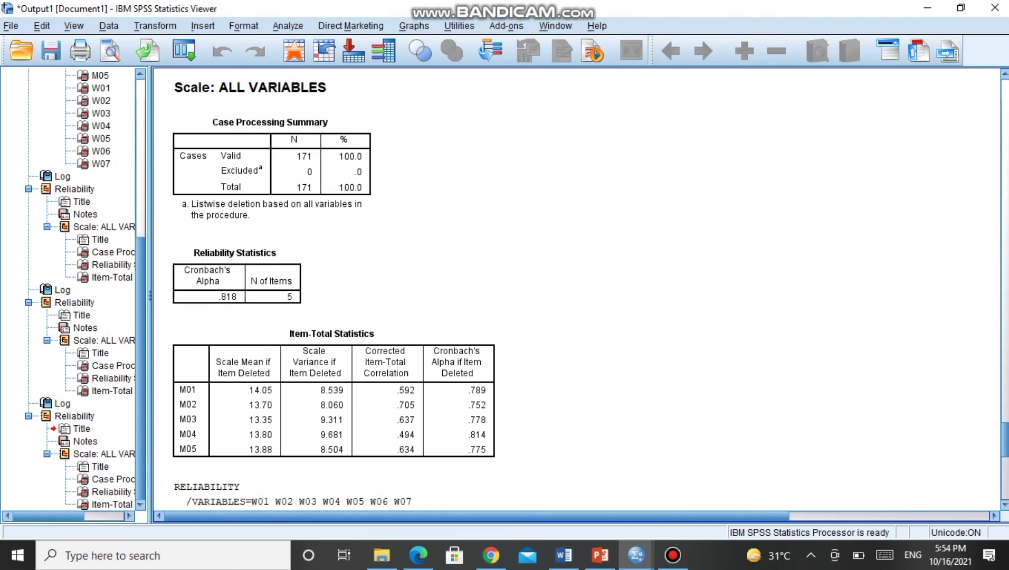
scroll(1004, 436, down, 1)
drag(1005, 446, 1006, 486)
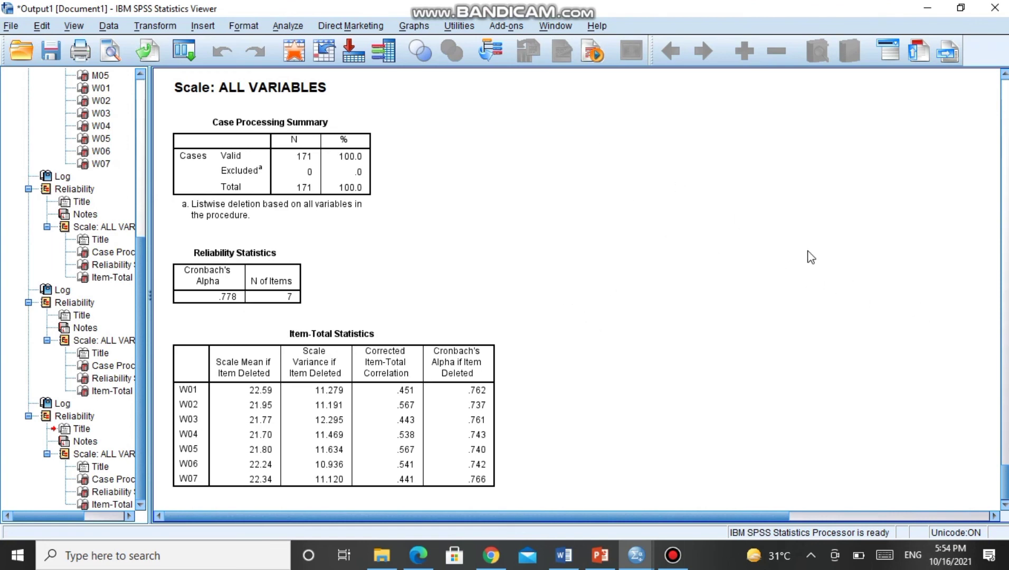
Step: Review the questionnaire's indicator grid and statements in the Word module document and return to the Output1 viewer
click(565, 557)
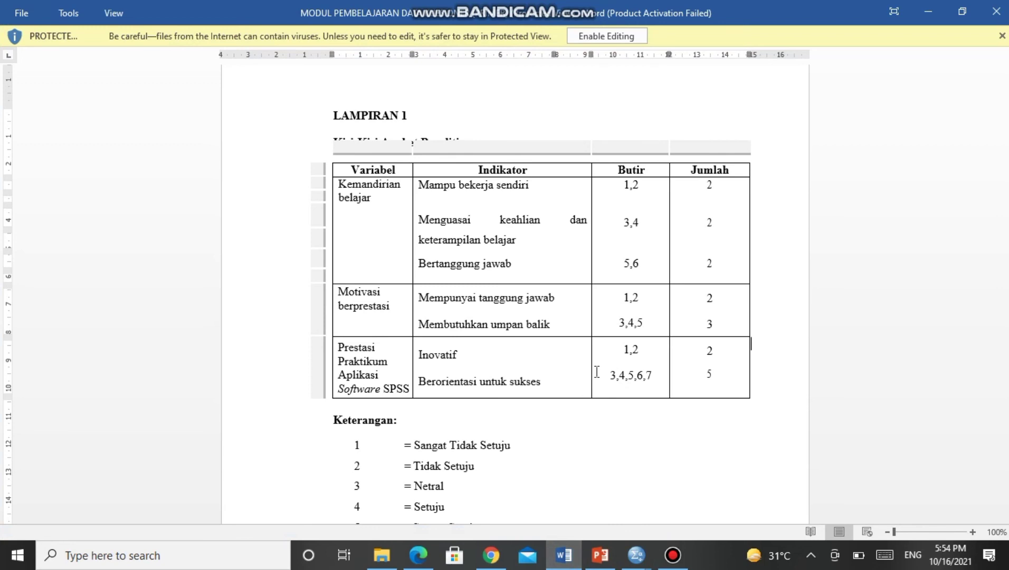
scroll(596, 371, down, 10)
scroll(596, 372, up, 2)
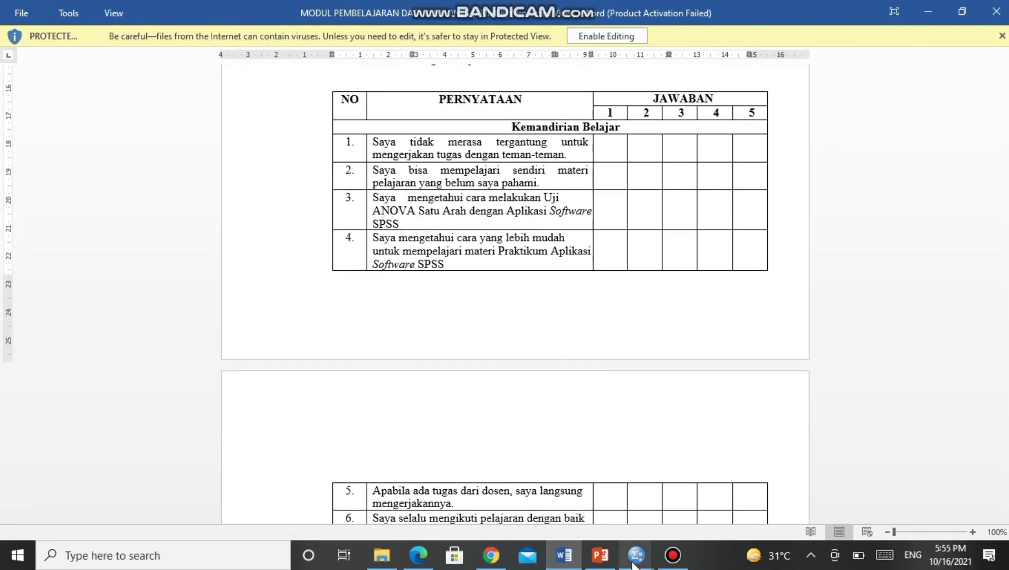
mouse_move(635, 564)
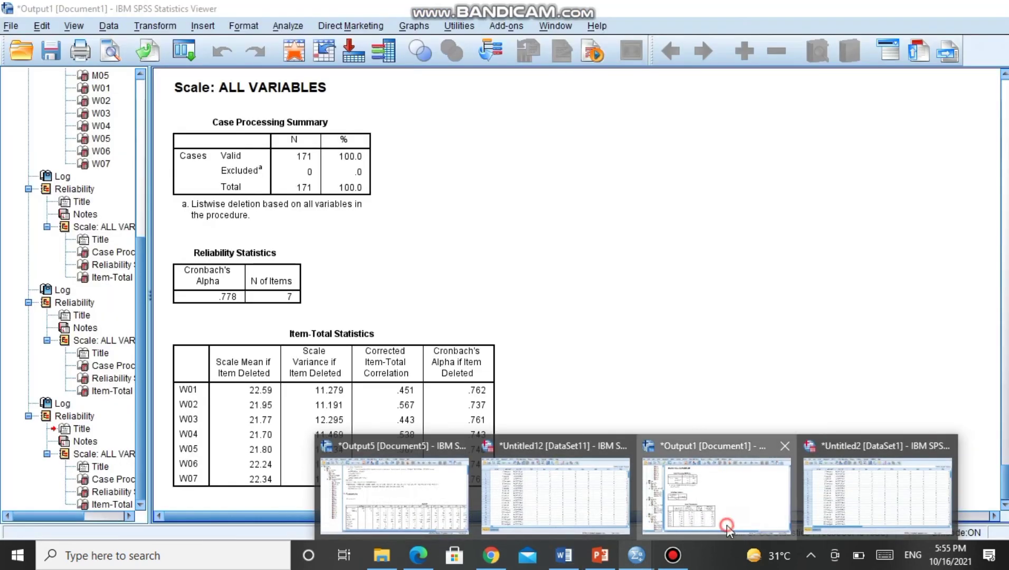
click(726, 524)
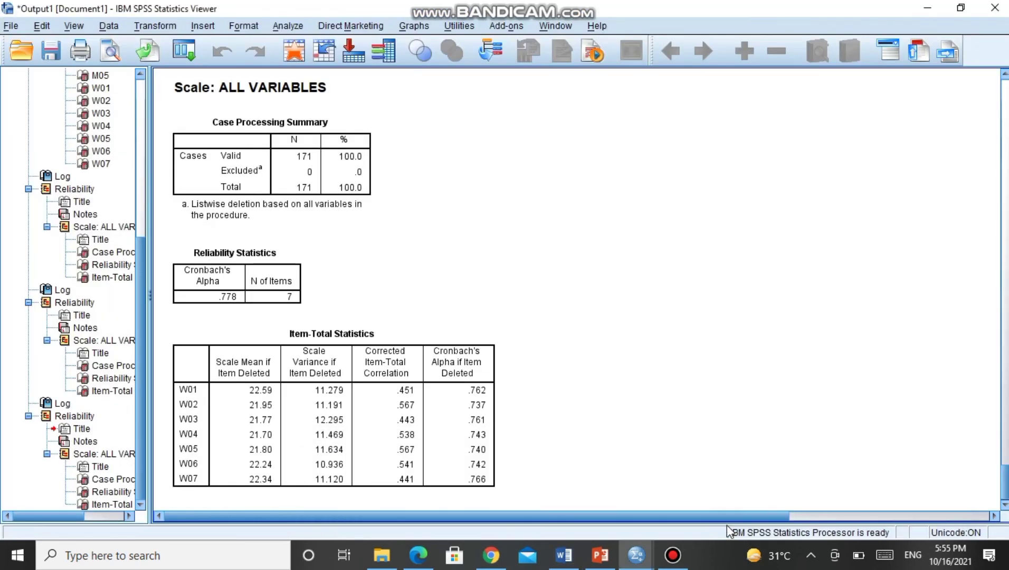